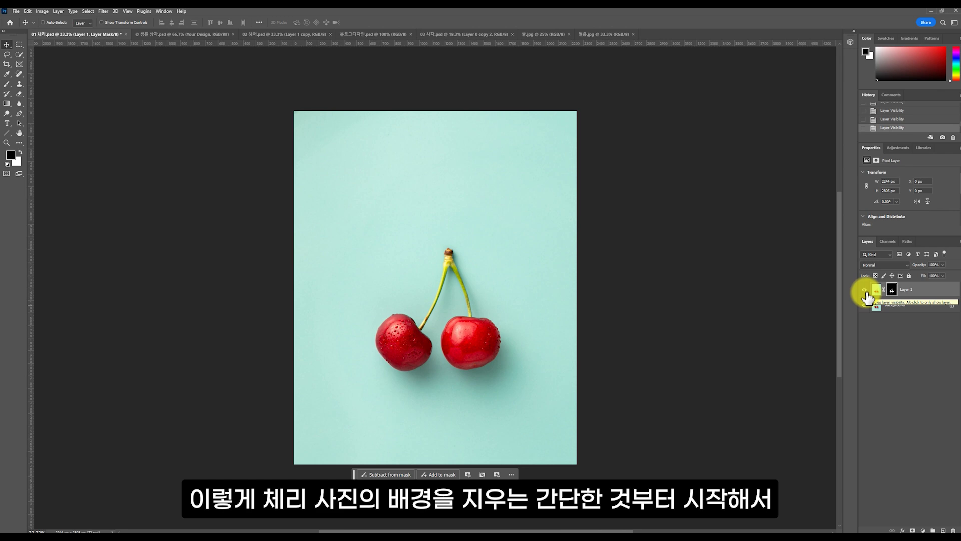
Toggle layer visibility in the cherry, hair and lion documents to compare the finished cutouts with the original photos.
left_click(865, 304)
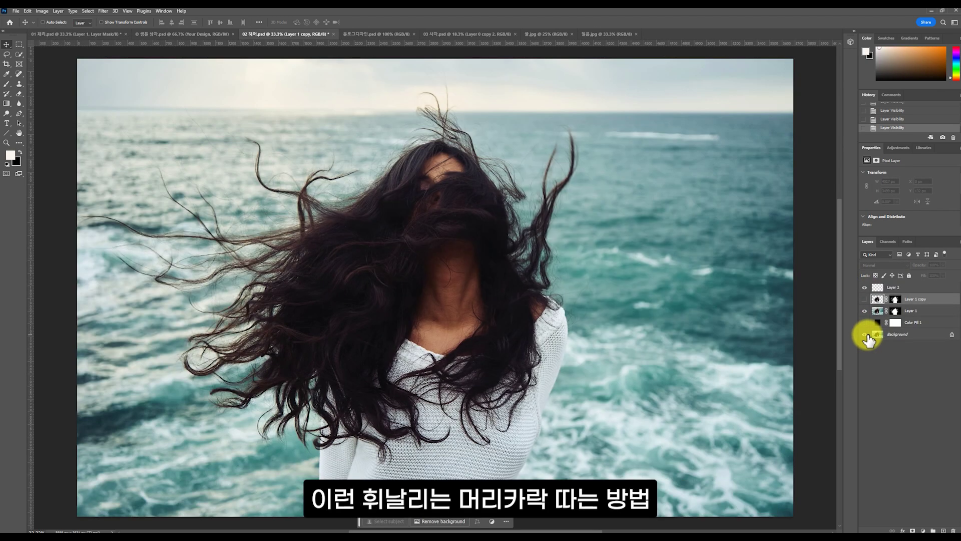
left_click(865, 335)
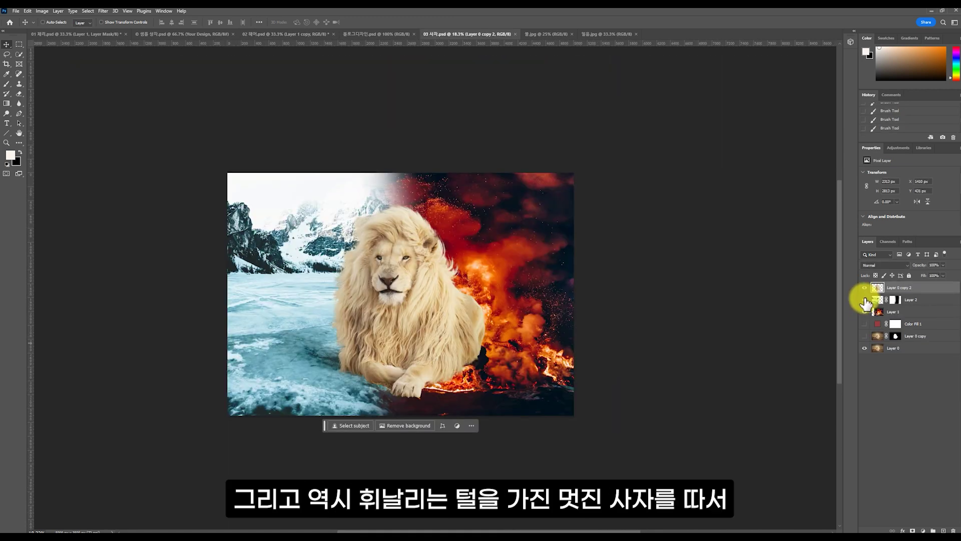
left_click(865, 302)
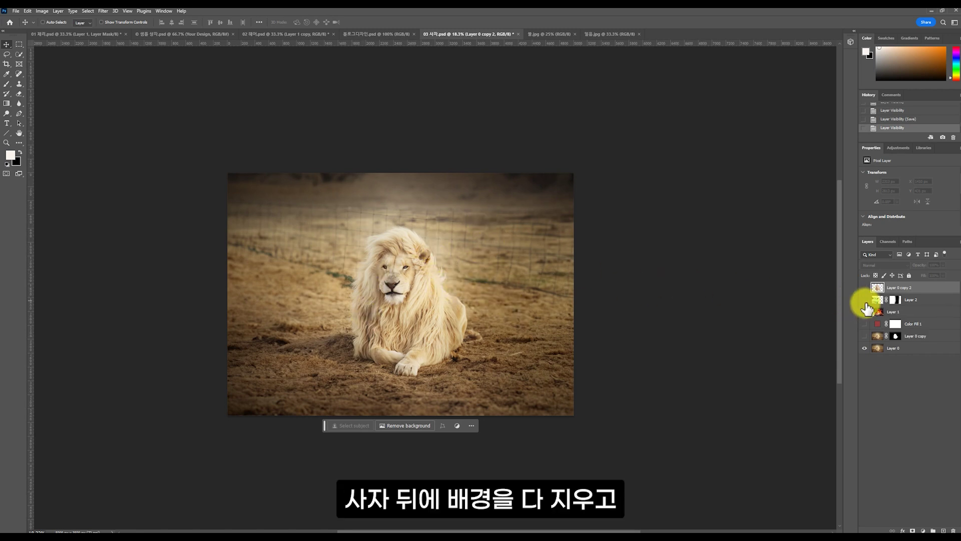
left_click_drag(865, 311, 865, 287)
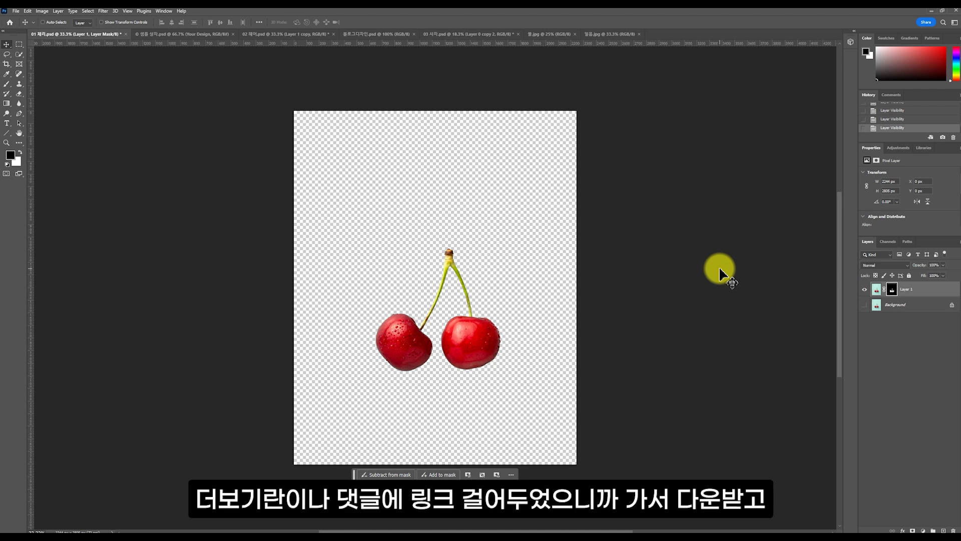
Show the Background layer in the cherry document and delete the masked Layer 1.
left_click(865, 289)
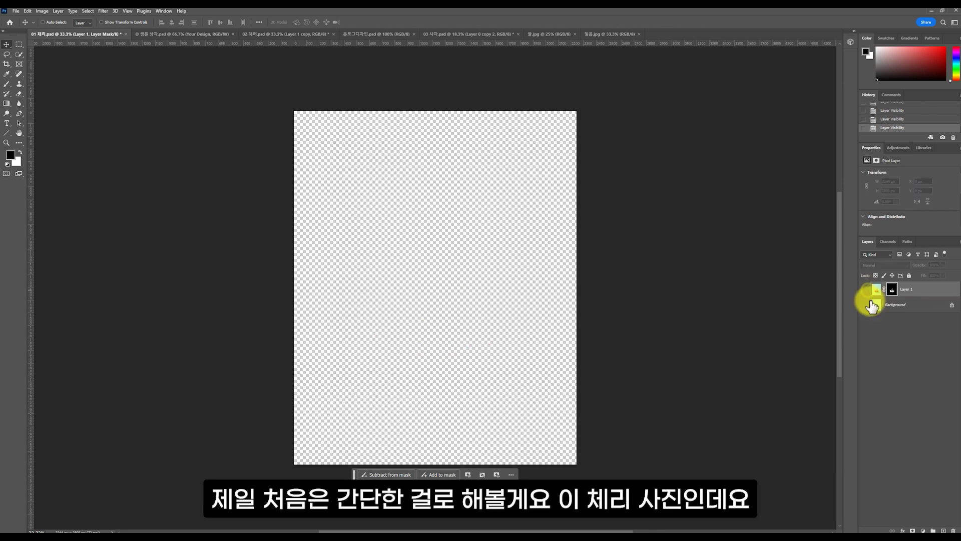
left_click(865, 305)
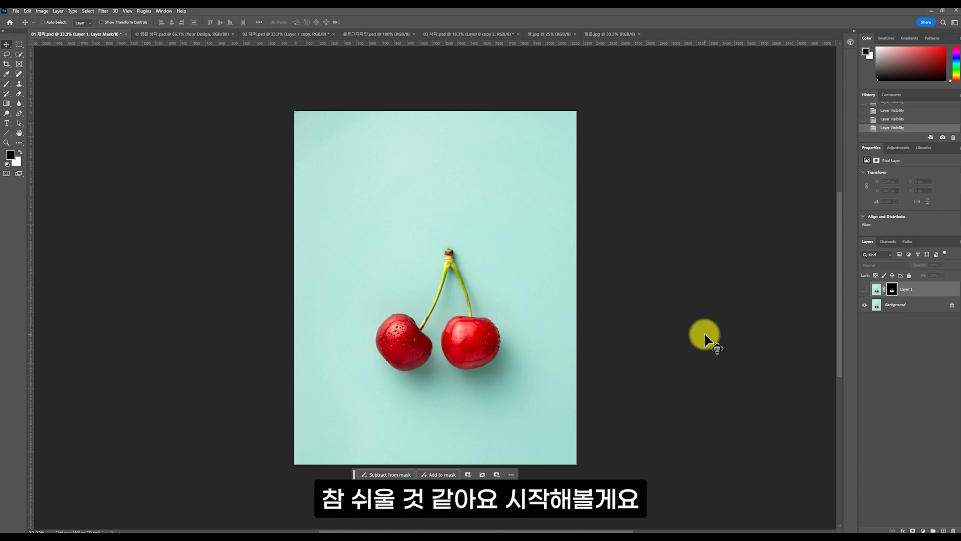
left_click(919, 291)
left_click(865, 289)
left_click(952, 529)
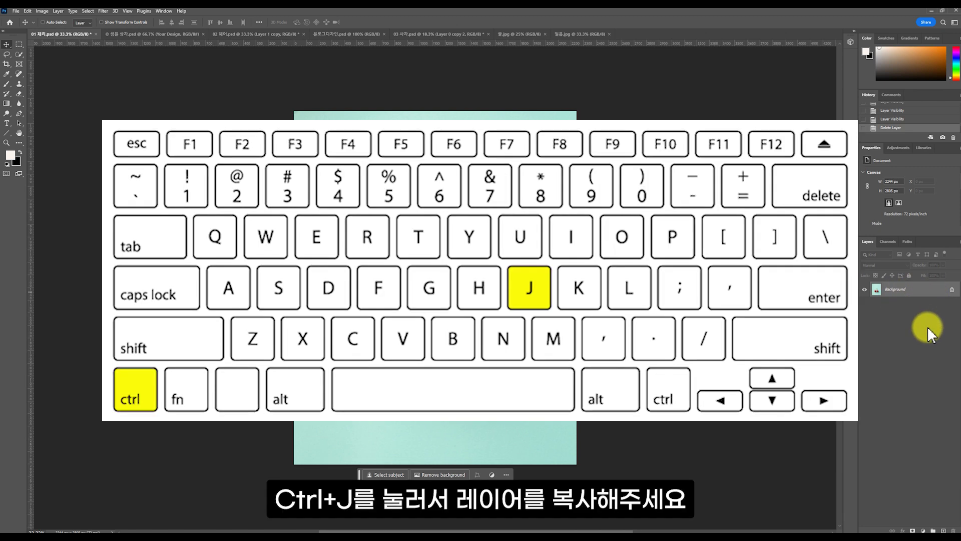
Duplicate the Background layer and hide the original.
key("ctrl+j")
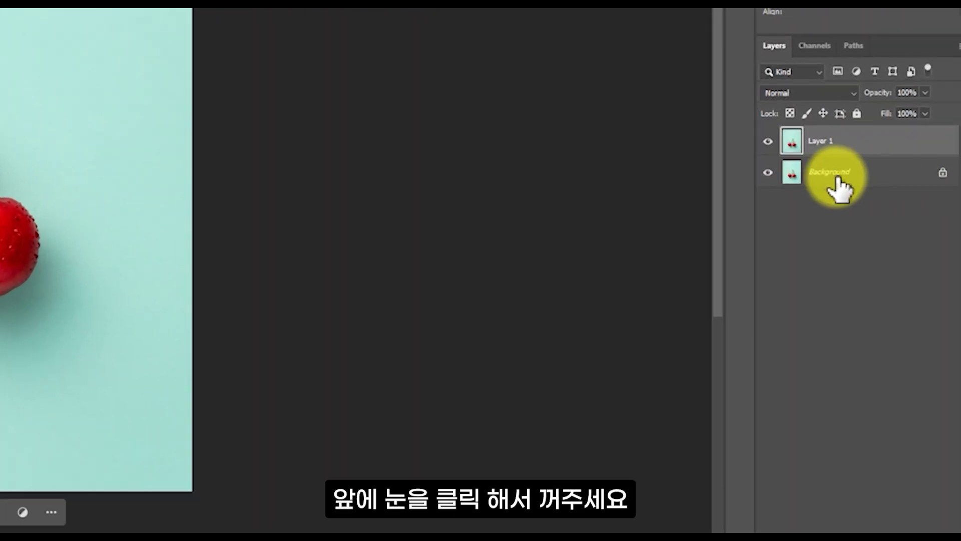
left_click(768, 172)
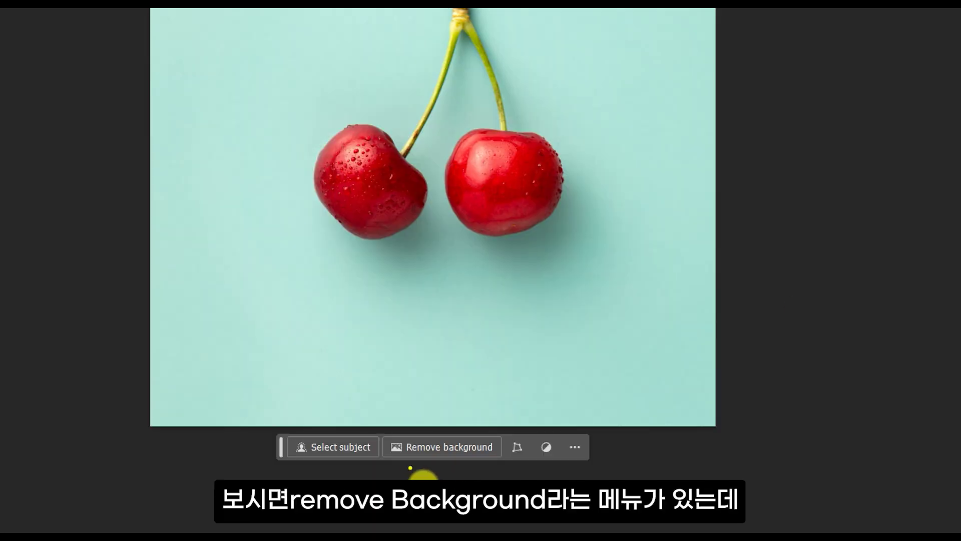
Remove the background from the duplicated cherry layer with the automatic Remove background function.
mouse_move(465, 485)
left_mouse_down()
mouse_move(438, 486)
mouse_move(478, 448)
mouse_move(496, 490)
left_mouse_up()
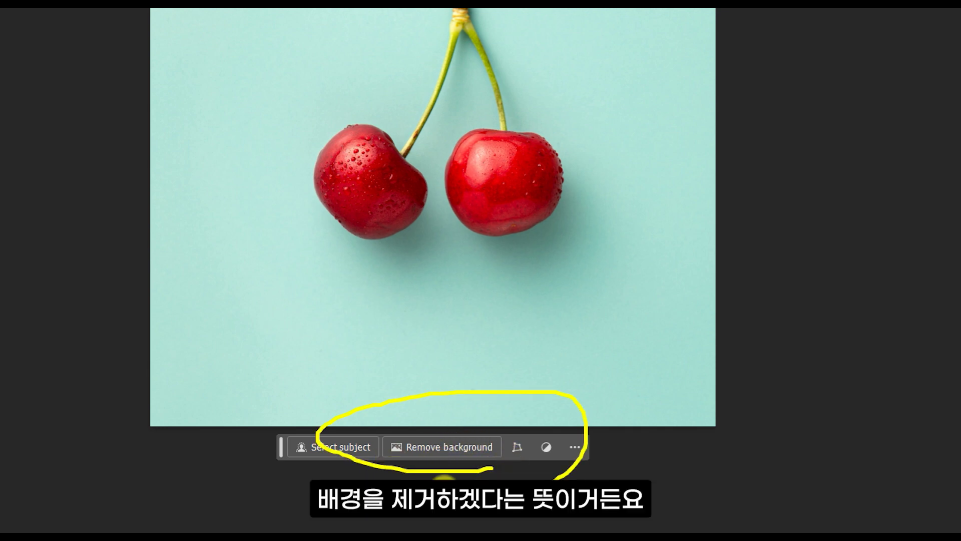
left_click_drag(405, 453, 515, 455)
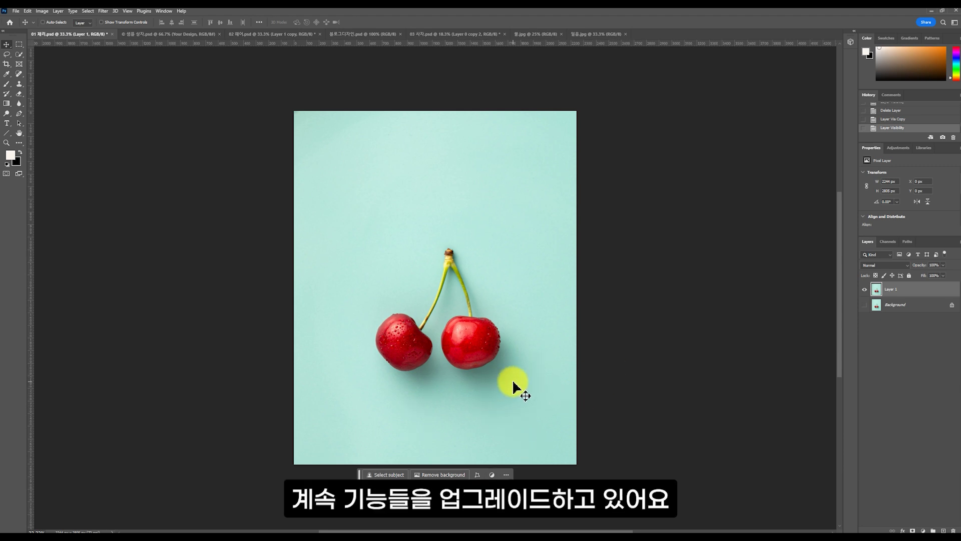
left_click(435, 476)
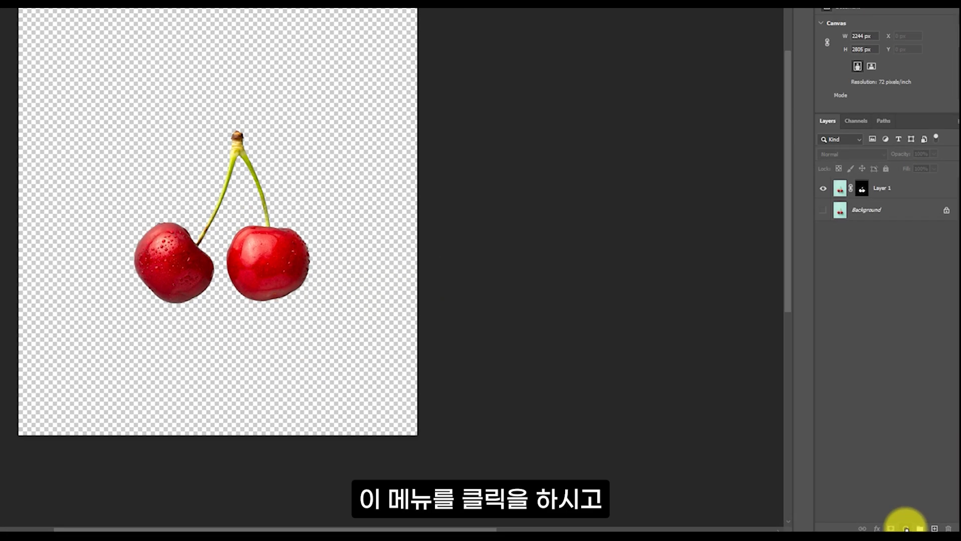
Add a Solid Color fill layer in light pink, fcc1cf.
left_click(923, 530)
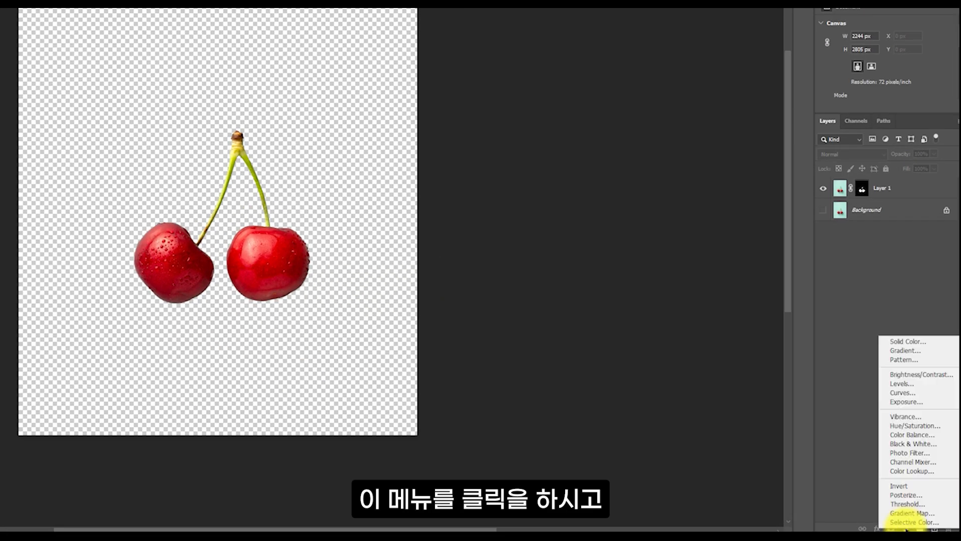
left_click(921, 347)
mouse_move(471, 86)
left_mouse_down()
mouse_move(500, 96)
mouse_move(483, 86)
left_mouse_up()
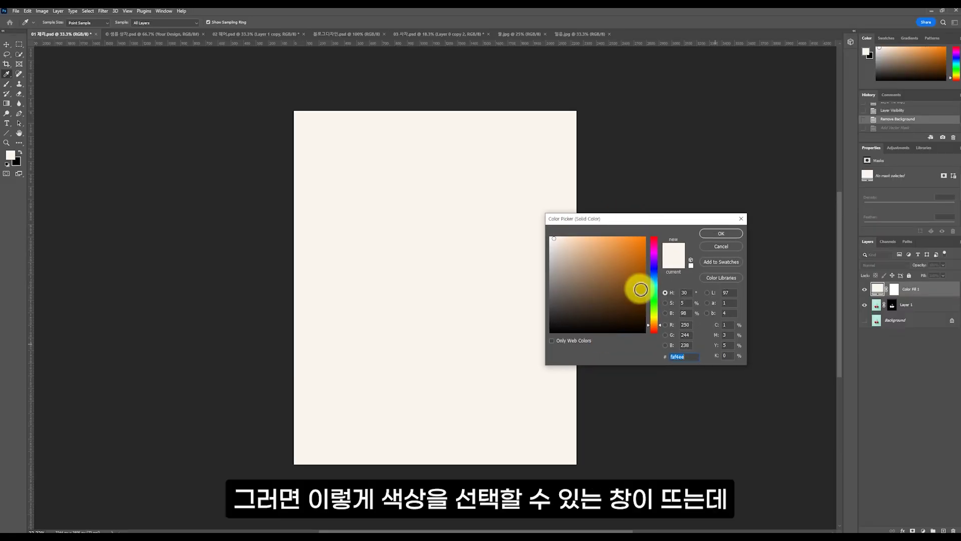
mouse_move(650, 250)
left_mouse_down()
mouse_move(652, 290)
mouse_move(653, 243)
left_mouse_up()
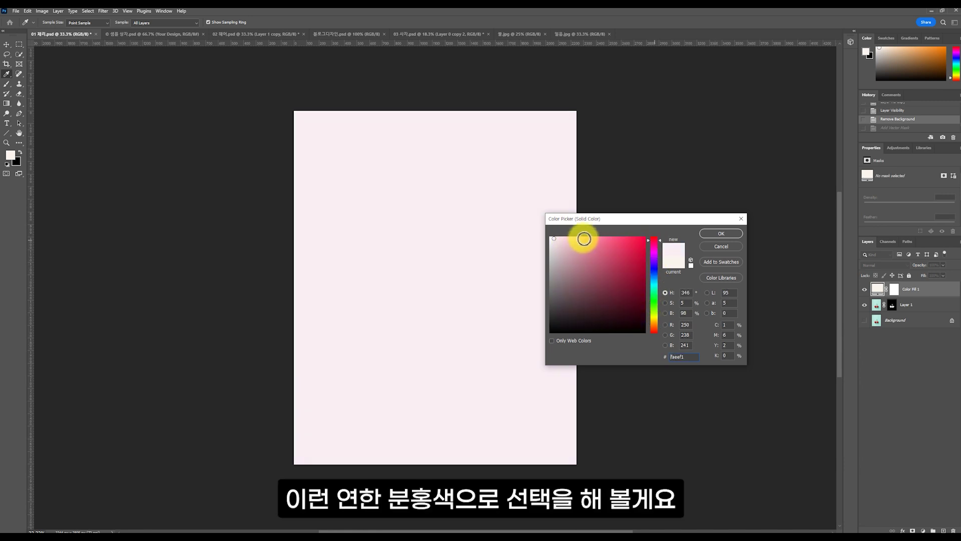
left_click(583, 237)
left_click(572, 238)
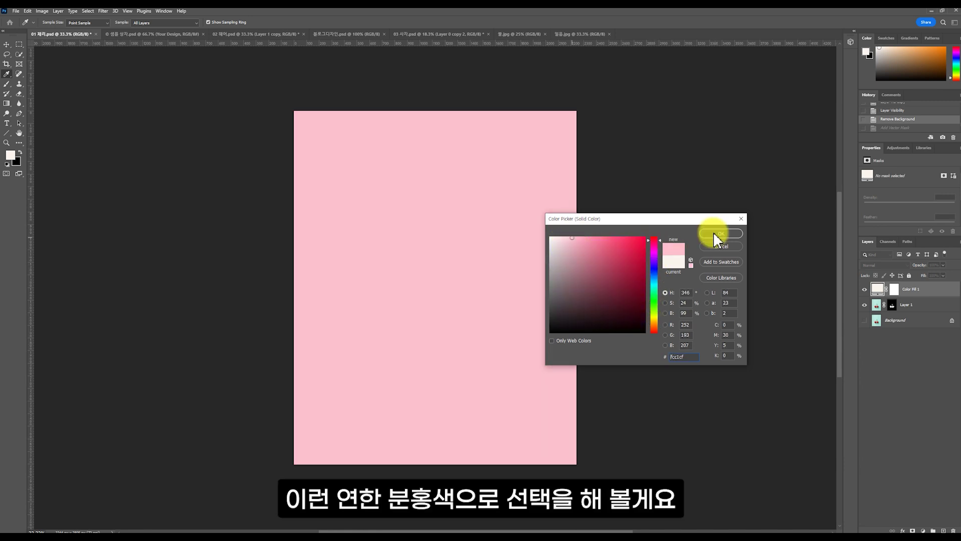
left_click(720, 233)
key("v")
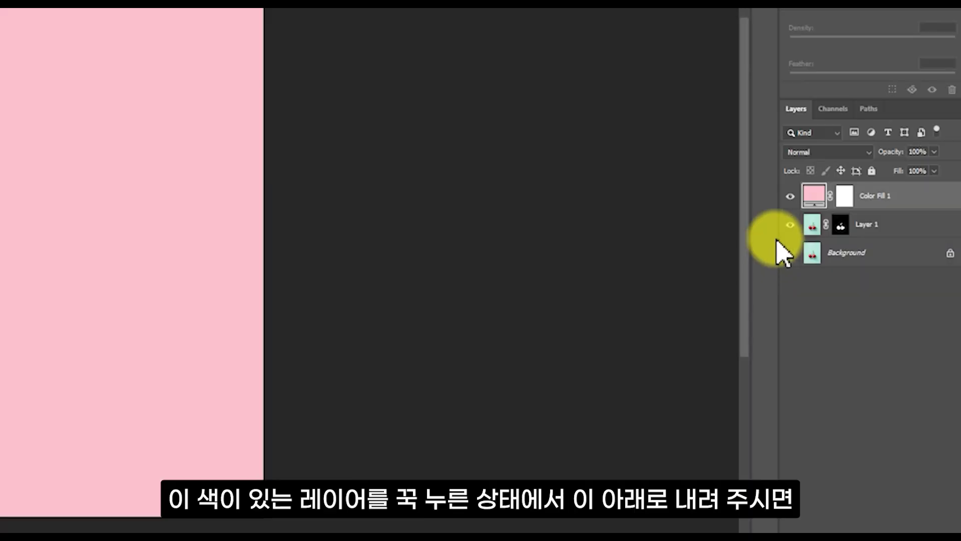
Move the pink color fill layer beneath the masked cherry layer, above the Background layer.
left_click_drag(890, 205, 888, 225)
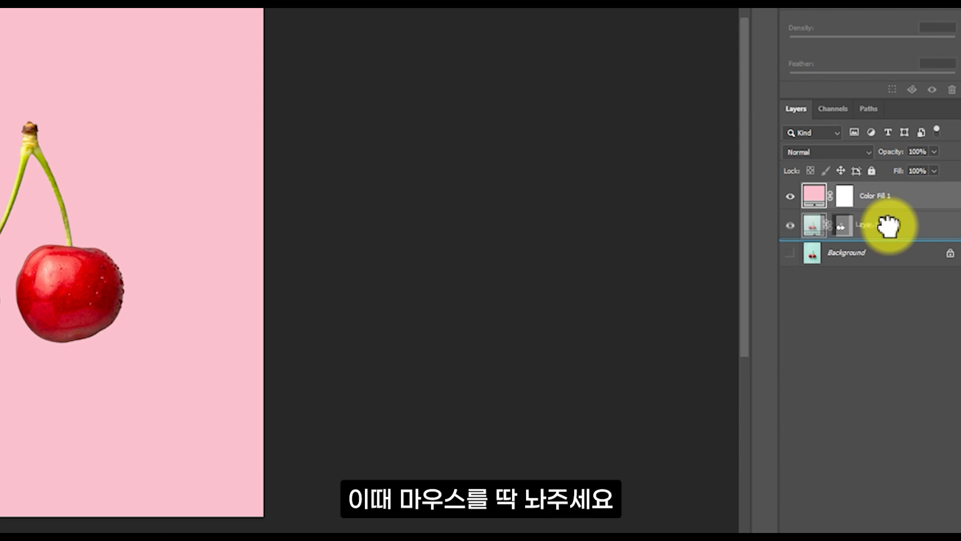
left_click_drag(888, 226, 890, 230)
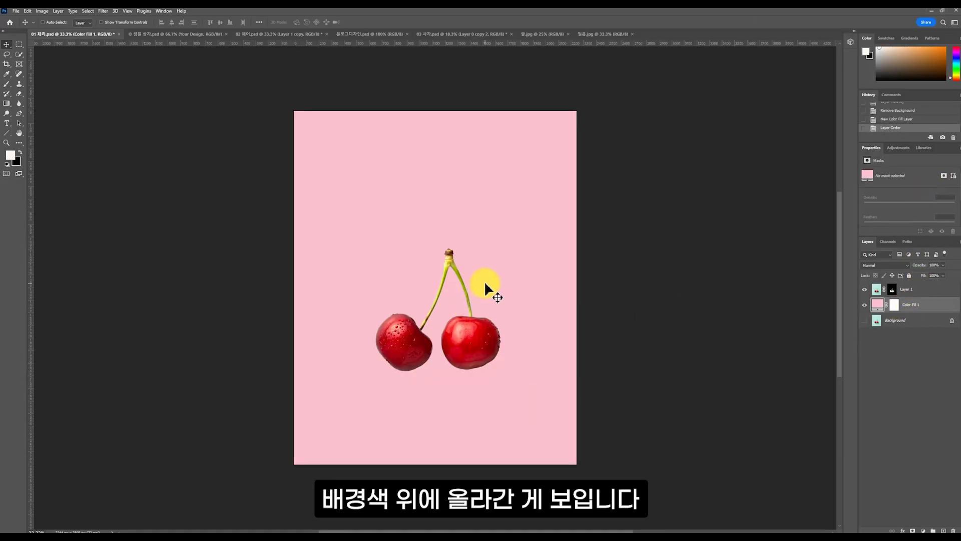
Load Layer 1's mask as a selection and copy the selected cherries from its image to a new layer.
scroll(408, 343, "up", 6)
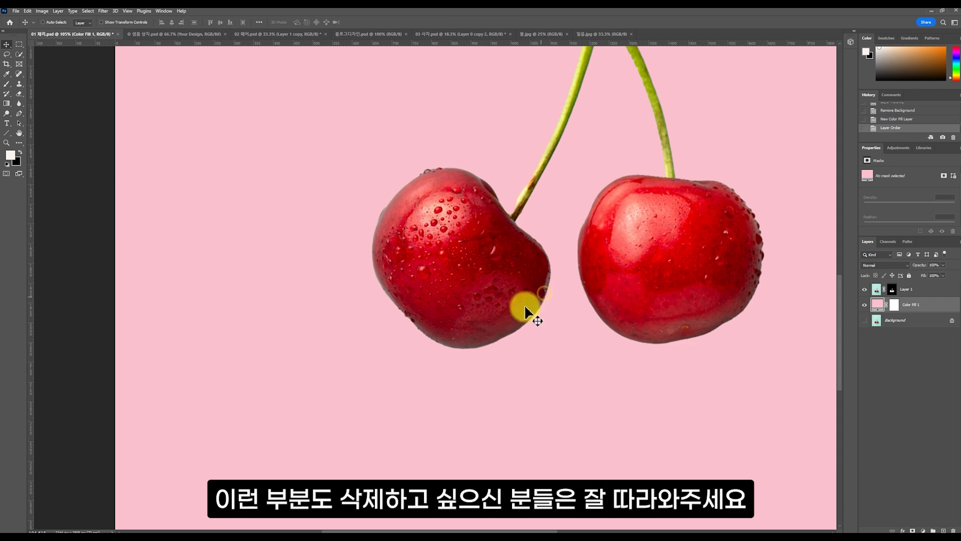
scroll(446, 333, "down", 3)
scroll(447, 342, "down", 4)
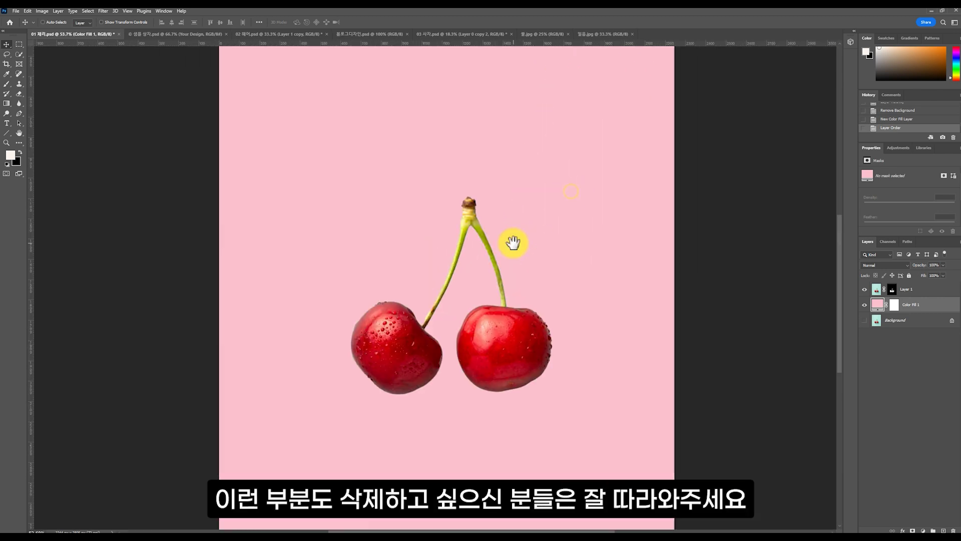
scroll(553, 364, "down", 1)
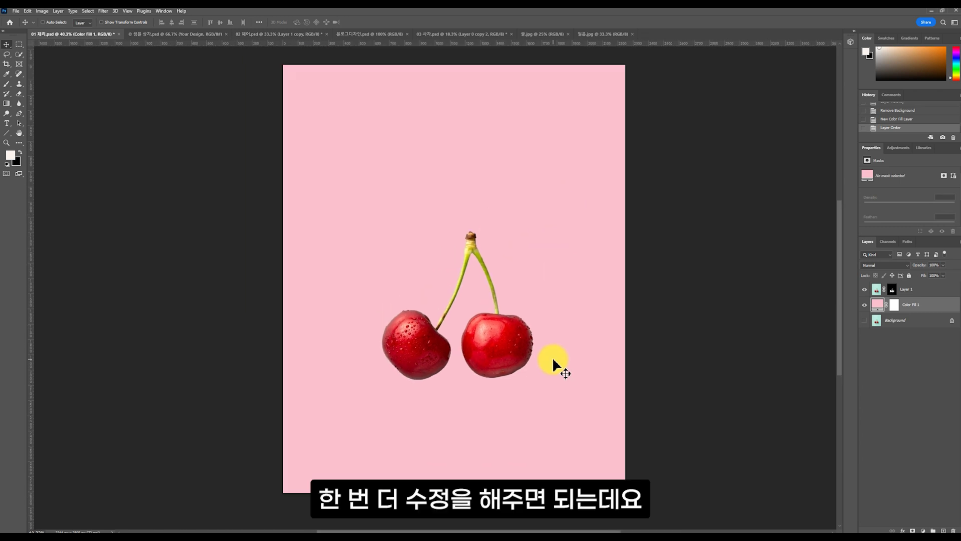
left_click(917, 291)
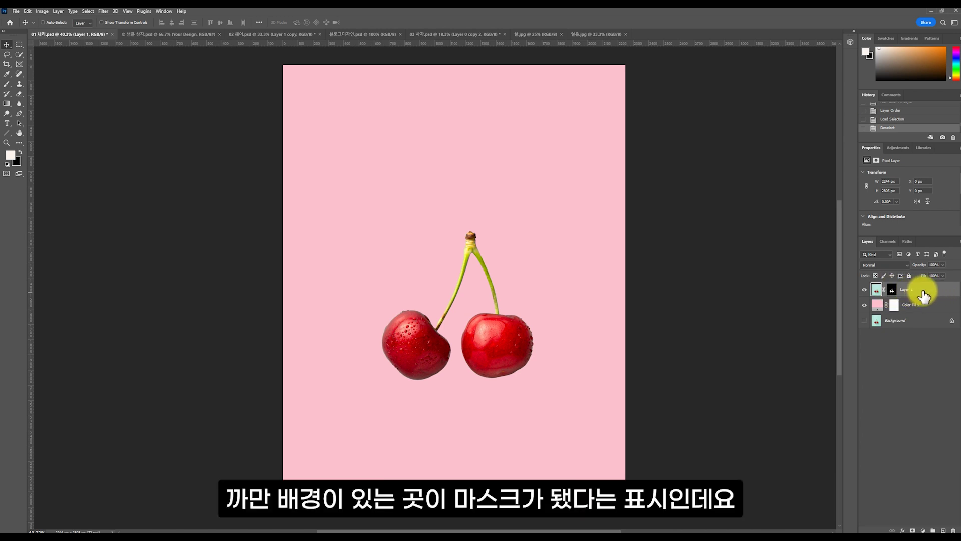
key("ctrl")
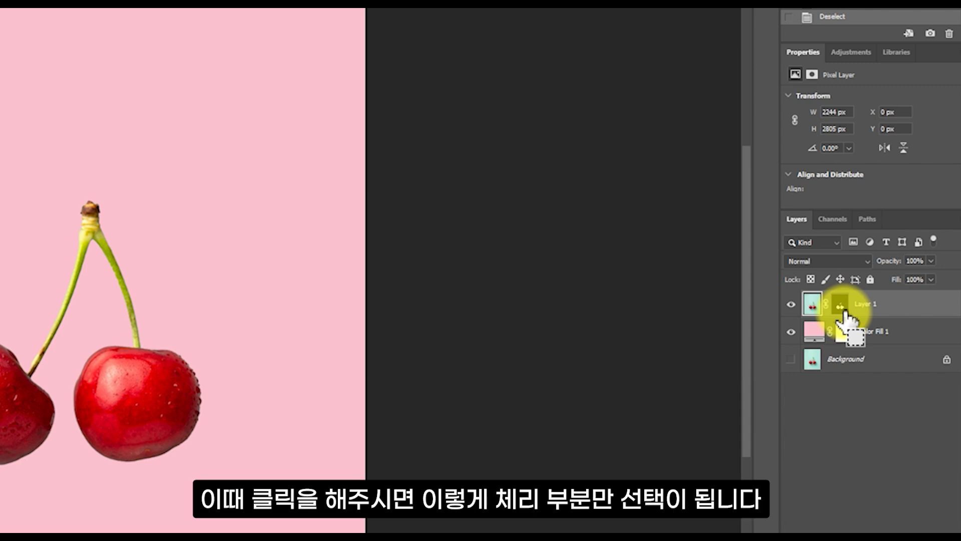
left_click(844, 313, "ctrl")
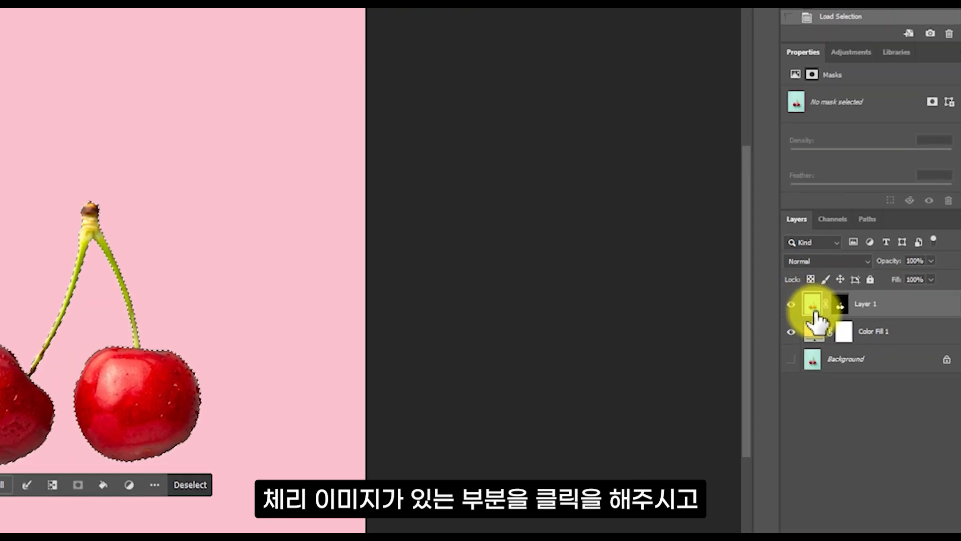
left_click(813, 310)
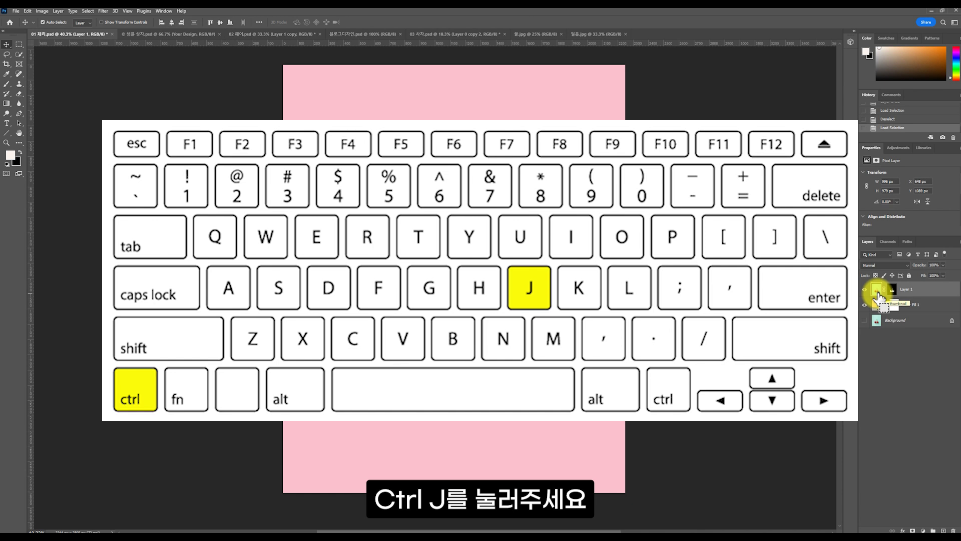
key("ctrl+j")
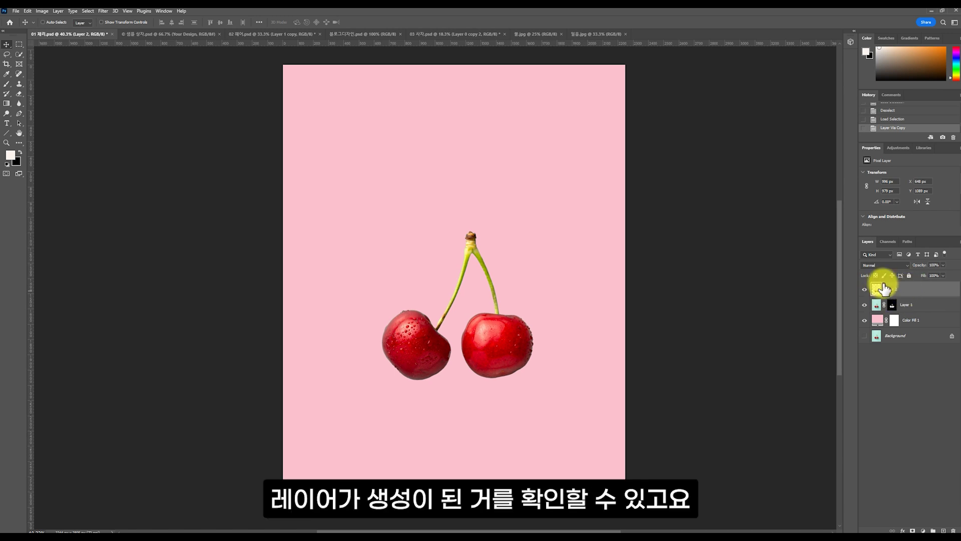
Set the layer thumbnails to Large Thumbnails.
right_click(882, 383)
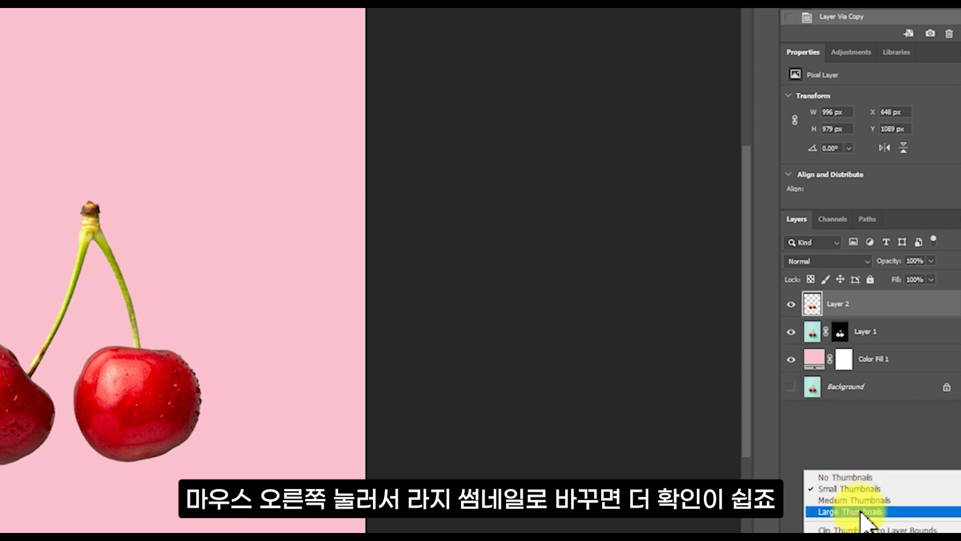
left_click(861, 512)
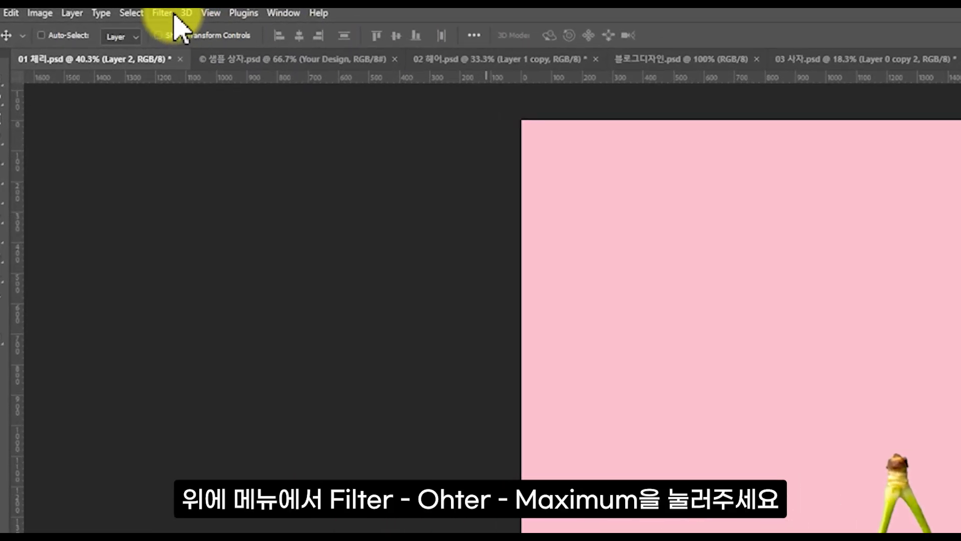
Open the Maximum filter for the copied cherry layer, Layer 2.
left_click(105, 11)
mouse_move(235, 335)
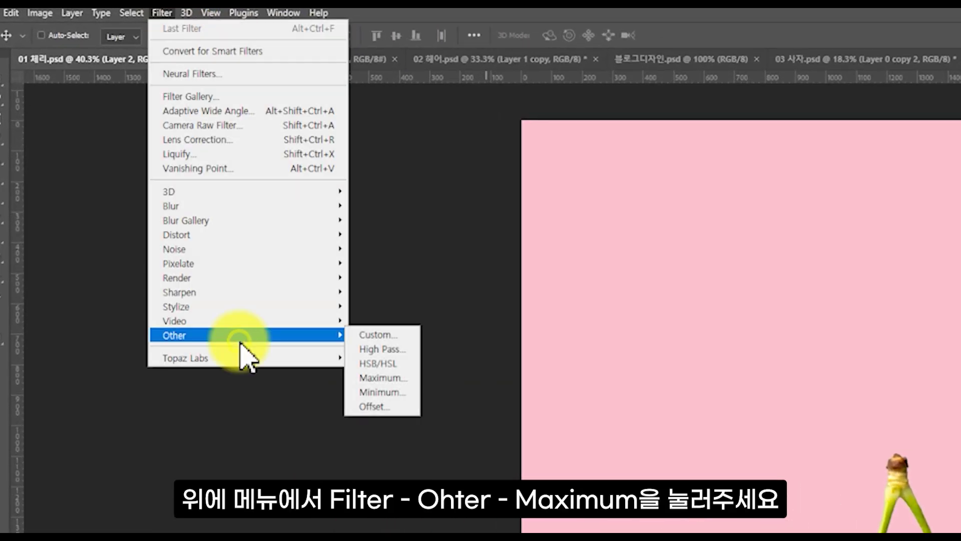
left_click(365, 376)
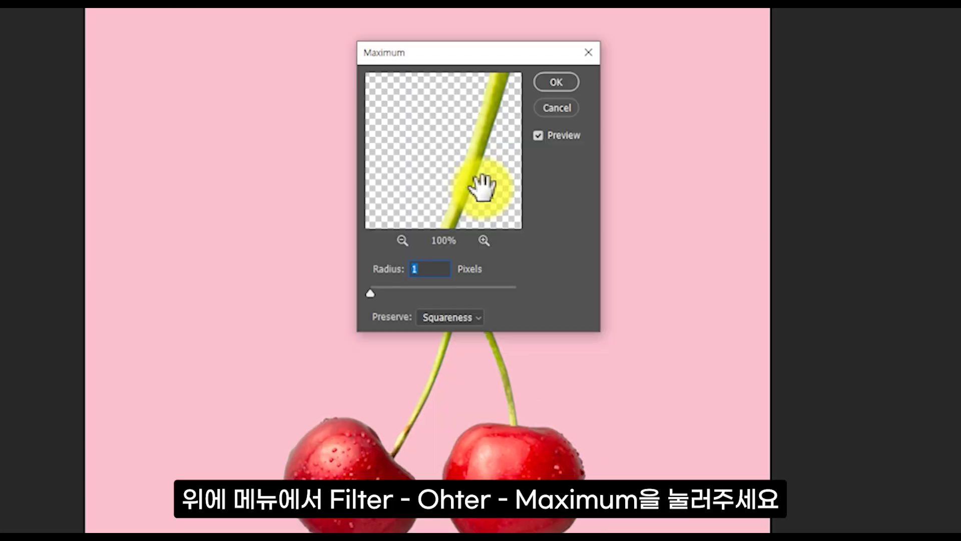
Examine the left cherry's cutout edge in the Maximum filter preview at 50% zoom.
left_click_drag(919, 381, 856, 348)
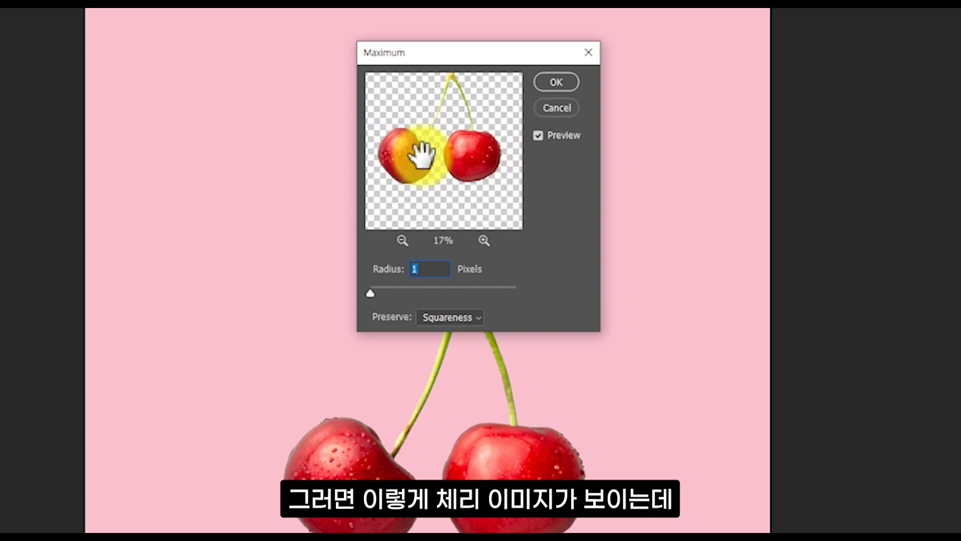
left_click_drag(423, 150, 440, 155)
left_click(483, 240)
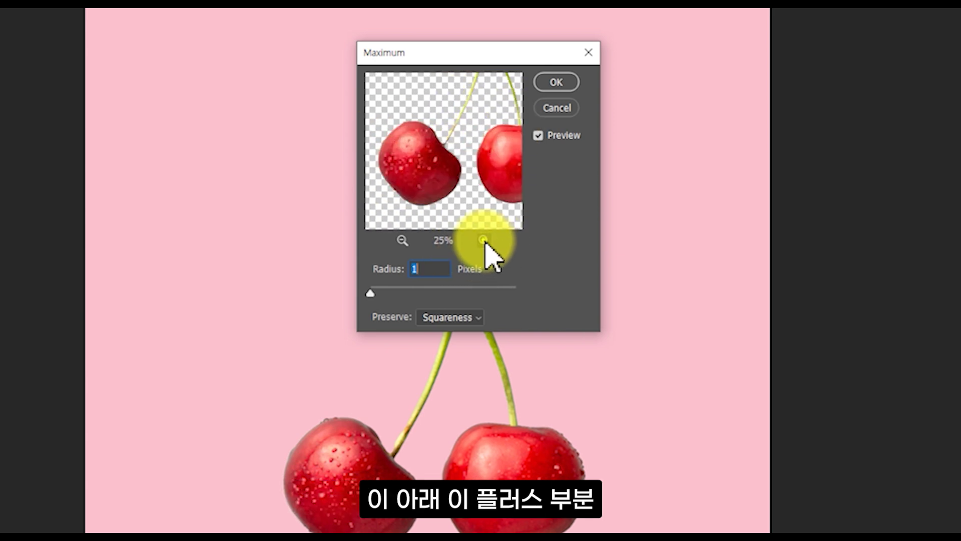
left_click(484, 240)
left_click(484, 241)
left_click(484, 241)
left_click_drag(438, 154, 444, 190)
left_click(440, 170, "alt")
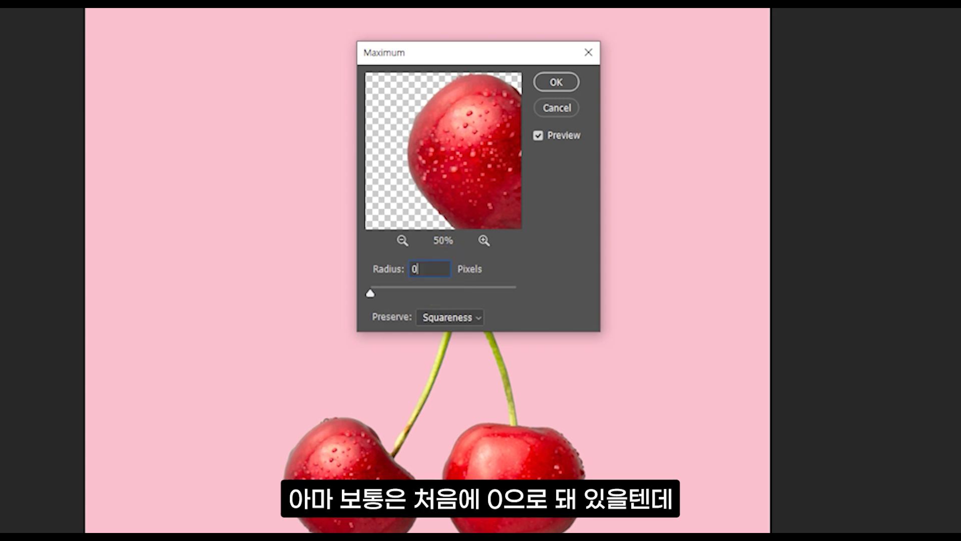
left_click(492, 171)
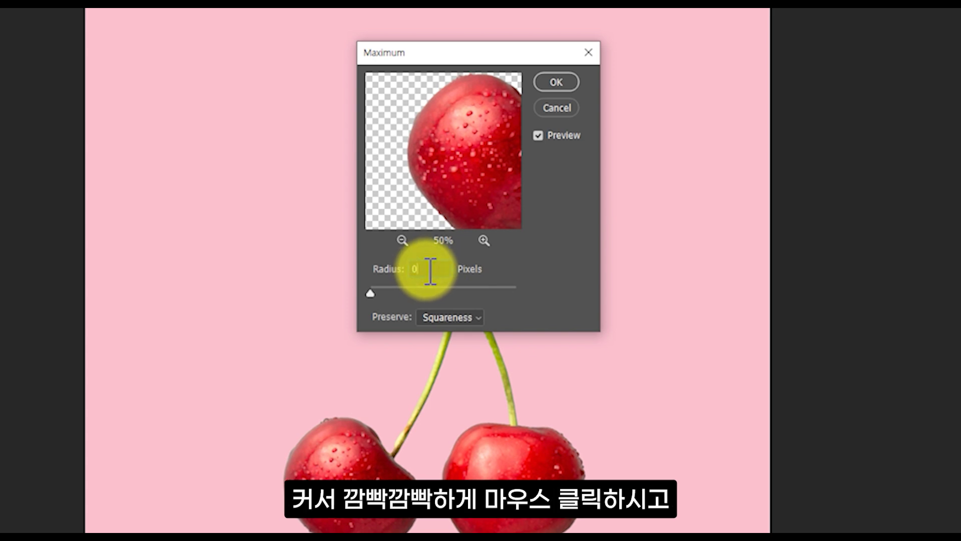
Raise the Maximum filter's radius to 5 pixels and set it to preserve Roundness.
scroll(431, 271, "up", 4)
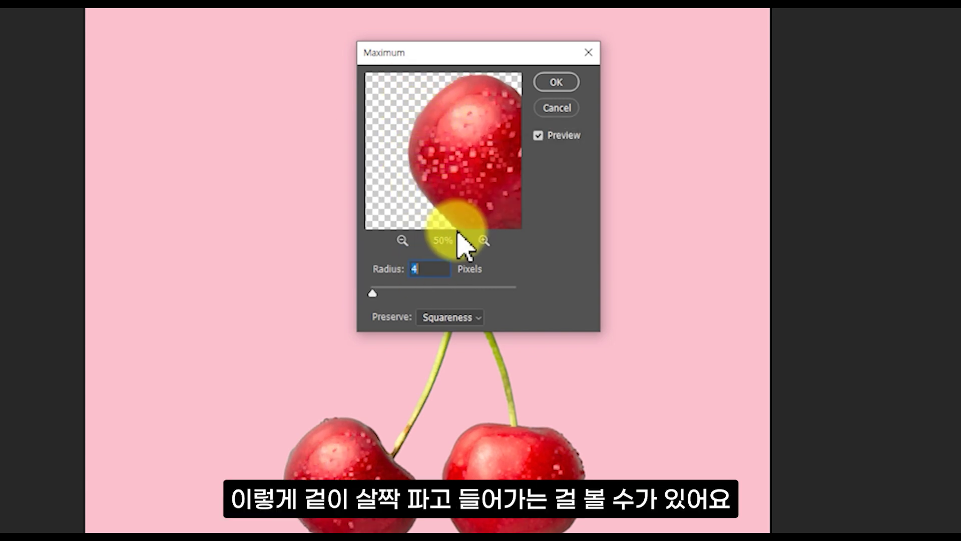
scroll(448, 269, "up", 3)
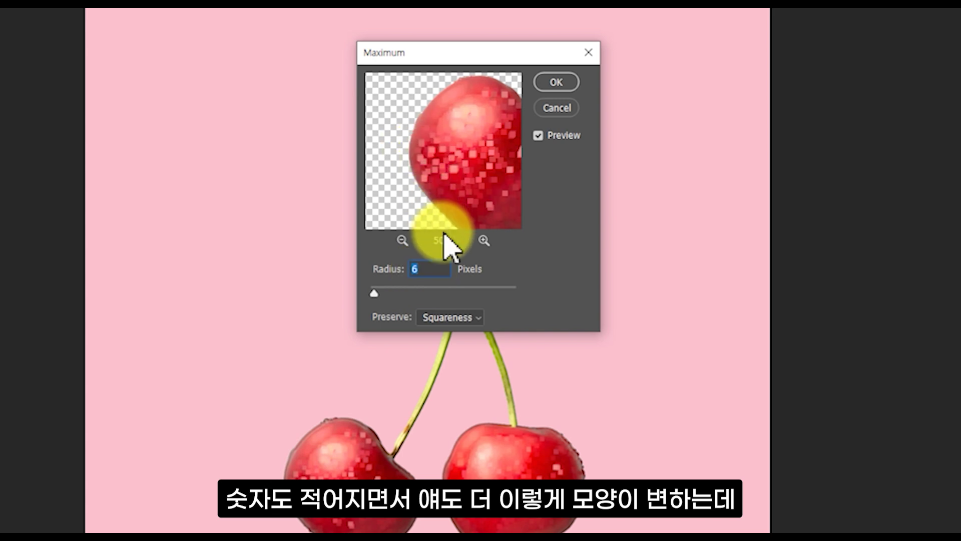
key("Down")
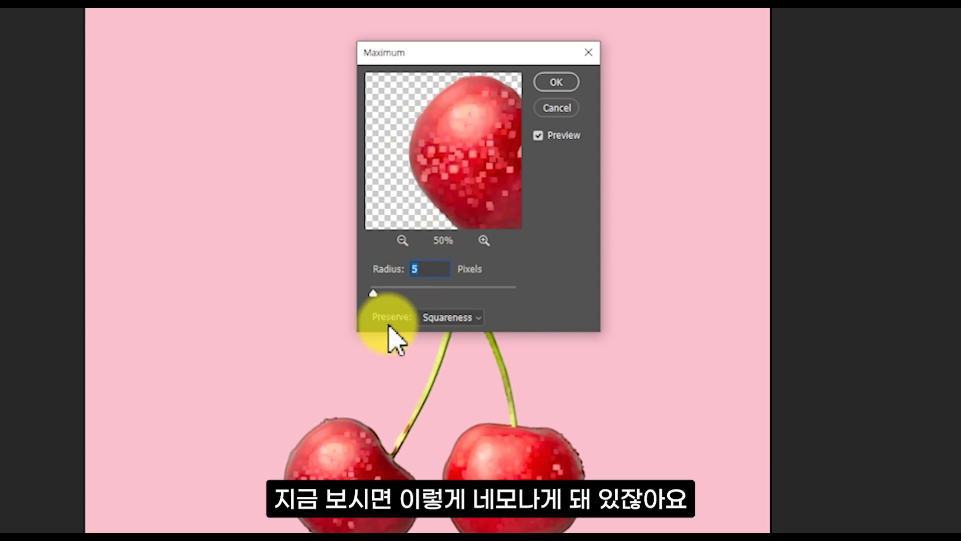
left_click(473, 327)
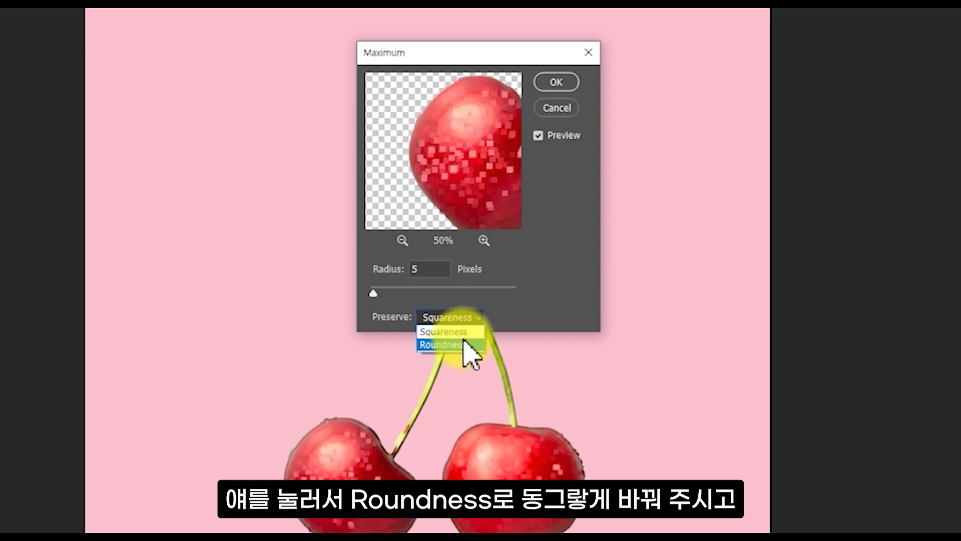
left_click(472, 343)
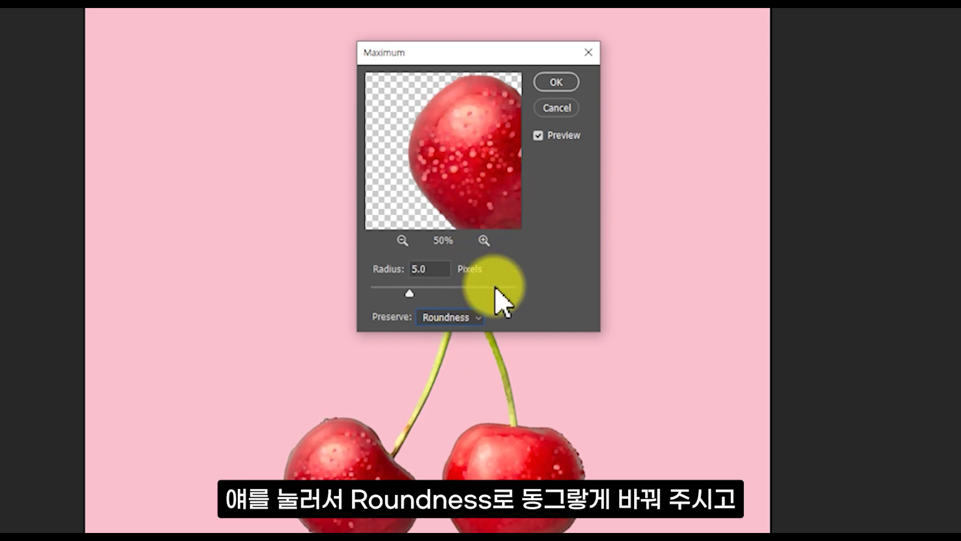
Apply the Maximum filter with a radius of 1.0 pixels and hide the Background layer beneath the cherry cutout.
left_click(438, 271)
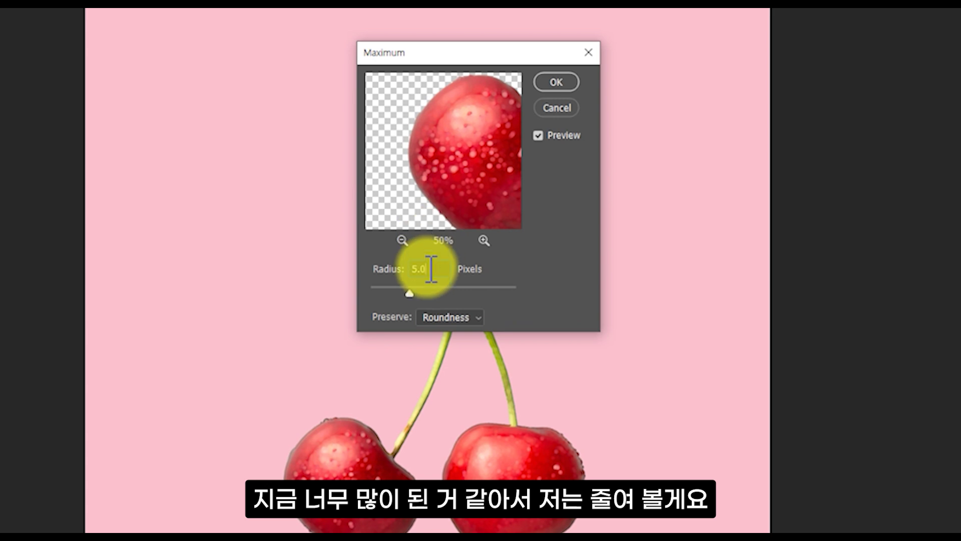
key("Down")
key("Down")
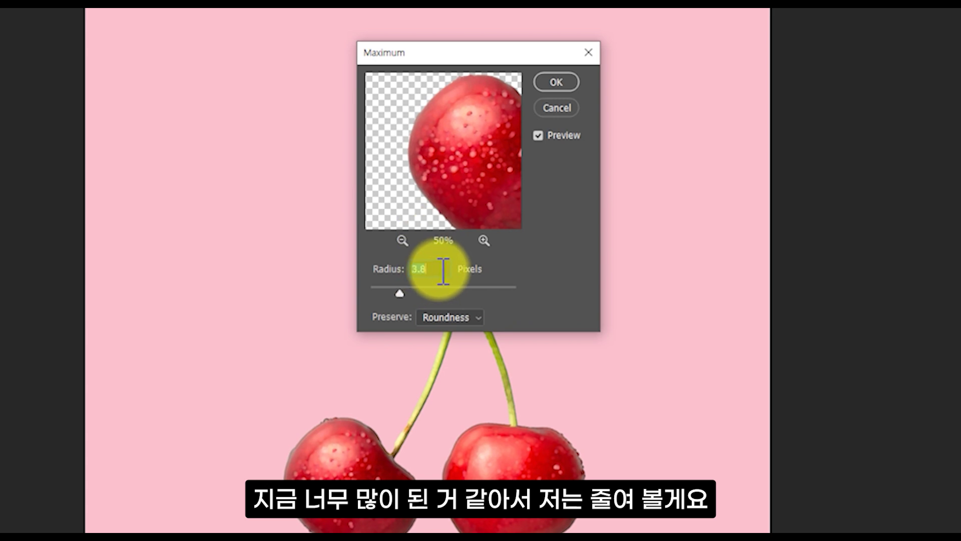
type("1.0")
left_click_drag(425, 150, 457, 121)
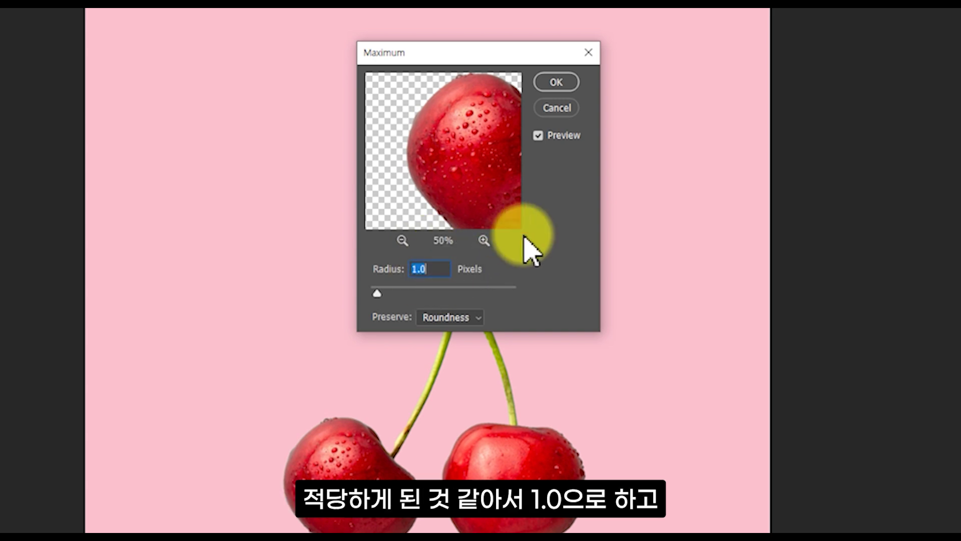
left_click(559, 82)
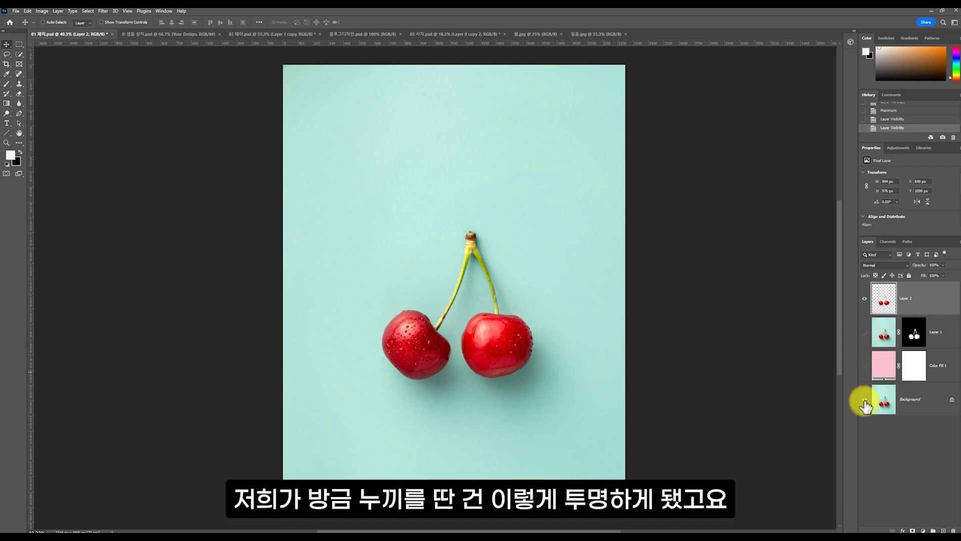
left_click(864, 400)
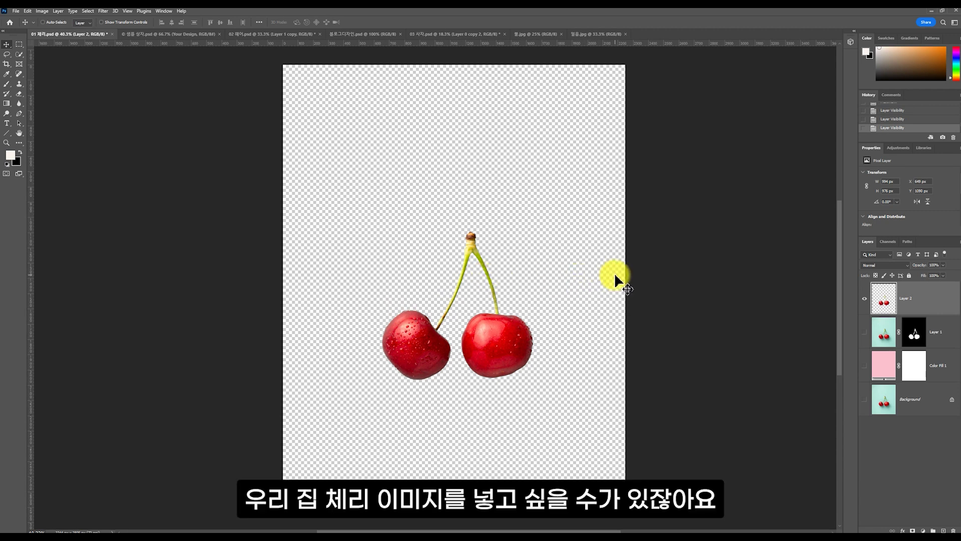
Compare the cherry cutout with its use on the sample box design in 샘플 상자.psd.
left_click(153, 34)
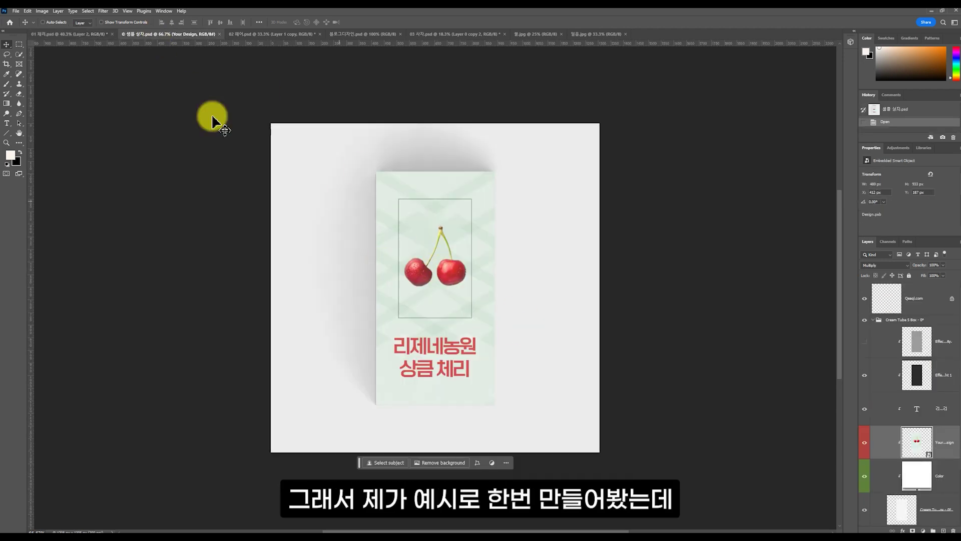
left_click(68, 34)
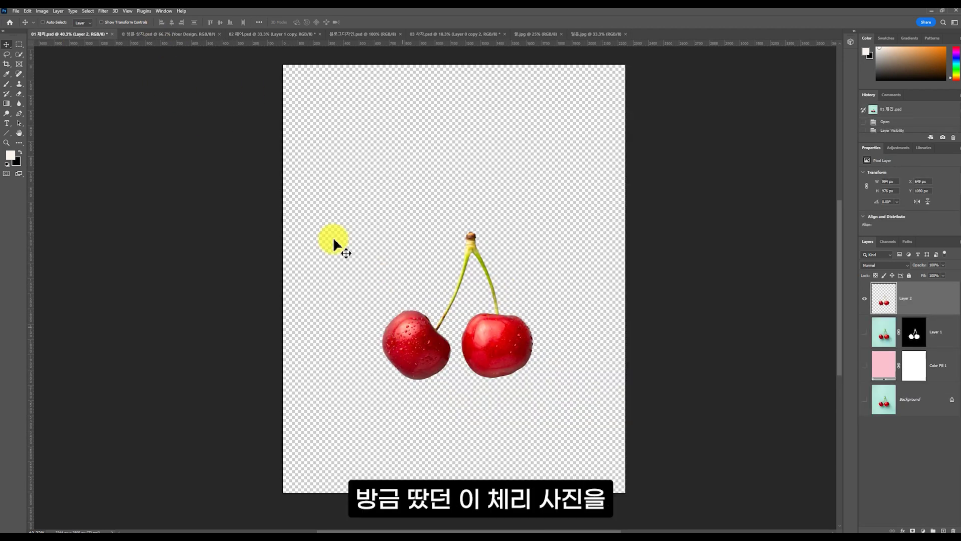
left_click(165, 34)
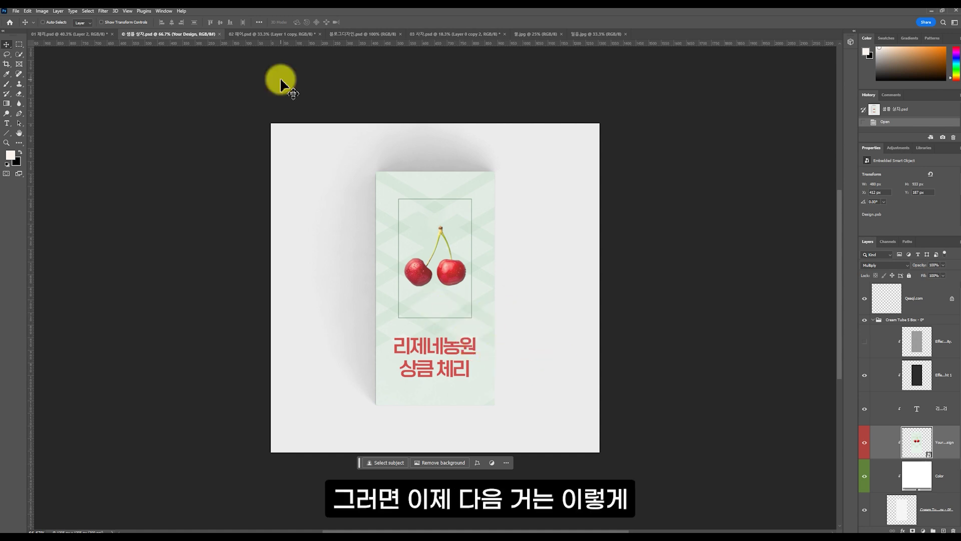
Switch to 02 헤어.psd and delete all layers above the Background layer.
left_click(278, 34)
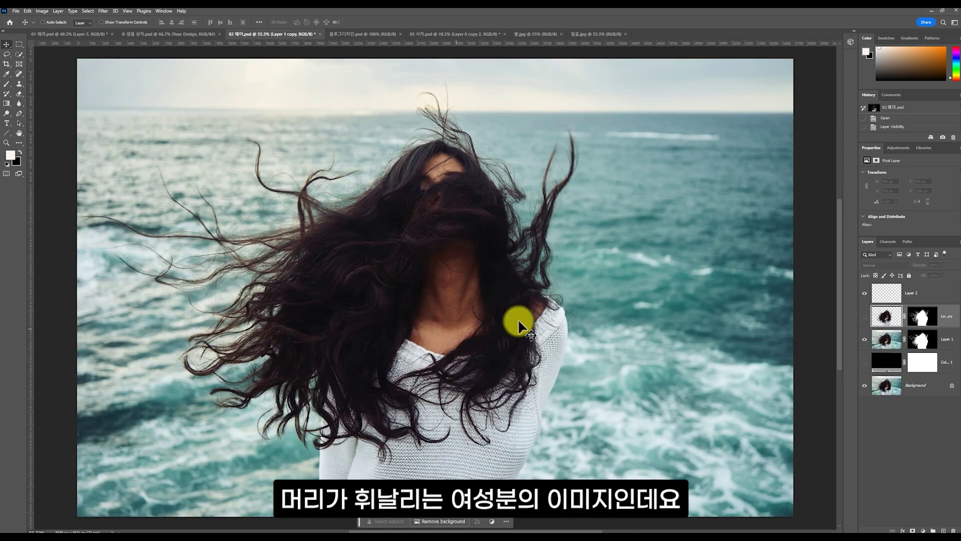
scroll(588, 312, "down", 1)
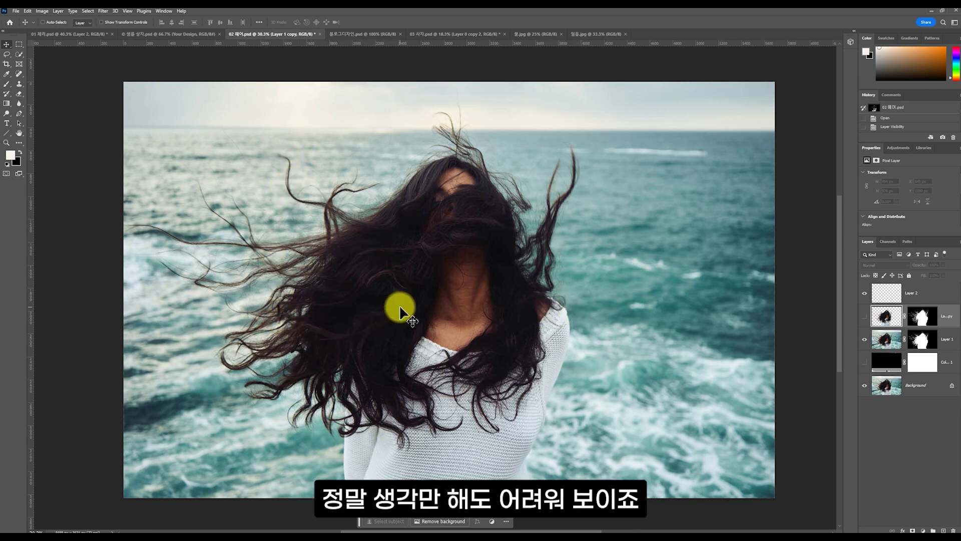
left_click(912, 296)
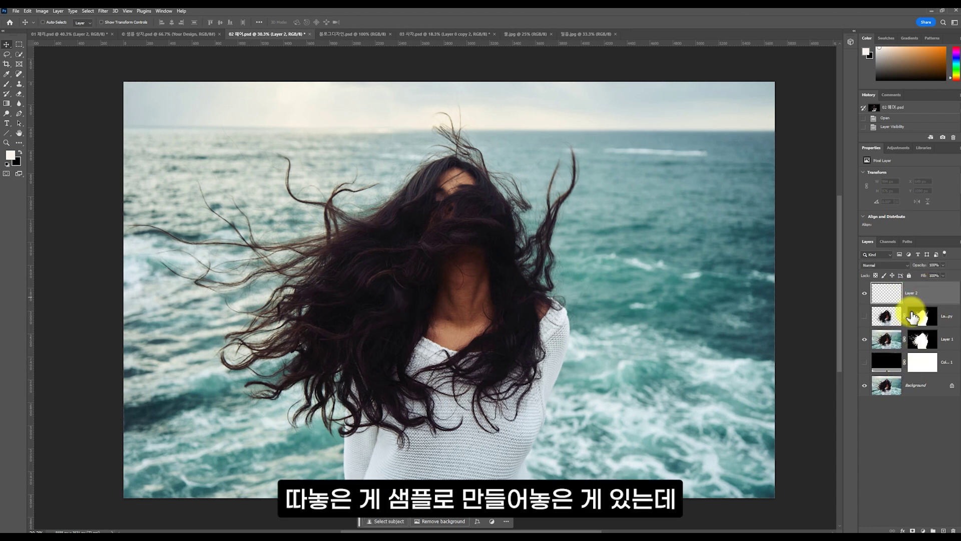
left_click(946, 365, "shift")
left_click(954, 529)
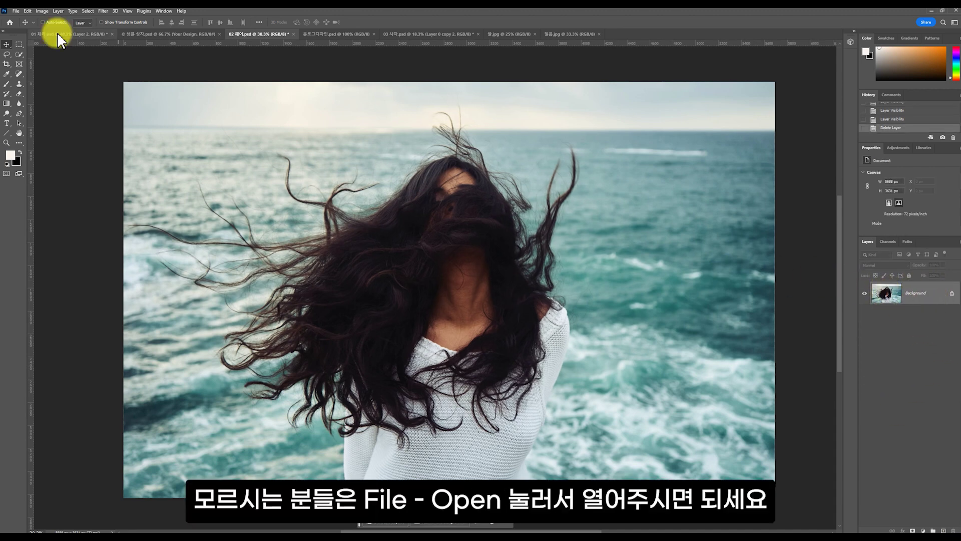
left_click(15, 11)
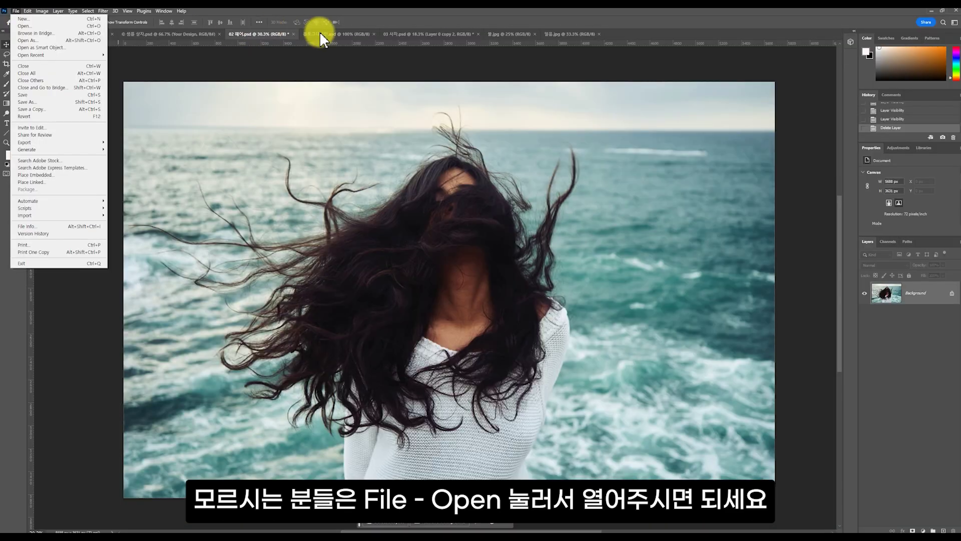
left_click(647, 25)
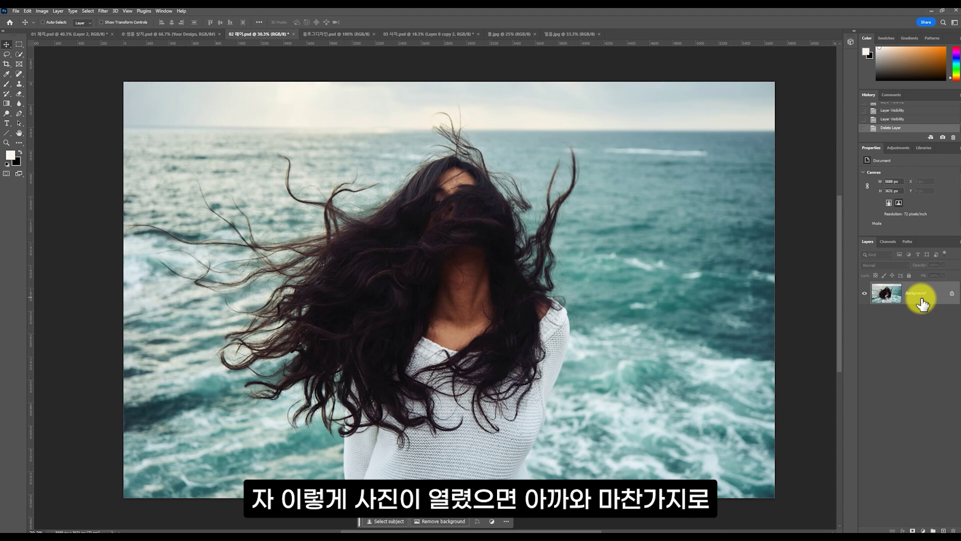
Duplicate the Background layer and remove the background from the copy, with the original layer hidden.
key("ctrl+j")
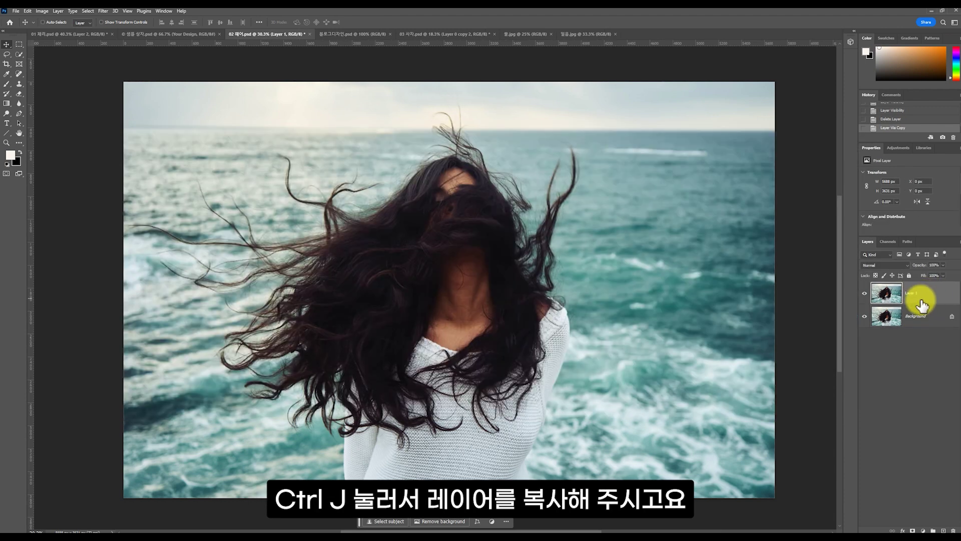
left_click(865, 318)
left_click(452, 524)
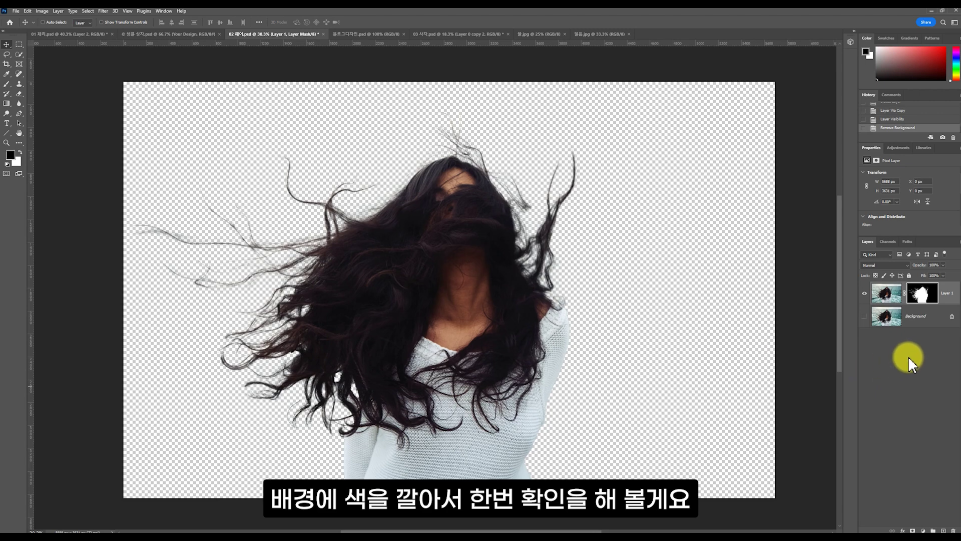
Add a black (000000) Solid Color fill layer and place it beneath the masked Layer 1.
left_click(922, 530)
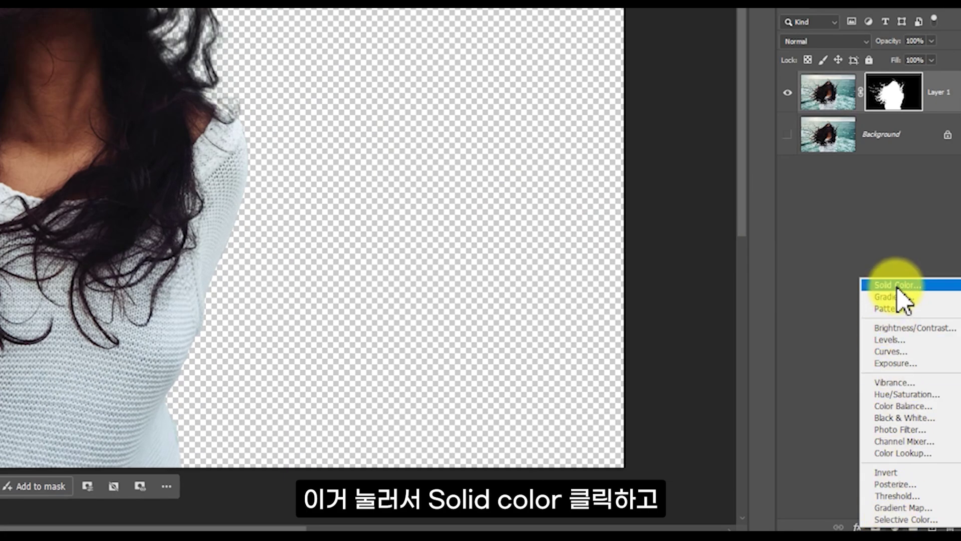
left_click(923, 399)
type("000000")
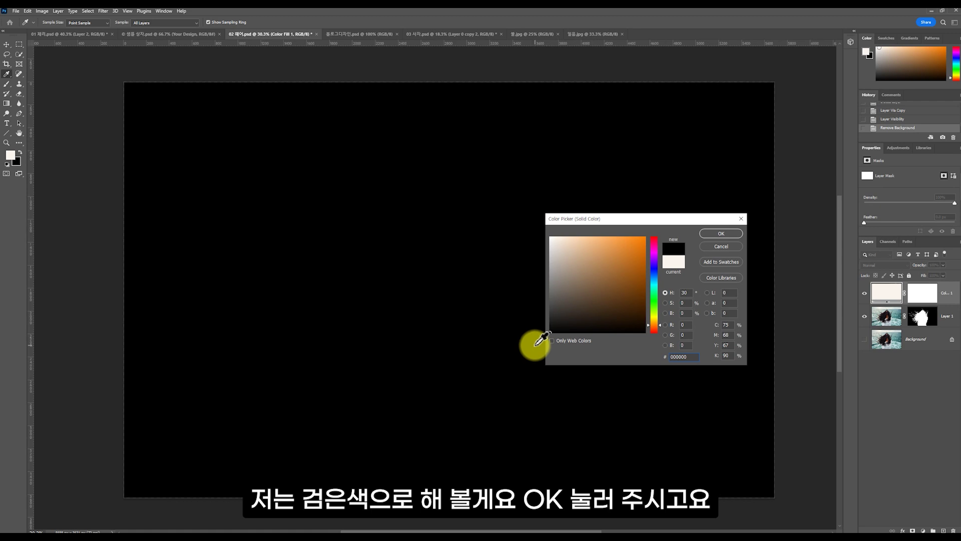
left_click(726, 234)
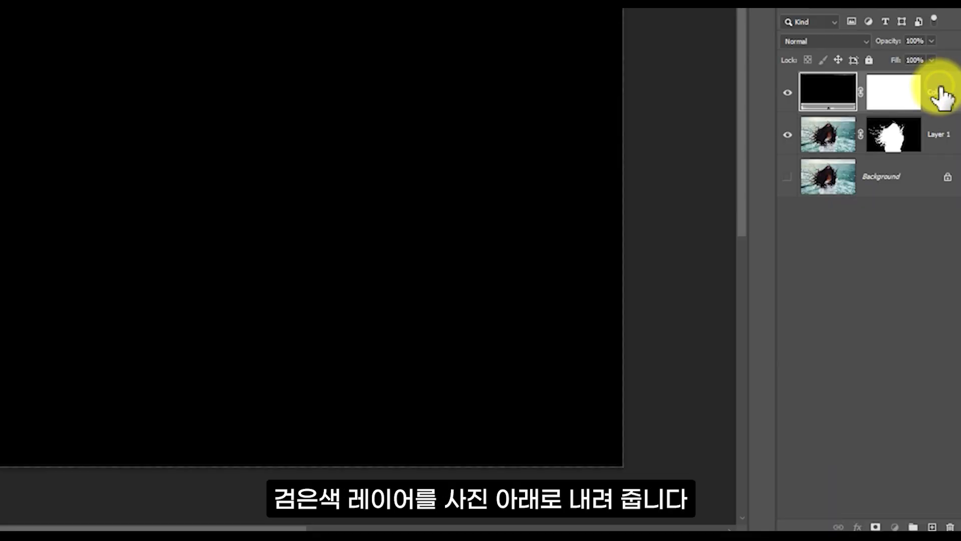
left_click_drag(948, 295, 948, 320)
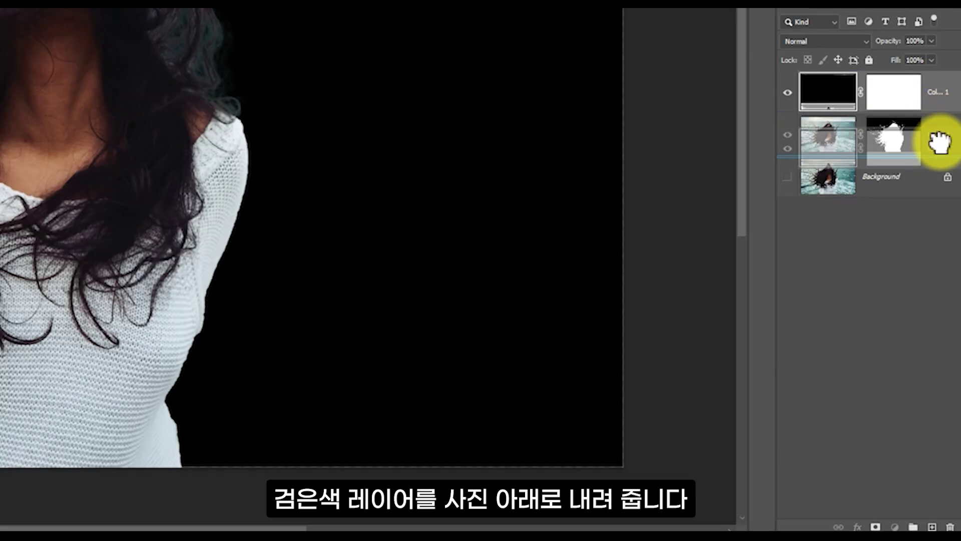
left_click_drag(939, 142, 939, 148)
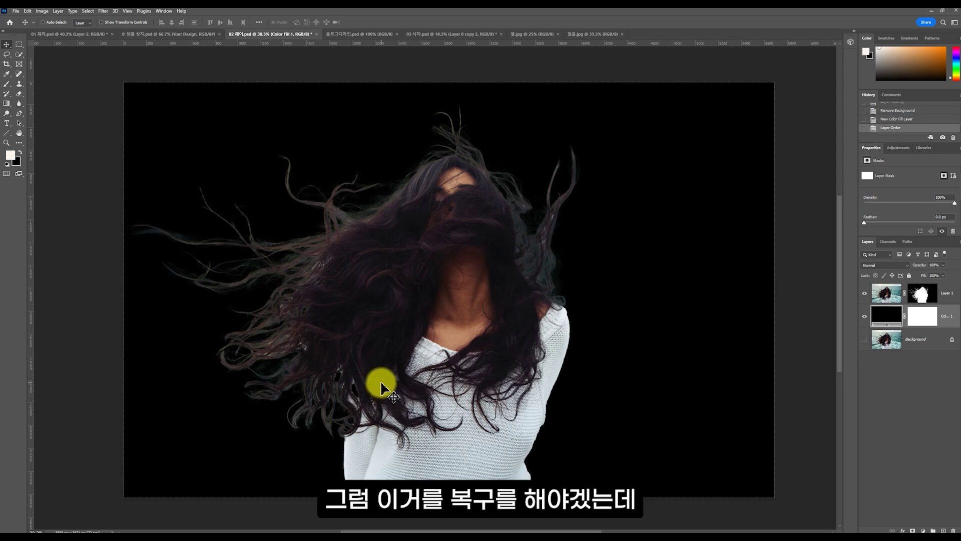
Target Layer 1's mask and set up the Brush tool with a Soft Round tip at 45 px.
left_click(926, 299)
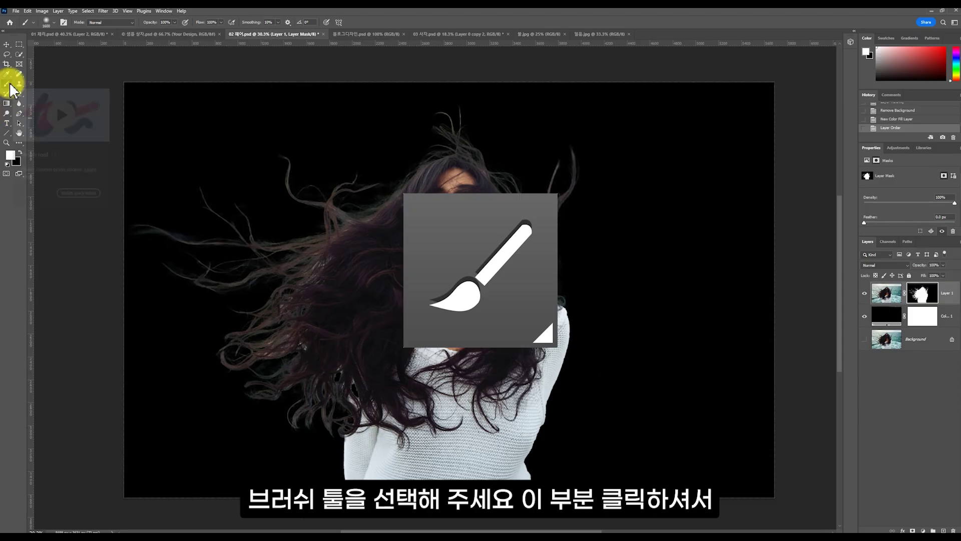
left_click(7, 88)
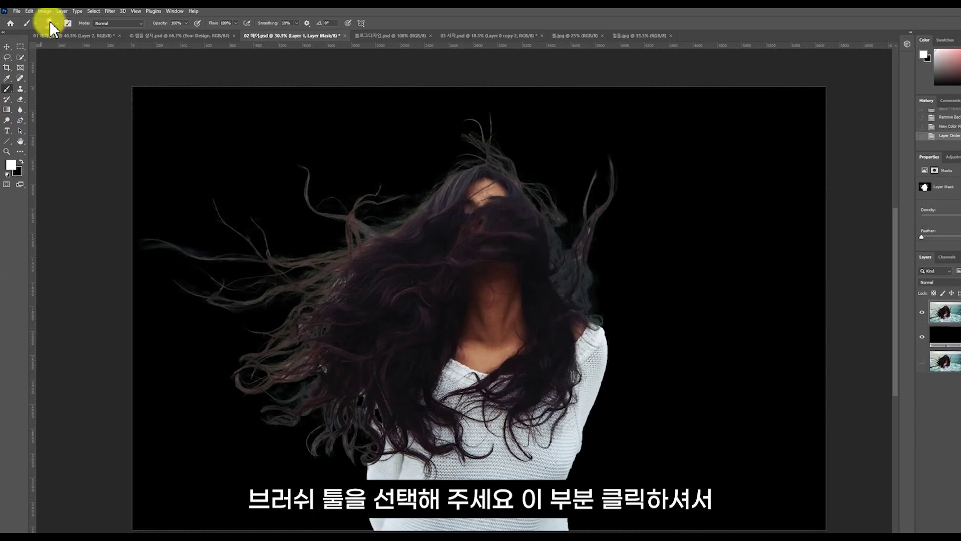
left_click(50, 22)
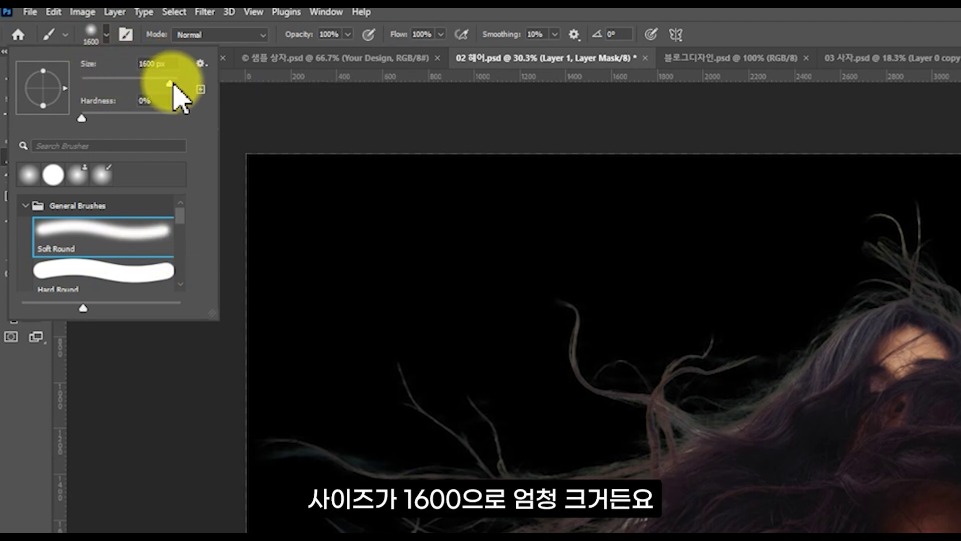
left_click_drag(172, 84, 104, 95)
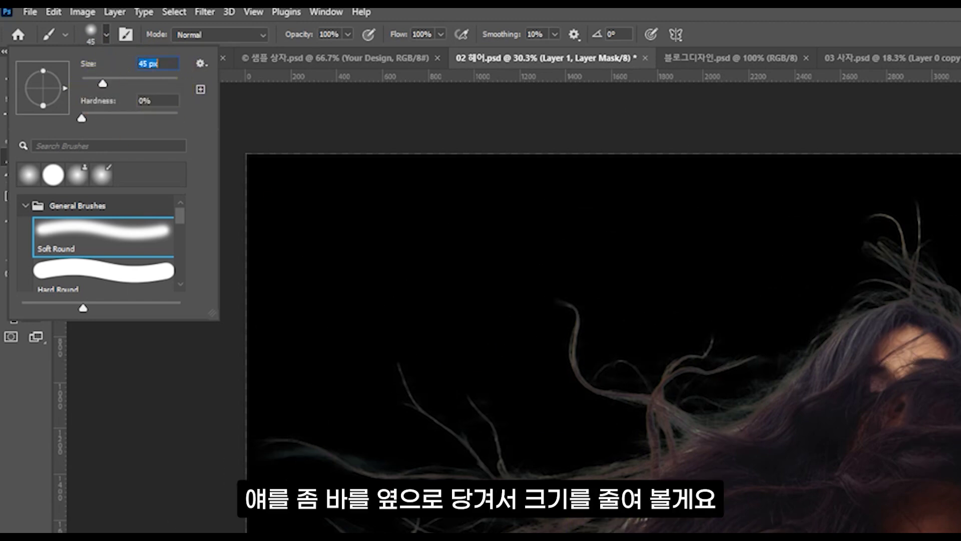
left_click(332, 223)
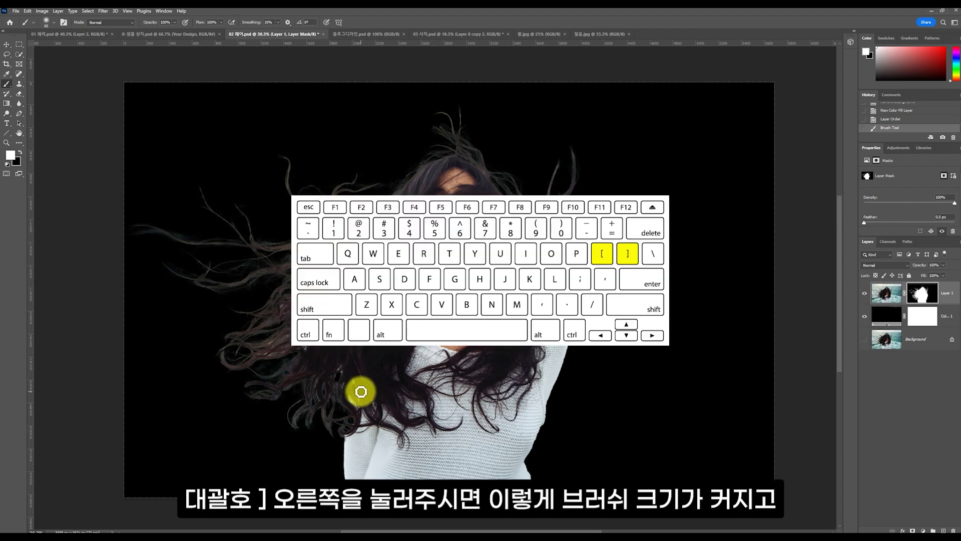
Enlarge and reduce the brush until it suits the small gaps in the mask beside the woman's arm.
key("bracketright")
key("bracketright")
key("bracketright")
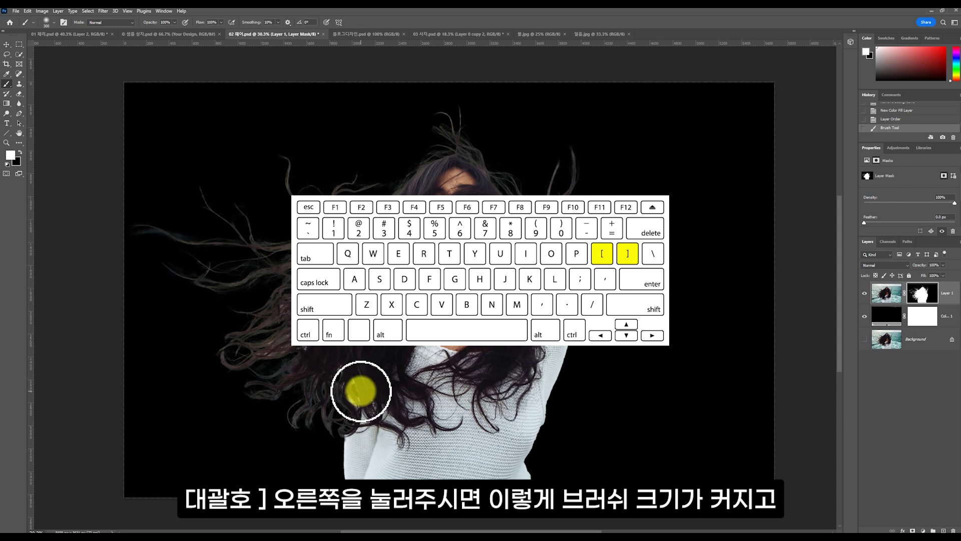
key("bracketleft")
key("bracketleft")
key("bracketleft")
key("bracketleft")
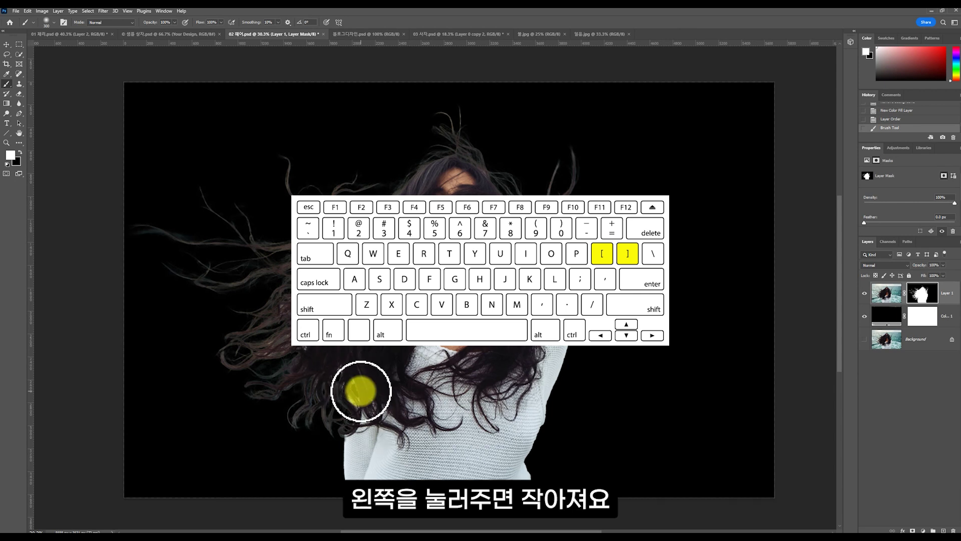
key("bracketleft")
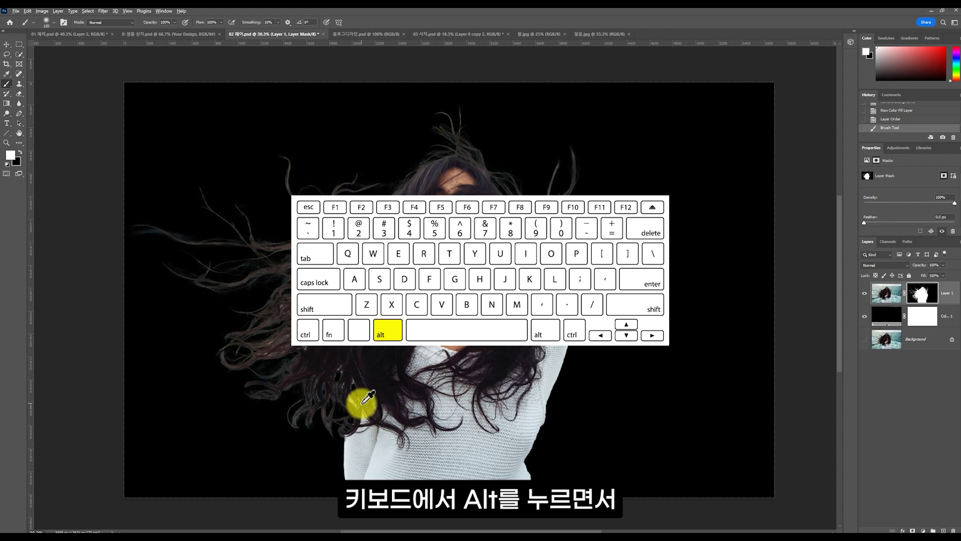
Paint white on Layer 1's mask to restore the missing arm and hair area near the lower curls.
scroll(362, 402, "up", 5)
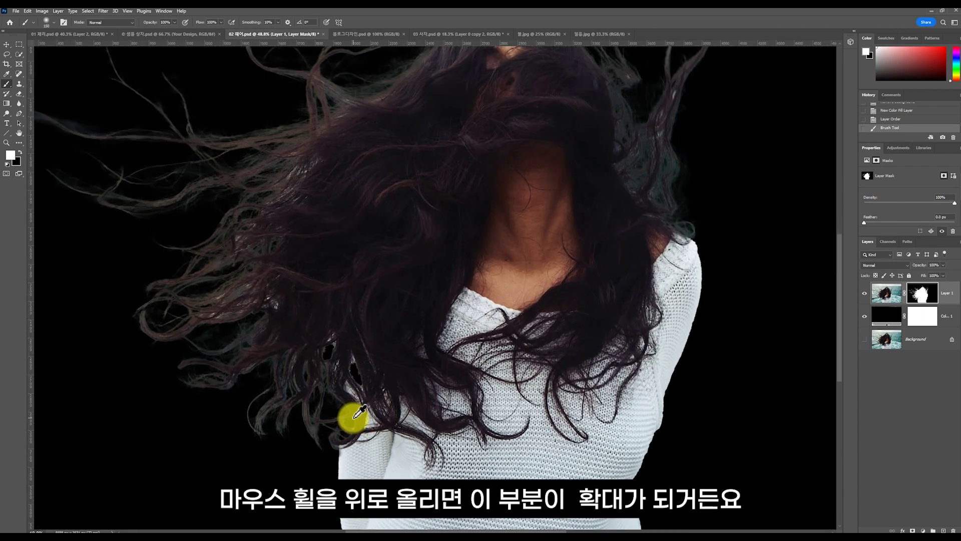
scroll(360, 412, "up", 5)
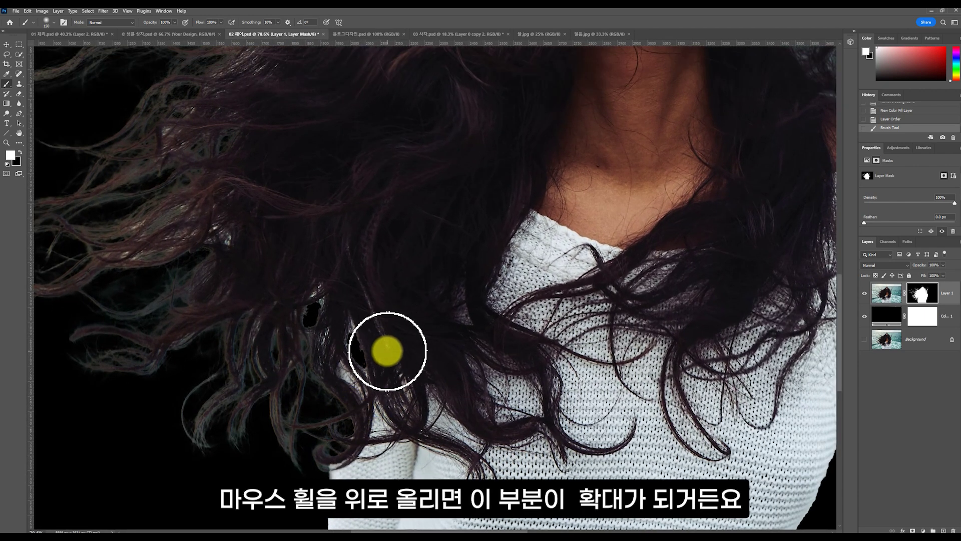
scroll(387, 351, "down", 3)
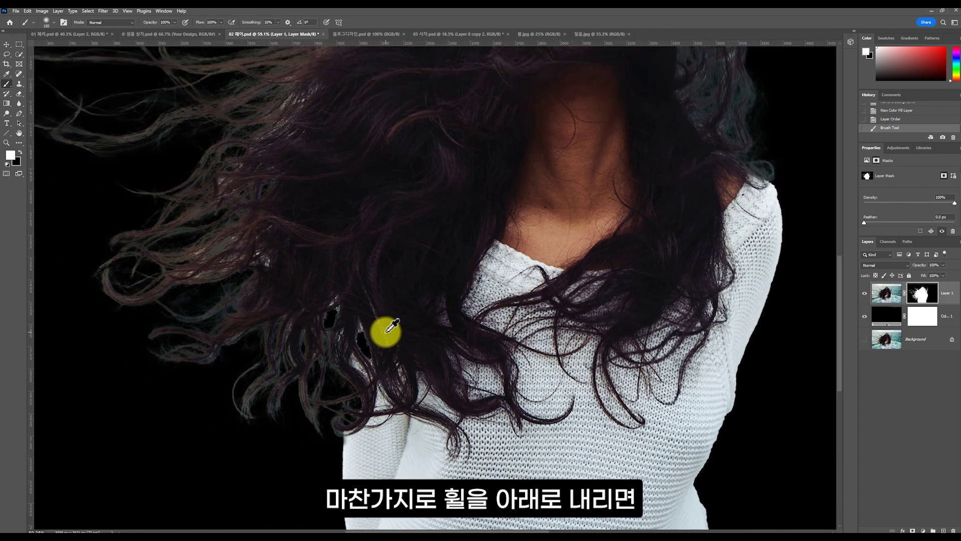
scroll(386, 330, "down", 2)
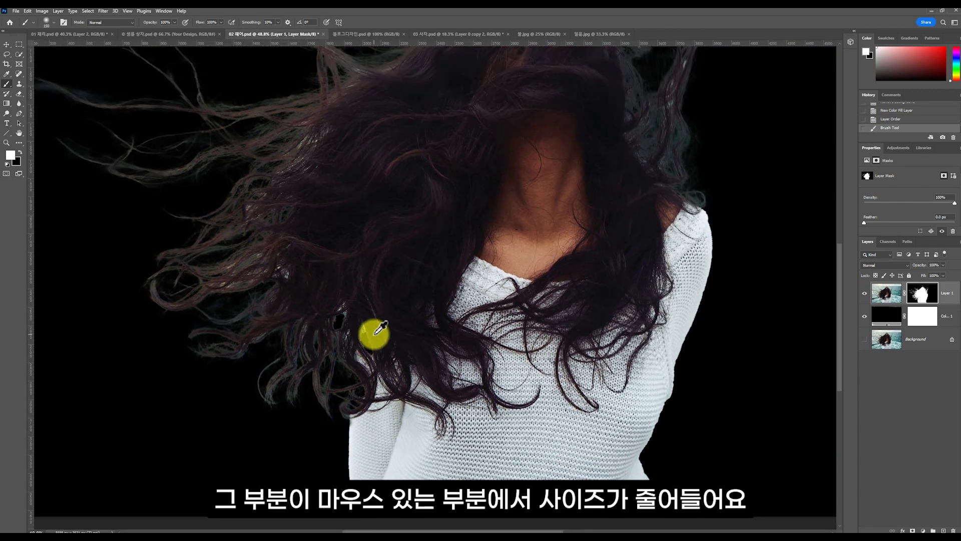
scroll(380, 331, "up", 2)
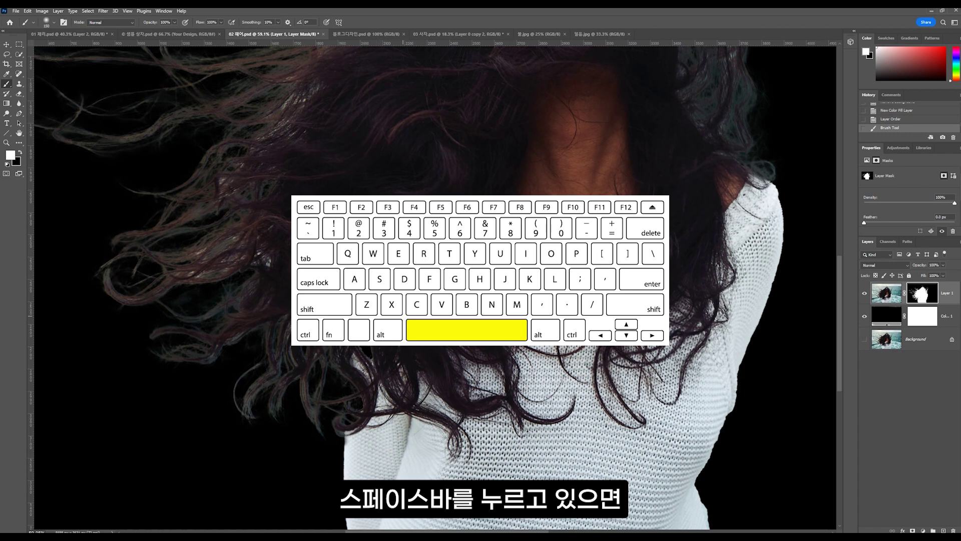
left_click_drag(374, 347, 468, 323)
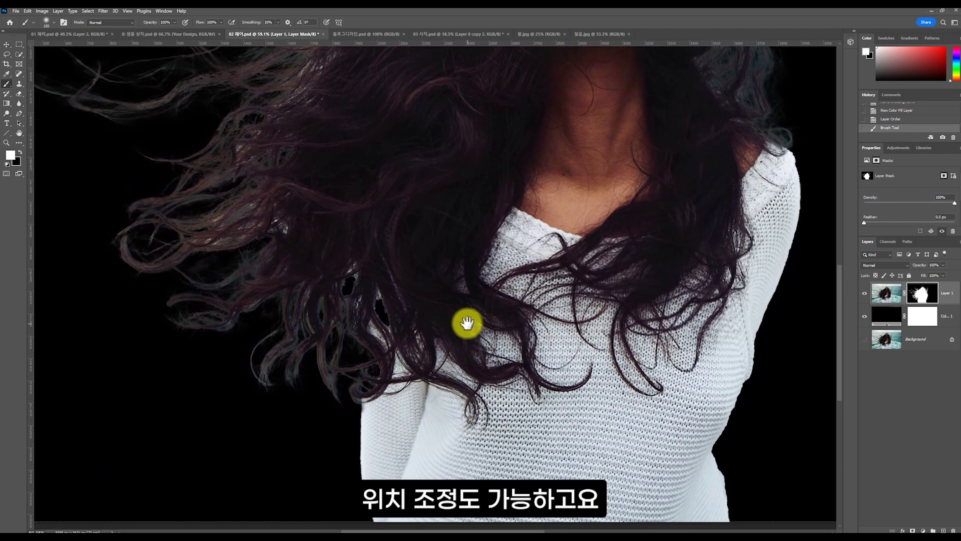
scroll(375, 333, "up", 1)
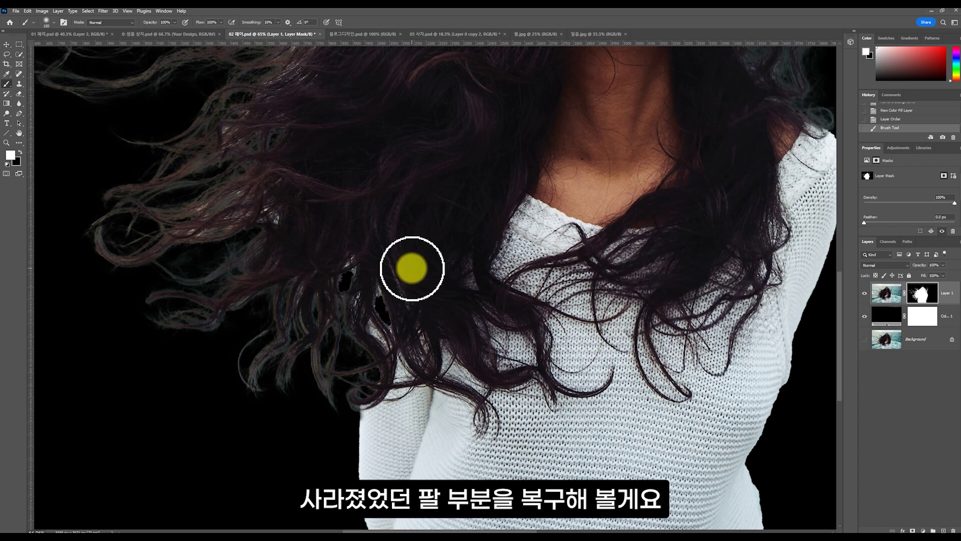
mouse_move(414, 272)
left_mouse_down()
mouse_move(382, 326)
mouse_move(386, 306)
mouse_move(395, 322)
mouse_move(391, 371)
mouse_move(380, 377)
mouse_move(389, 408)
mouse_move(376, 397)
mouse_move(433, 357)
left_mouse_up()
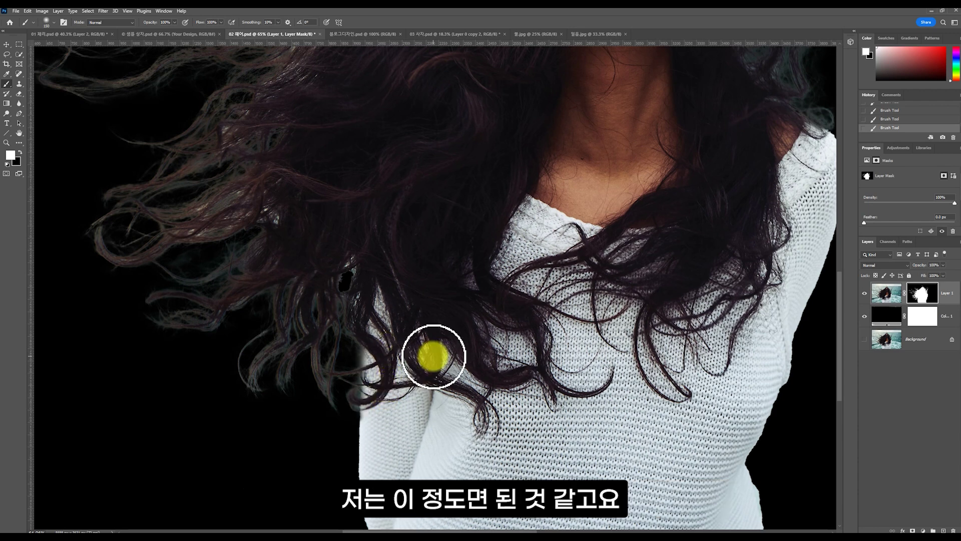
scroll(433, 356, "down", 5)
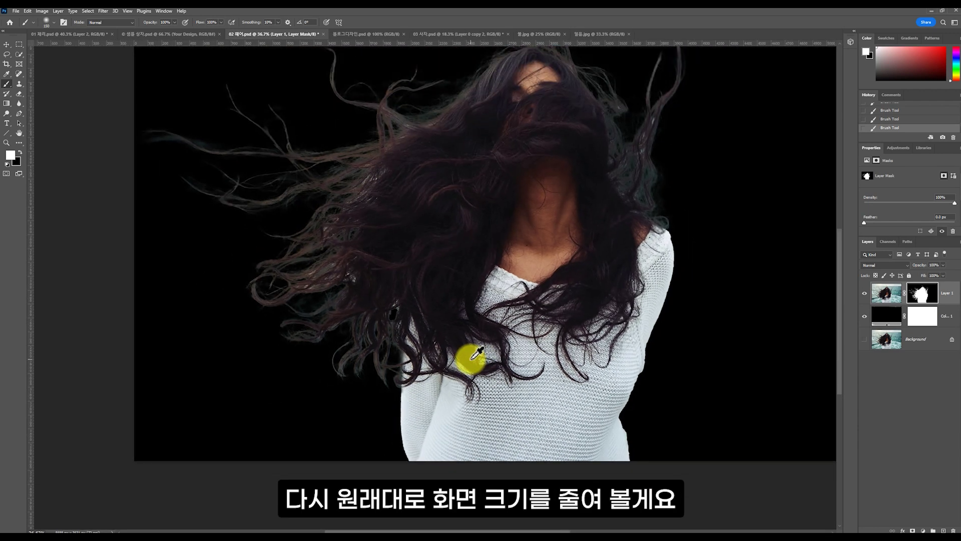
scroll(551, 265, "down", 1)
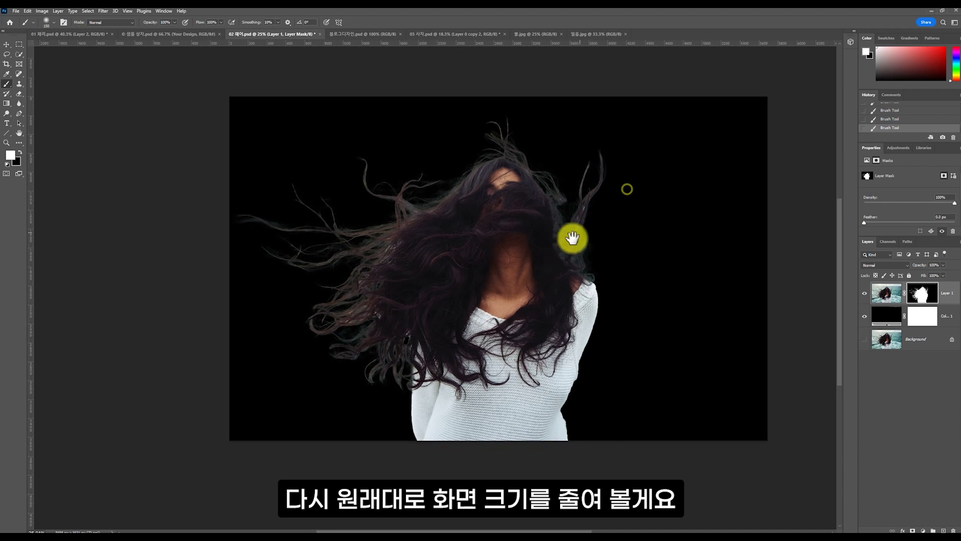
Switch to the Quick Selection tool and open Select and Mask for Layer 1's mask.
key("v")
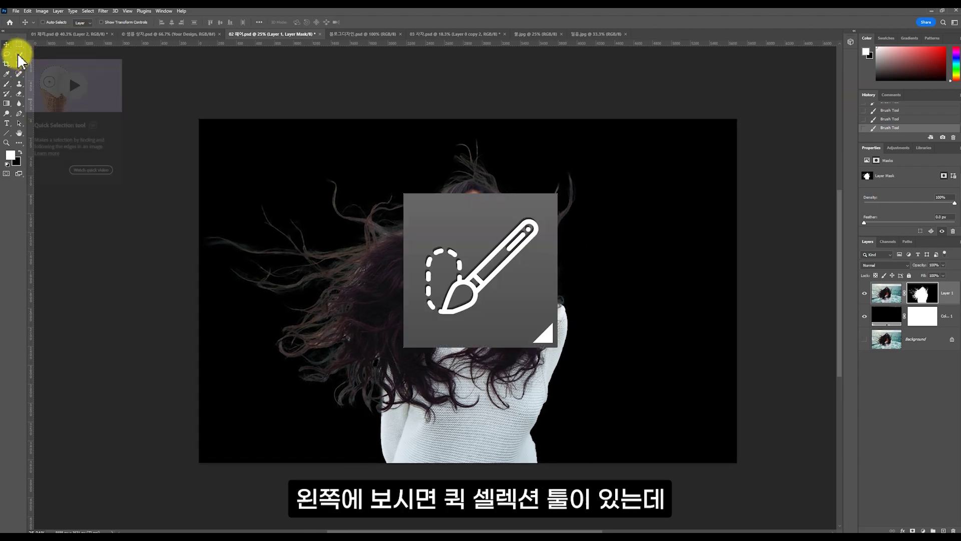
left_click(21, 55)
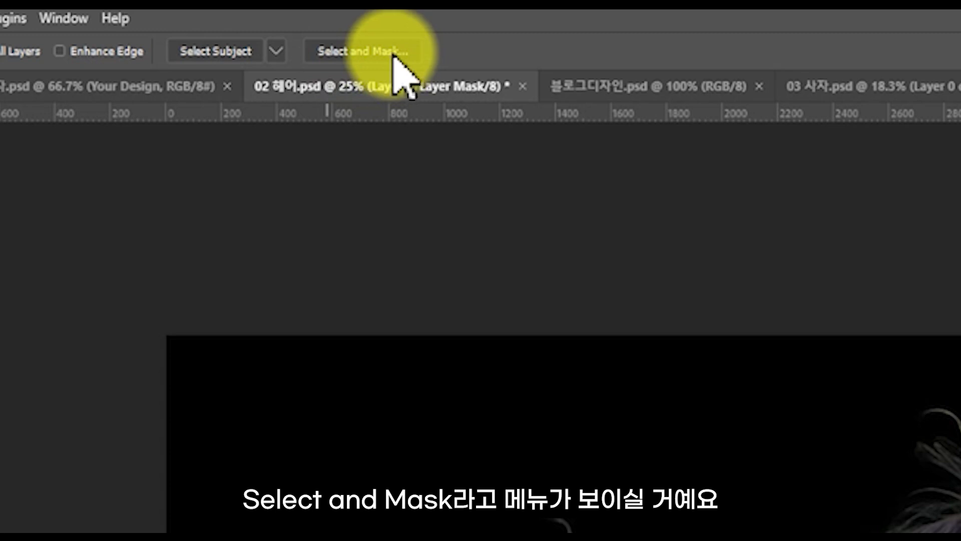
left_click(404, 48)
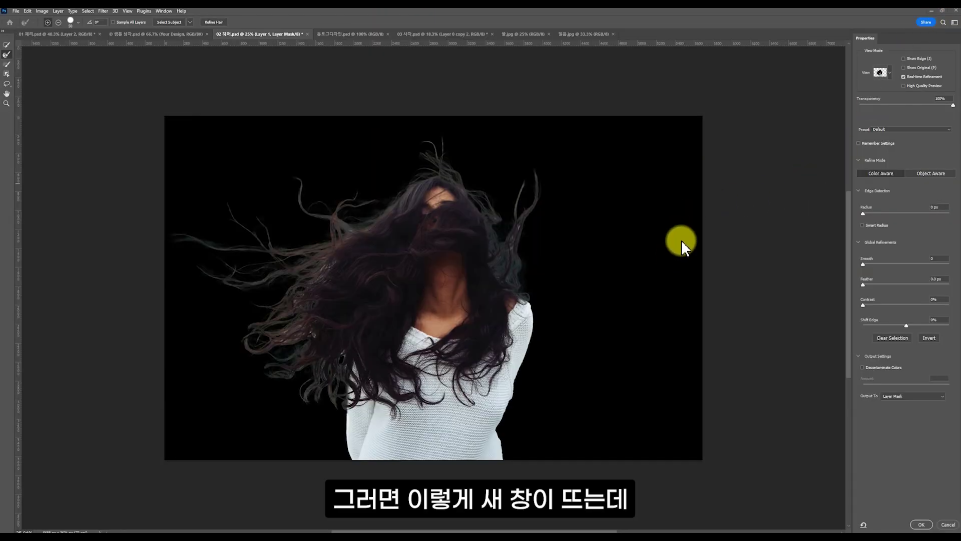
Set the view mode to Onion Skin and apply Refine Hair to the selection.
left_click(882, 72)
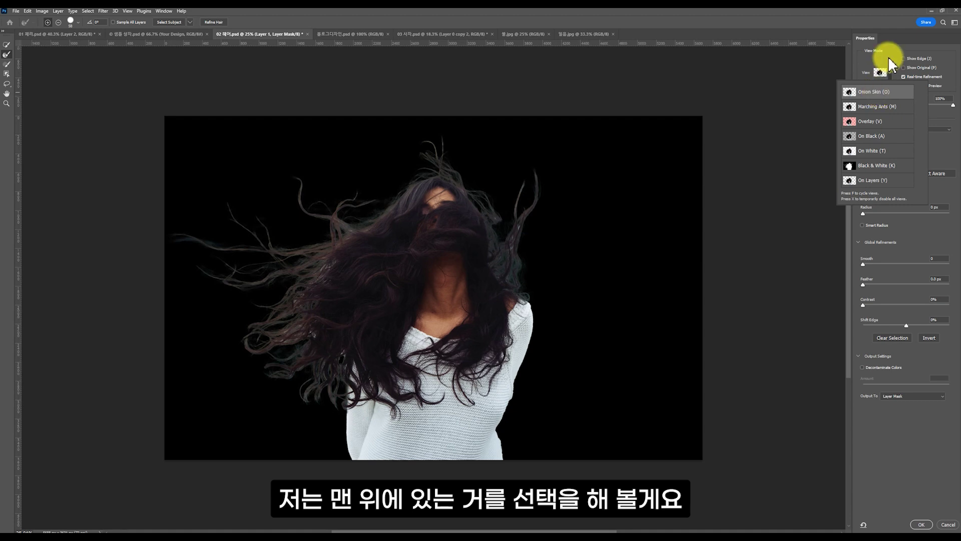
left_click(879, 93)
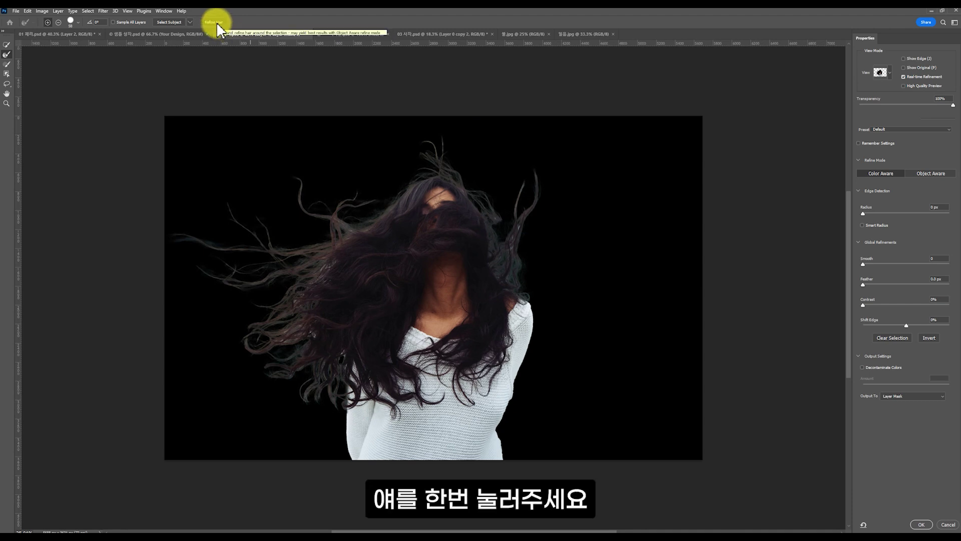
left_click(216, 22)
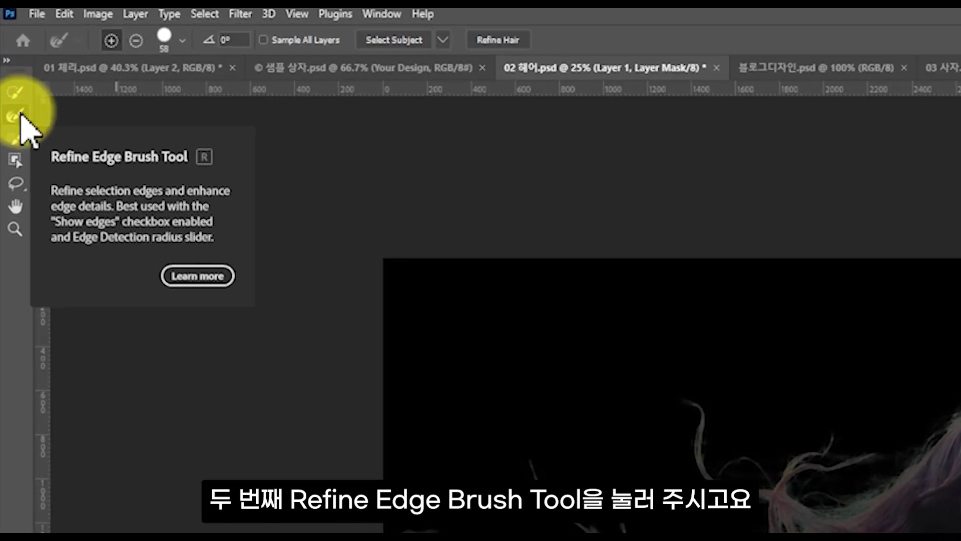
Adjust the Refine Edge Brush size and brush over the flyaway strands all around the woman's hair.
left_click(21, 116)
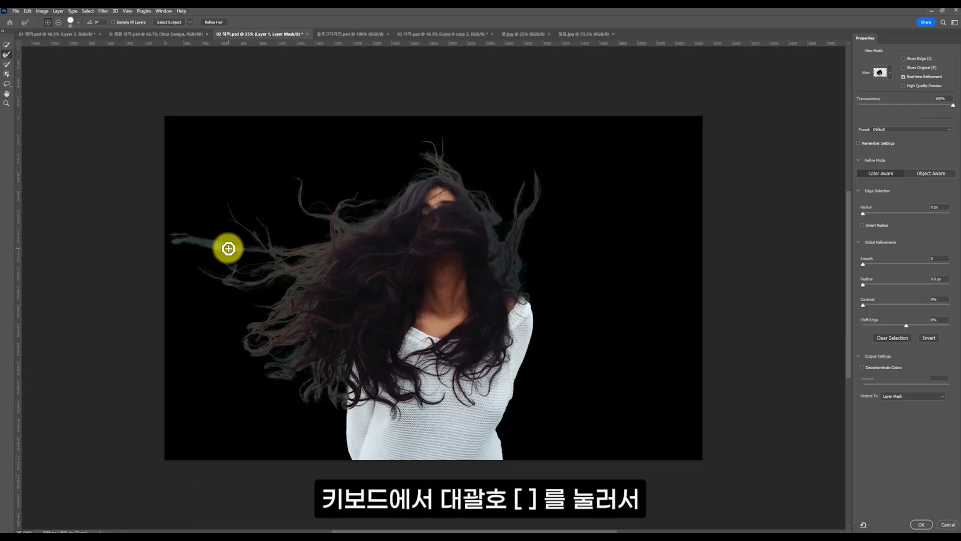
key("bracketright")
key("bracketright")
key("bracketright")
key("bracketright")
key("bracketright")
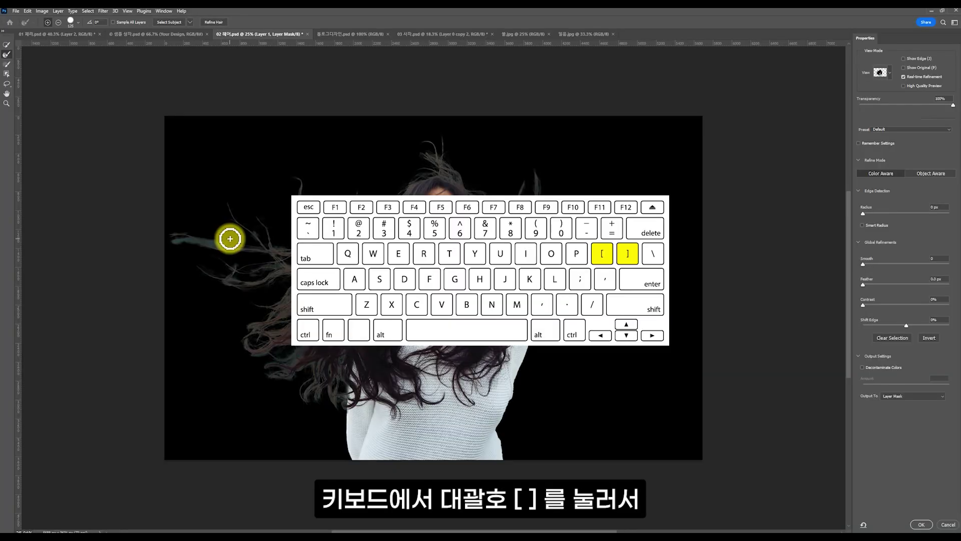
key("bracketleft")
key("bracketleft")
key("bracketleft")
mouse_move(228, 249)
left_mouse_down()
mouse_move(194, 239)
mouse_move(227, 268)
mouse_move(169, 237)
mouse_move(264, 242)
mouse_move(230, 212)
mouse_move(248, 240)
mouse_move(224, 194)
mouse_move(269, 245)
mouse_move(261, 229)
mouse_move(301, 180)
mouse_move(285, 171)
mouse_move(336, 214)
mouse_move(356, 192)
mouse_move(330, 218)
mouse_move(484, 193)
mouse_move(492, 221)
mouse_move(473, 200)
mouse_move(498, 245)
mouse_move(487, 252)
mouse_move(507, 237)
mouse_move(492, 268)
mouse_move(505, 251)
mouse_move(494, 276)
mouse_move(511, 256)
mouse_move(515, 279)
left_mouse_up()
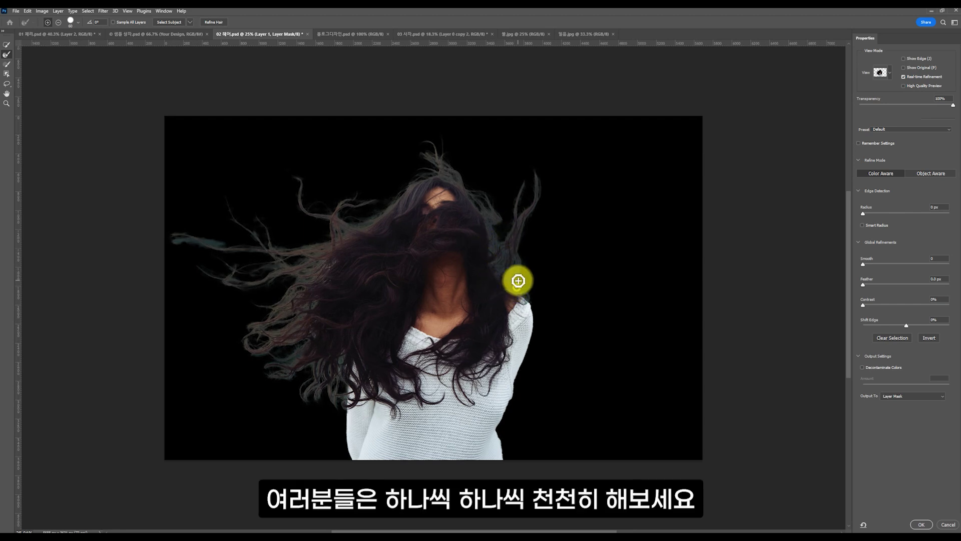
mouse_move(300, 172)
left_mouse_down()
mouse_move(419, 189)
mouse_move(437, 204)
left_mouse_up()
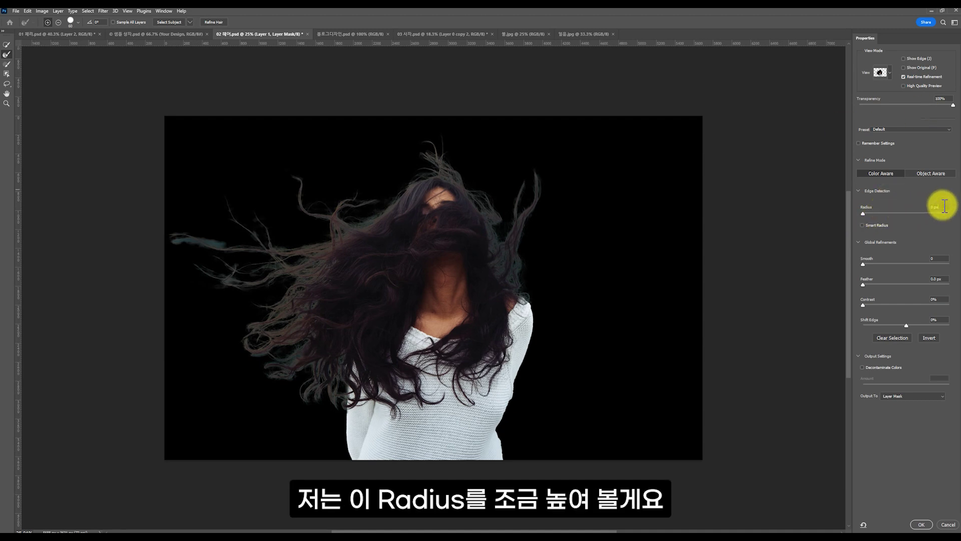
Try an Edge Detection Radius of 7 px on the hair selection.
key("Up")
key("Up")
key("Up")
key("Up")
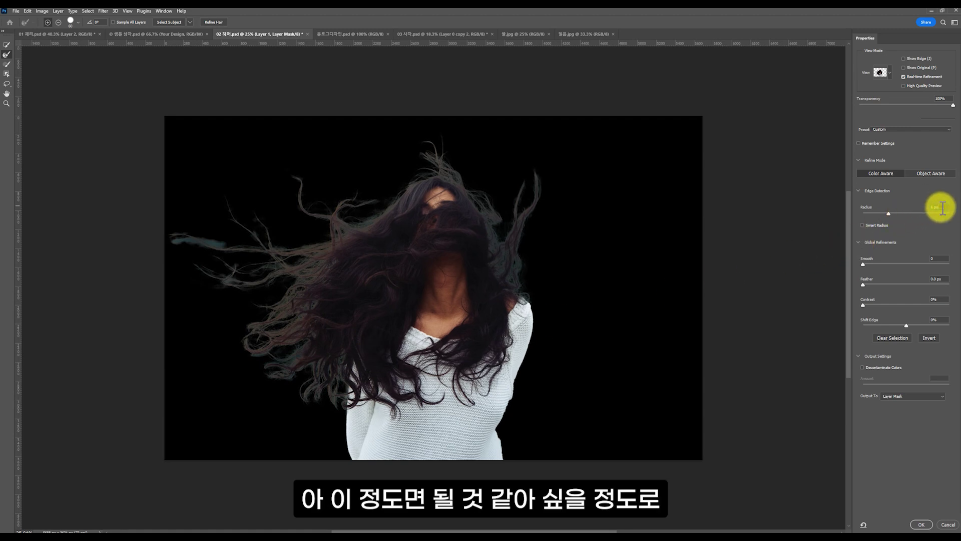
key("Up")
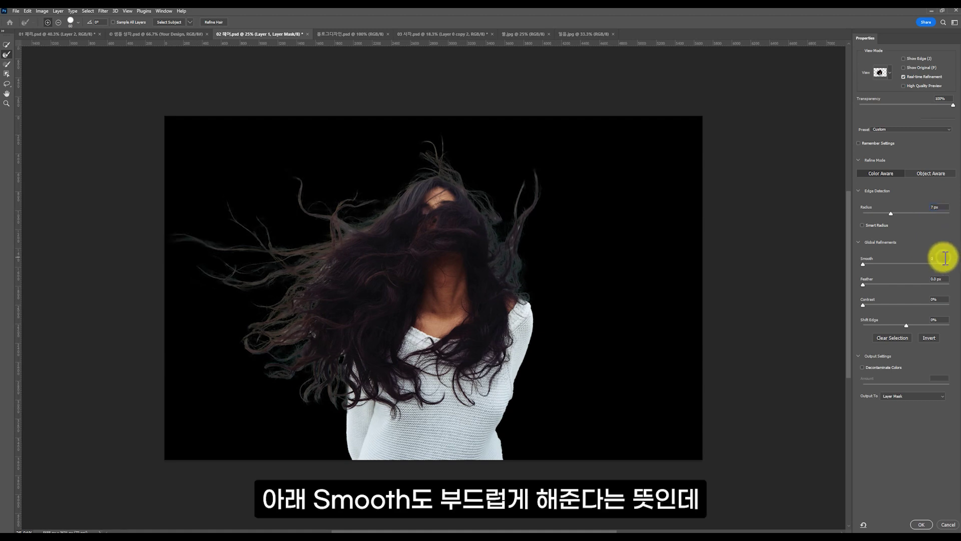
Try slightly higher Smooth, Feather and Contrast values in the Global Refinements.
key("Up")
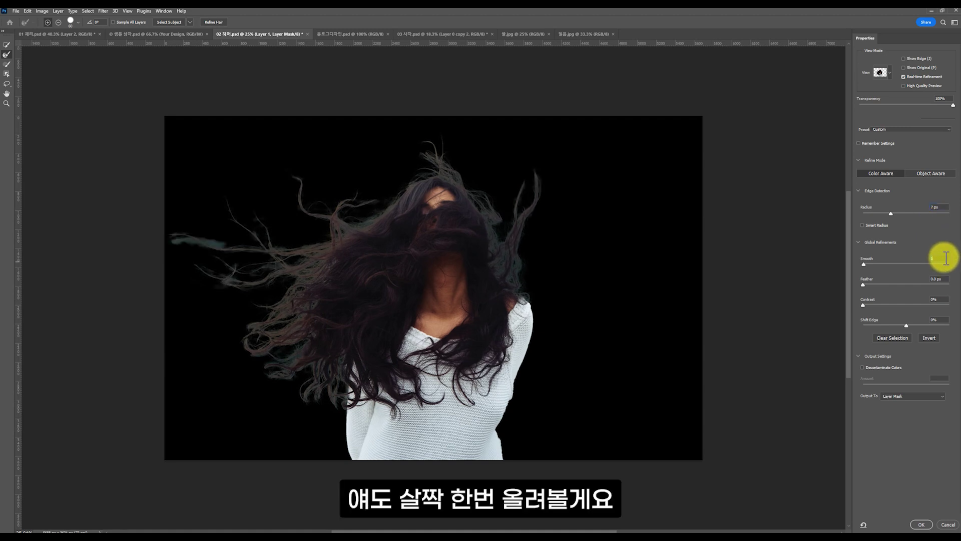
key("Up")
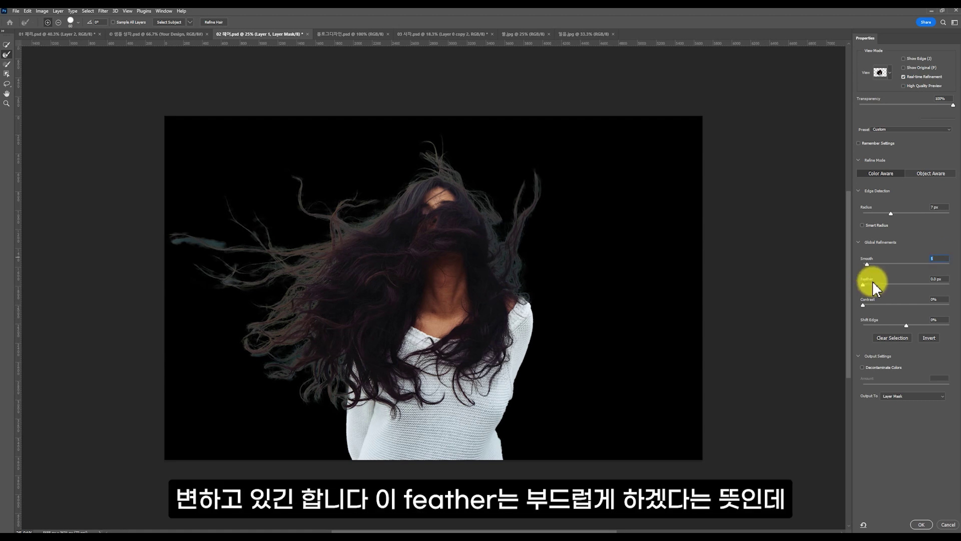
left_click(944, 279)
key("Up")
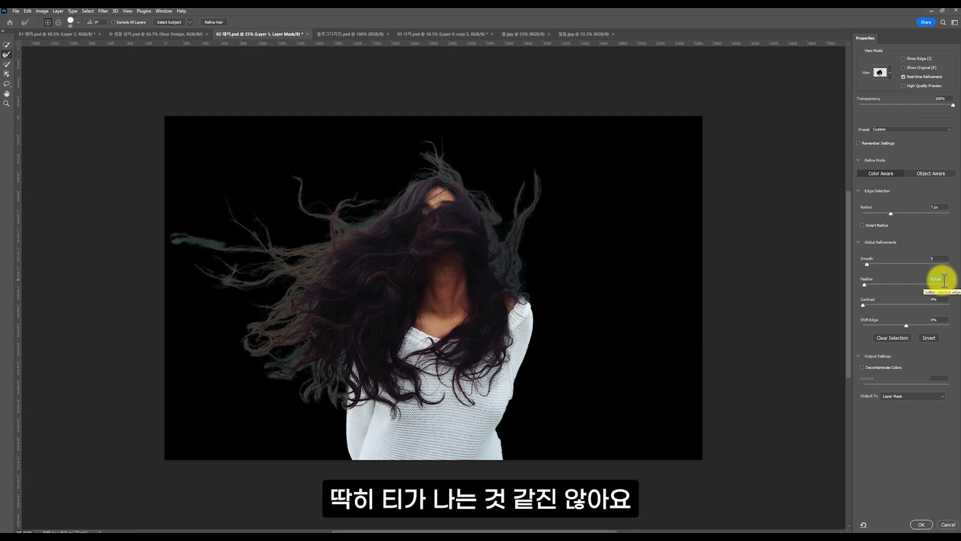
key("Up")
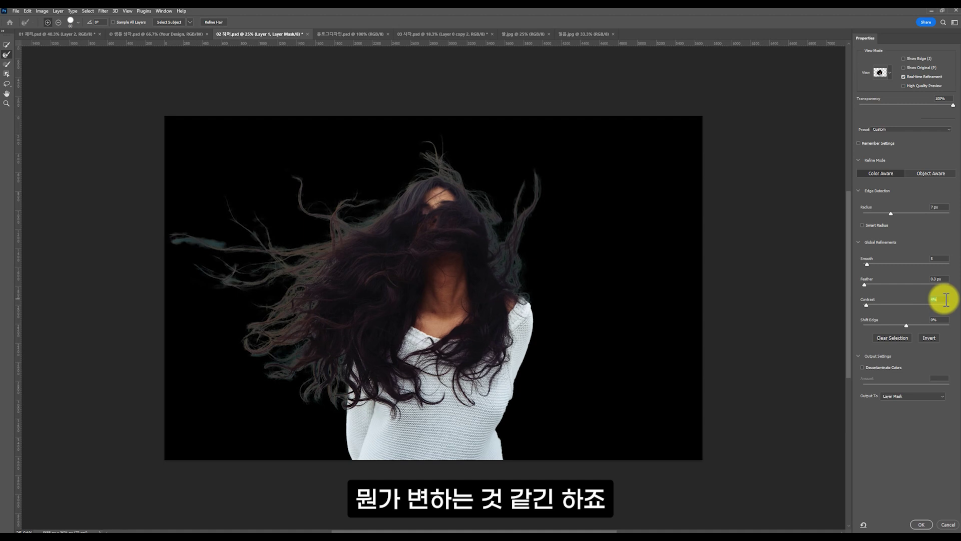
Output the refined cutout to a New Layer with Shift Edge at +4%, and check it with the black fill layer briefly hidden.
type("6")
left_click(894, 396)
left_click(910, 396)
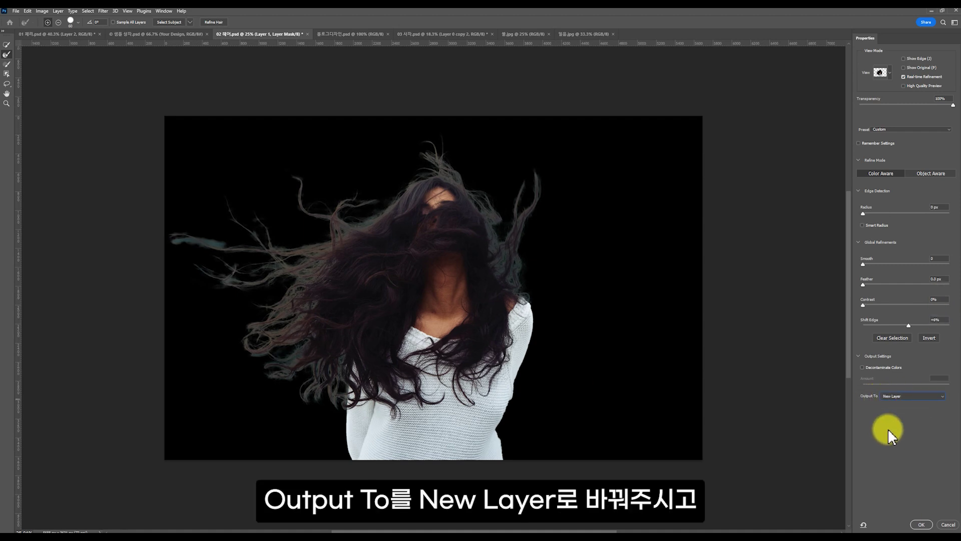
left_click(921, 524)
left_click(865, 339)
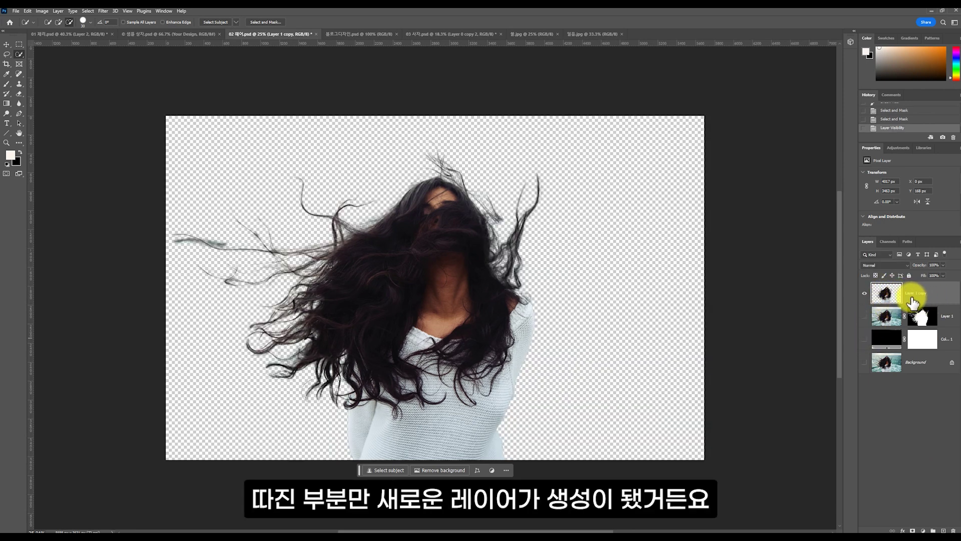
left_click(865, 339)
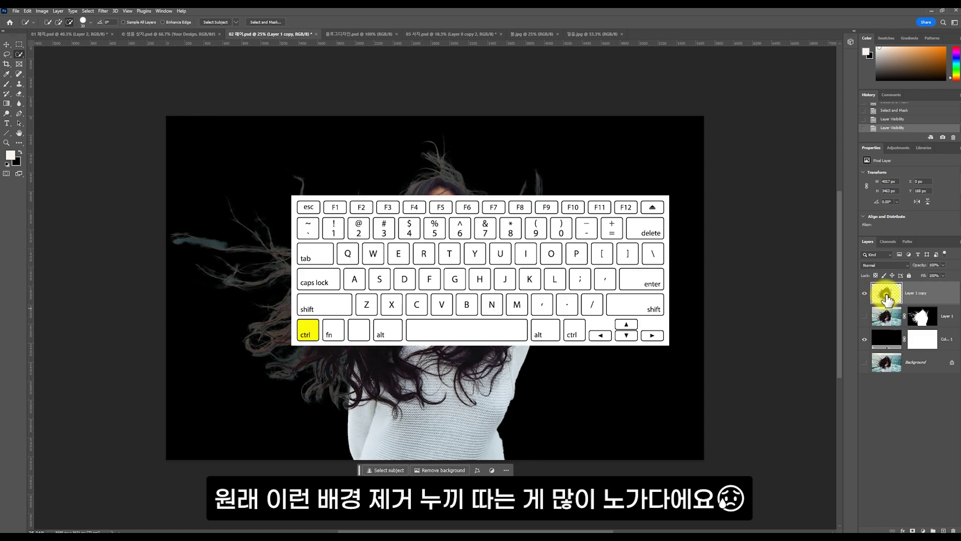
Load Layer 1 copy's outline as a selection, add a layer mask from it, and target the layer's image instead of the mask.
left_click(893, 297, "ctrl")
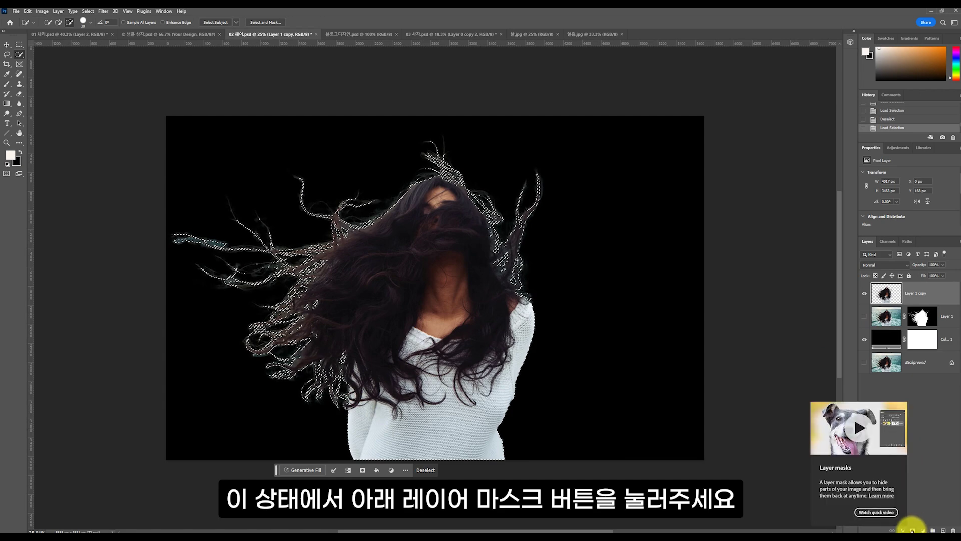
left_click(912, 530)
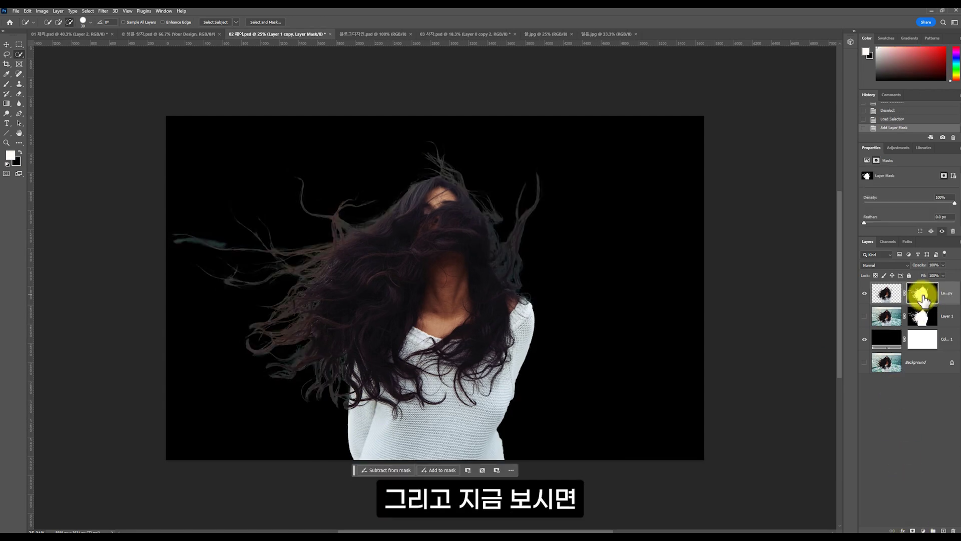
left_click(894, 296)
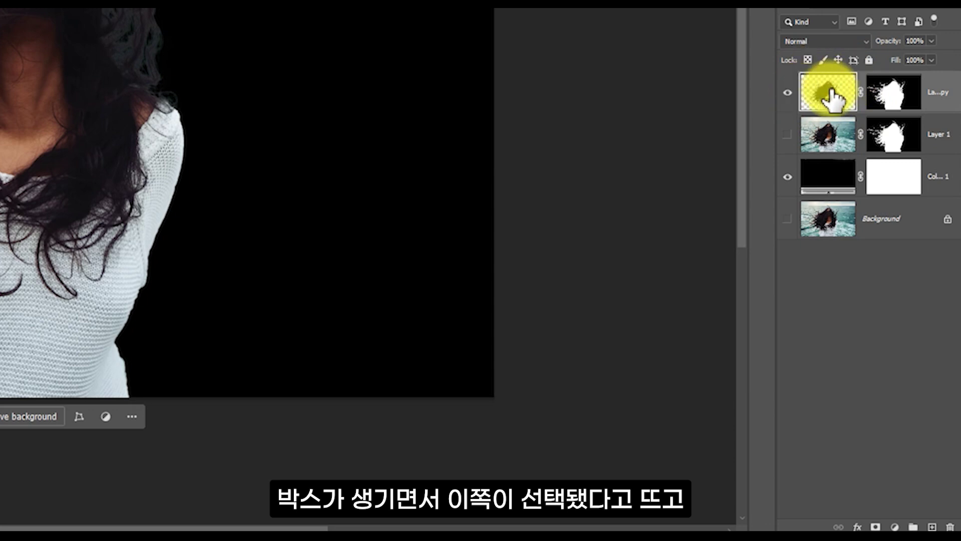
Target Layer 1 copy's layer mask and activate the Brush tool.
left_click(914, 95)
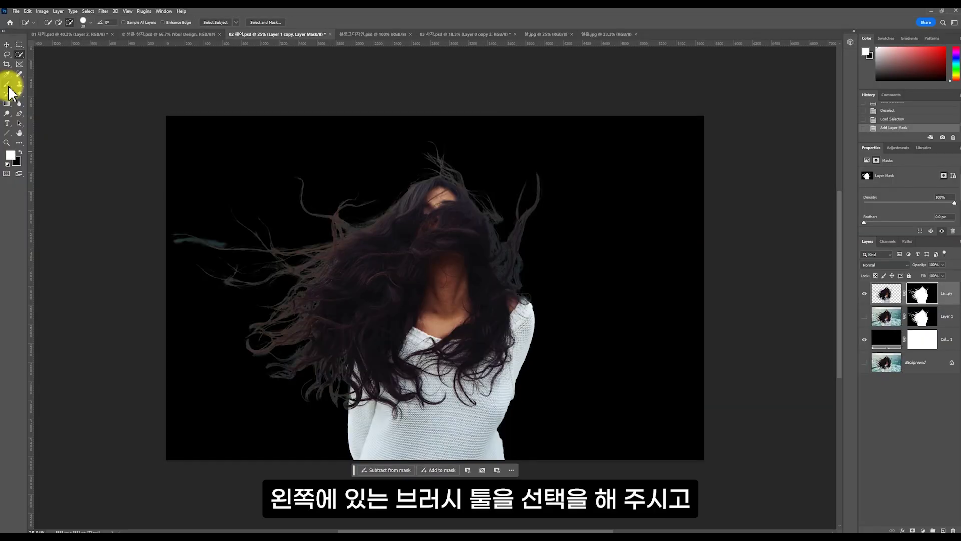
left_click(7, 84)
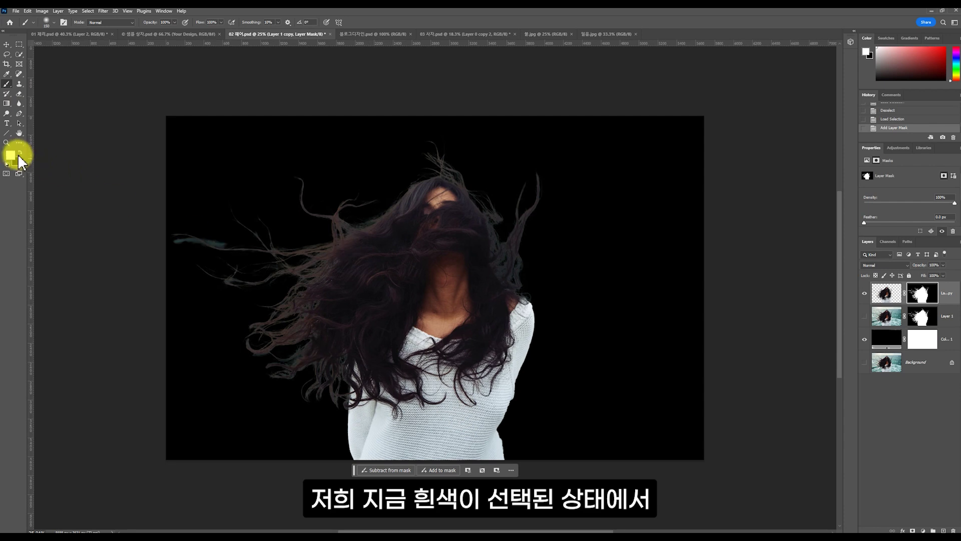
Try painting white on the mask over the hair and the empty black area beside the woman, and undo the strokes.
mouse_move(356, 253)
left_mouse_down()
mouse_move(508, 258)
mouse_move(365, 255)
mouse_move(479, 264)
left_mouse_up()
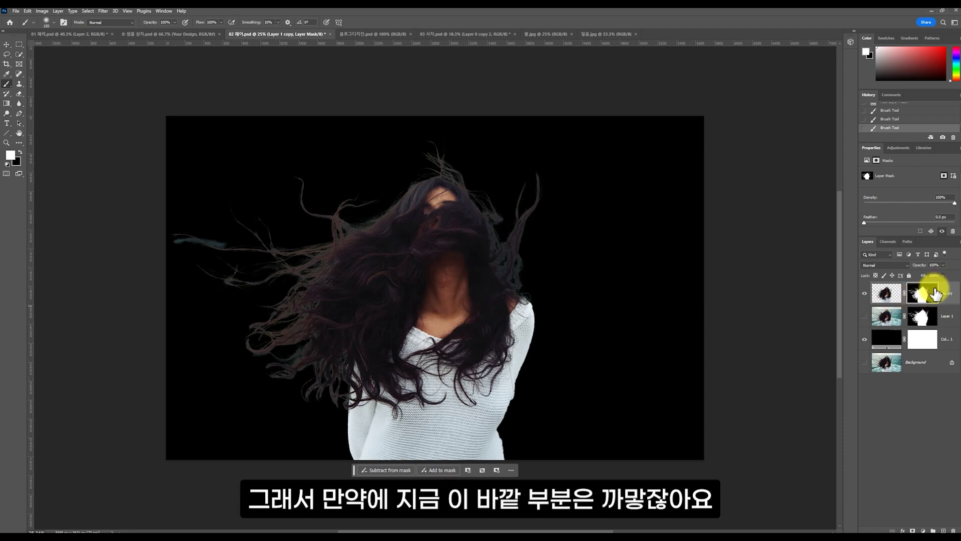
left_click_drag(700, 319, 607, 214)
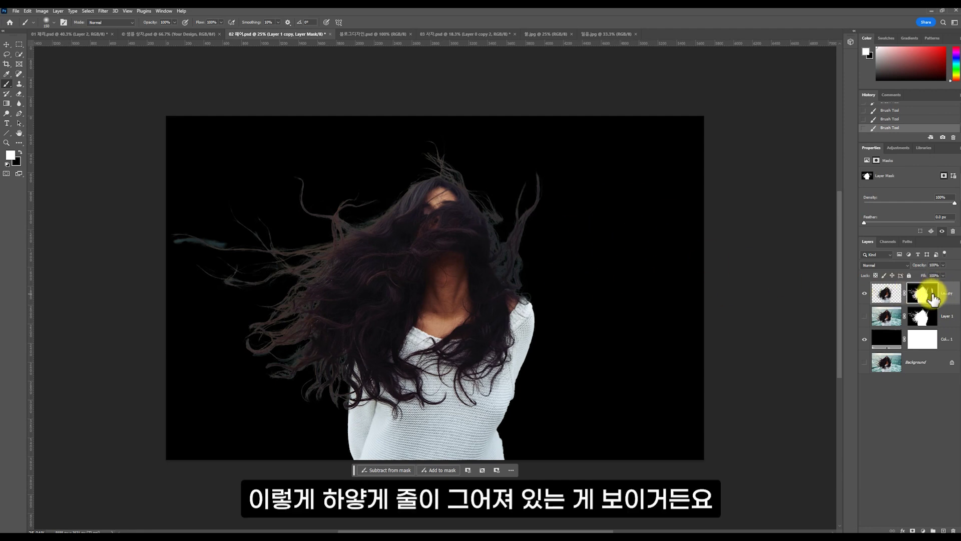
key("ctrl+z")
key("ctrl+z")
key("ctrl+z")
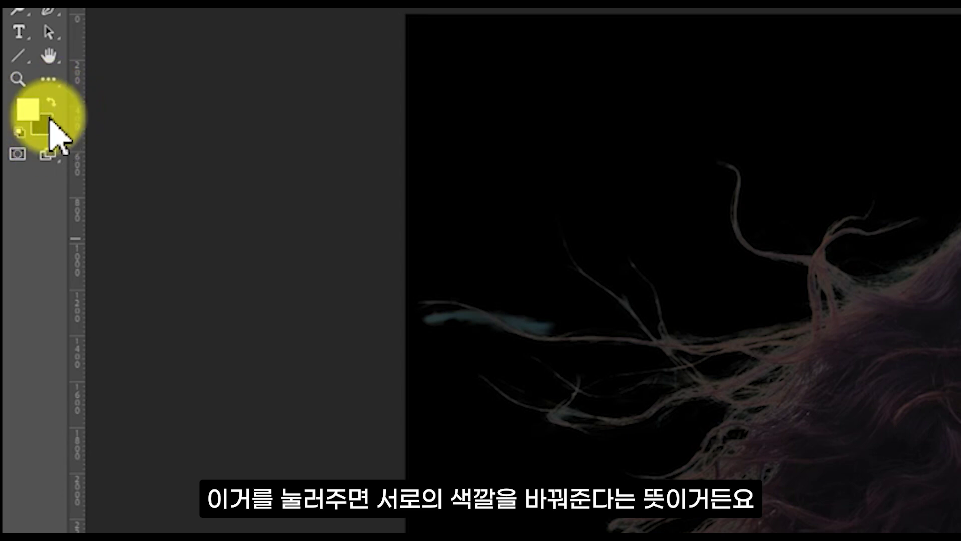
Paint black on Layer 1 copy's mask at 20% brush opacity over the flyaway strands and outer hair edges.
left_click(19, 131)
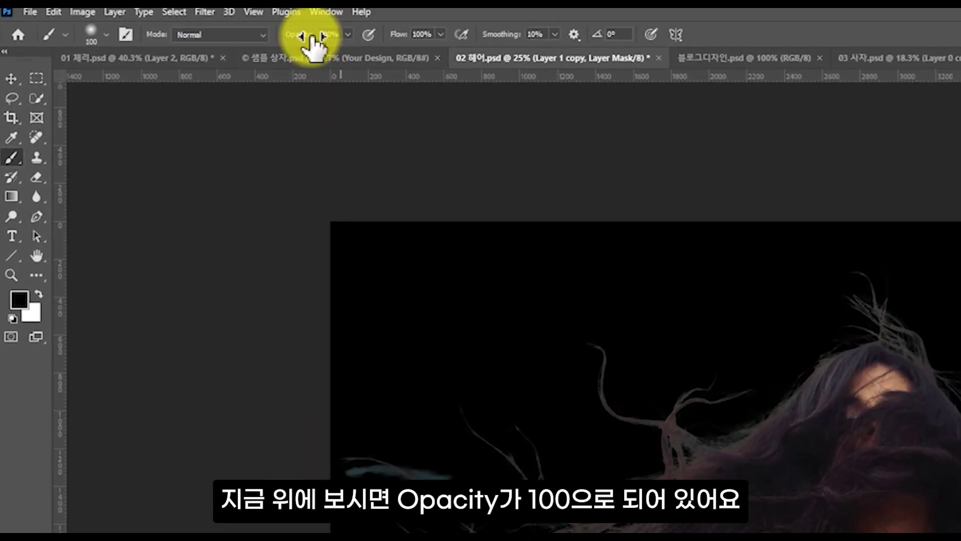
left_click(340, 35)
type("20")
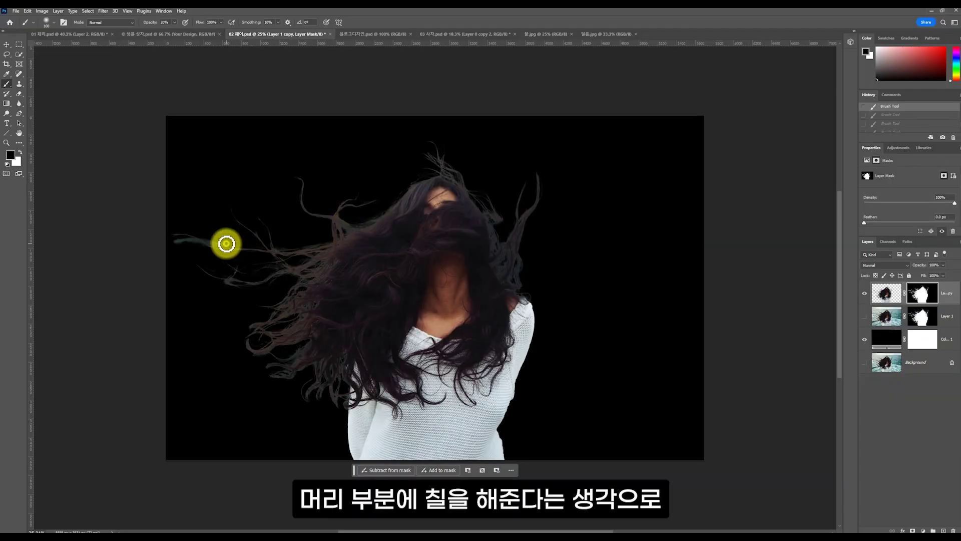
mouse_move(215, 247)
left_mouse_down()
mouse_move(164, 239)
mouse_move(227, 248)
mouse_move(201, 238)
mouse_move(194, 250)
mouse_move(168, 238)
mouse_move(260, 239)
mouse_move(285, 252)
mouse_move(265, 255)
mouse_move(268, 278)
mouse_move(238, 283)
mouse_move(231, 264)
mouse_move(224, 283)
mouse_move(218, 277)
mouse_move(319, 280)
mouse_move(334, 262)
mouse_move(299, 264)
mouse_move(324, 273)
mouse_move(297, 279)
mouse_move(324, 283)
mouse_move(261, 305)
mouse_move(305, 298)
mouse_move(278, 308)
mouse_move(301, 309)
mouse_move(274, 318)
mouse_move(247, 362)
mouse_move(298, 340)
mouse_move(267, 349)
mouse_move(317, 303)
mouse_move(299, 327)
mouse_move(299, 369)
mouse_move(310, 337)
mouse_move(288, 348)
mouse_move(313, 331)
mouse_move(274, 348)
mouse_move(282, 365)
mouse_move(305, 347)
mouse_move(269, 361)
mouse_move(292, 361)
mouse_move(247, 354)
mouse_move(306, 347)
mouse_move(278, 361)
mouse_move(299, 359)
mouse_move(280, 369)
mouse_move(286, 377)
mouse_move(260, 365)
mouse_move(270, 377)
mouse_move(315, 361)
mouse_move(333, 377)
mouse_move(339, 365)
mouse_move(332, 399)
mouse_move(512, 264)
mouse_move(491, 220)
mouse_move(399, 201)
mouse_move(374, 217)
left_mouse_up()
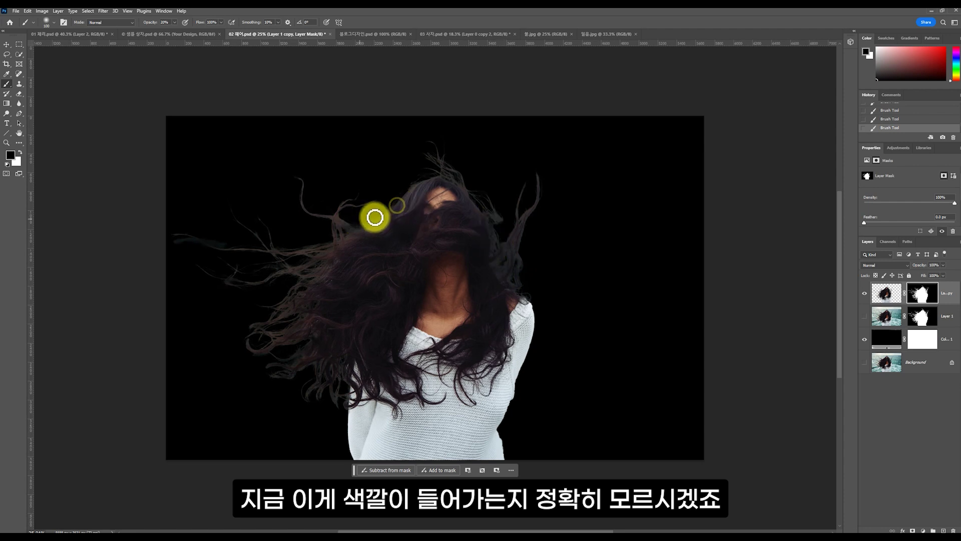
mouse_move(458, 437)
left_mouse_down()
mouse_move(449, 416)
mouse_move(473, 428)
mouse_move(443, 436)
mouse_move(459, 422)
mouse_move(459, 449)
mouse_move(473, 441)
mouse_move(459, 446)
mouse_move(466, 422)
mouse_move(446, 416)
mouse_move(479, 450)
left_mouse_up()
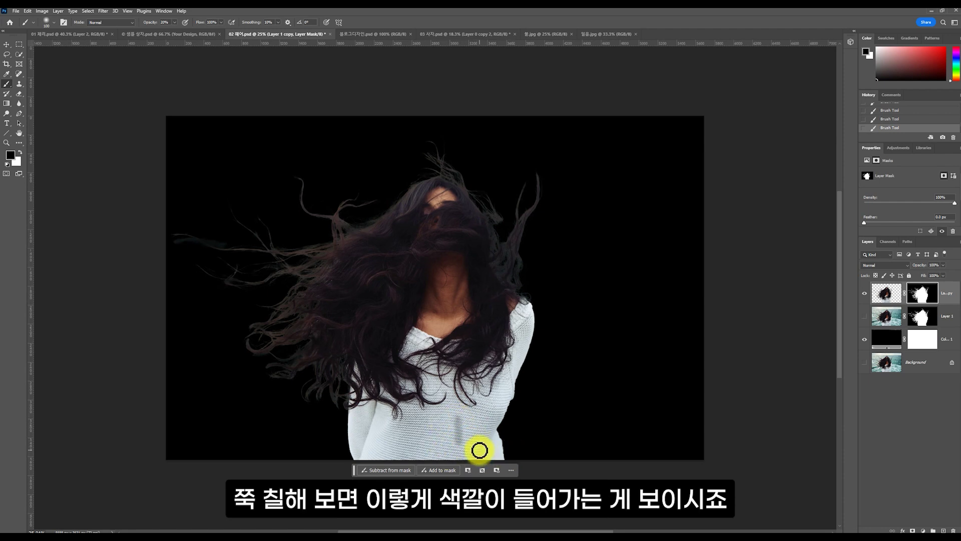
key("ctrl+z")
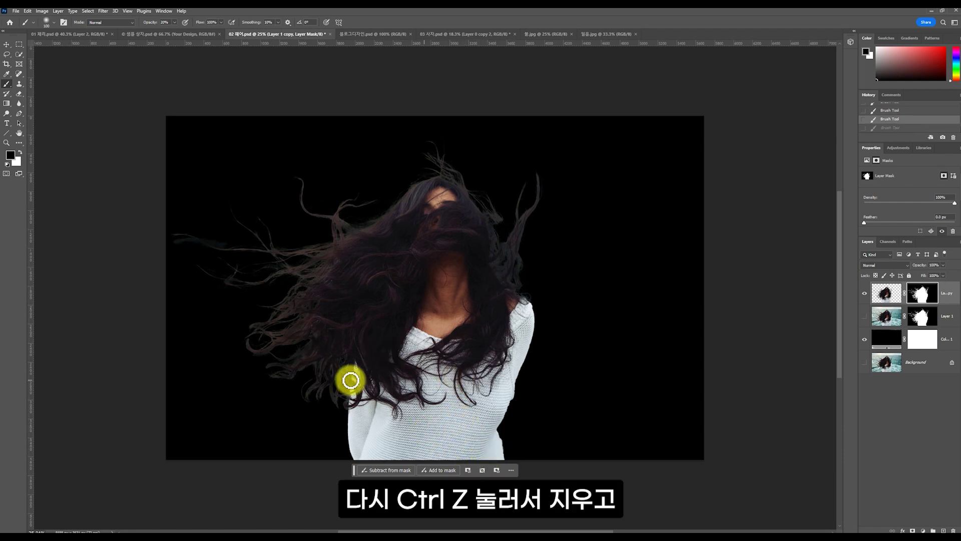
mouse_move(311, 361)
left_mouse_down()
mouse_move(238, 357)
mouse_move(247, 334)
mouse_move(229, 257)
mouse_move(191, 233)
mouse_move(225, 241)
left_mouse_up()
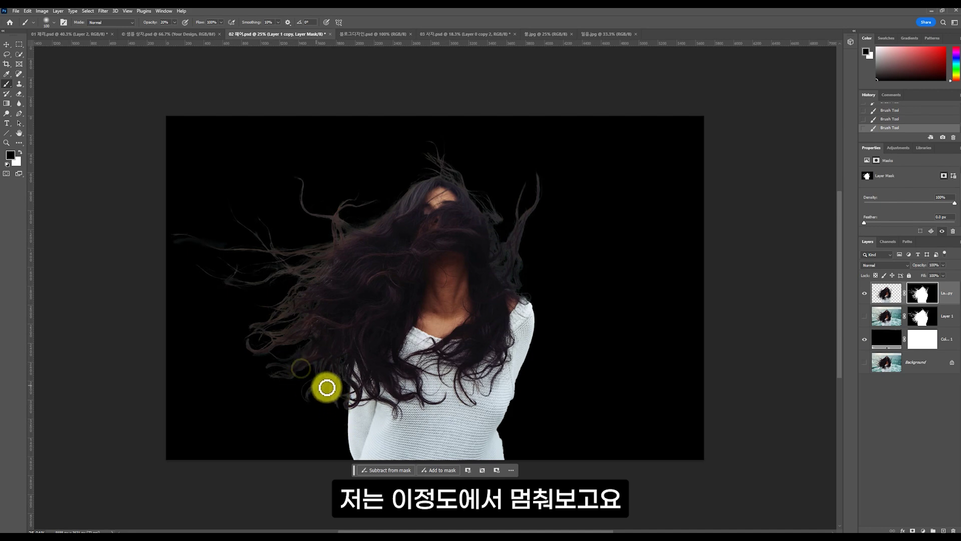
Compare the cleaned-up hair with the earlier Layer 1 cutout by toggling the visibility of both layers and the black fill.
left_click(865, 339)
left_click(864, 293)
left_click(865, 294)
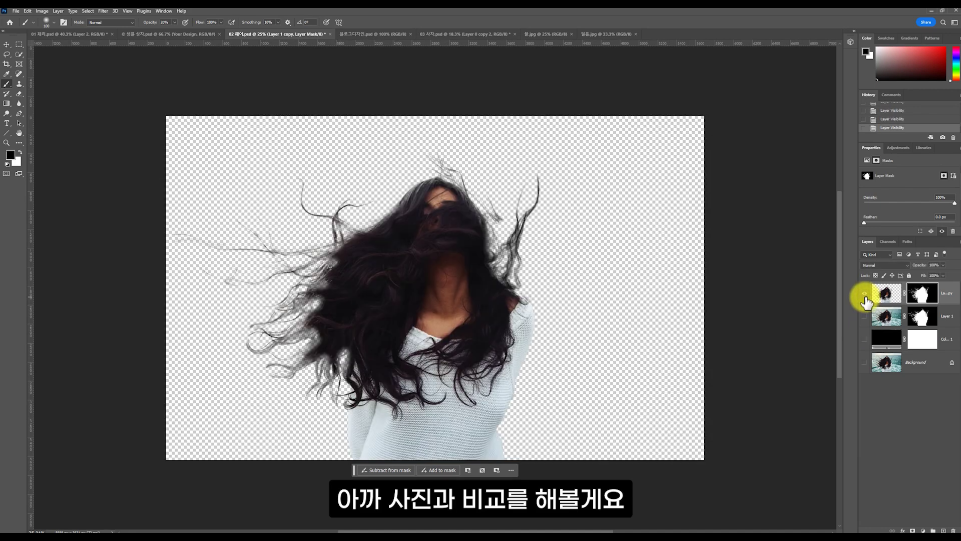
left_click(865, 316)
left_click(865, 339)
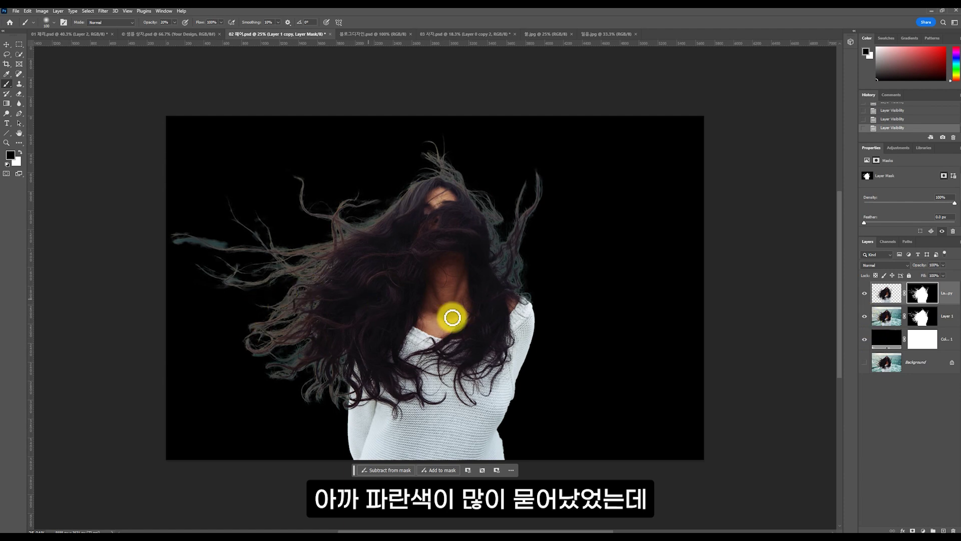
left_click(865, 316)
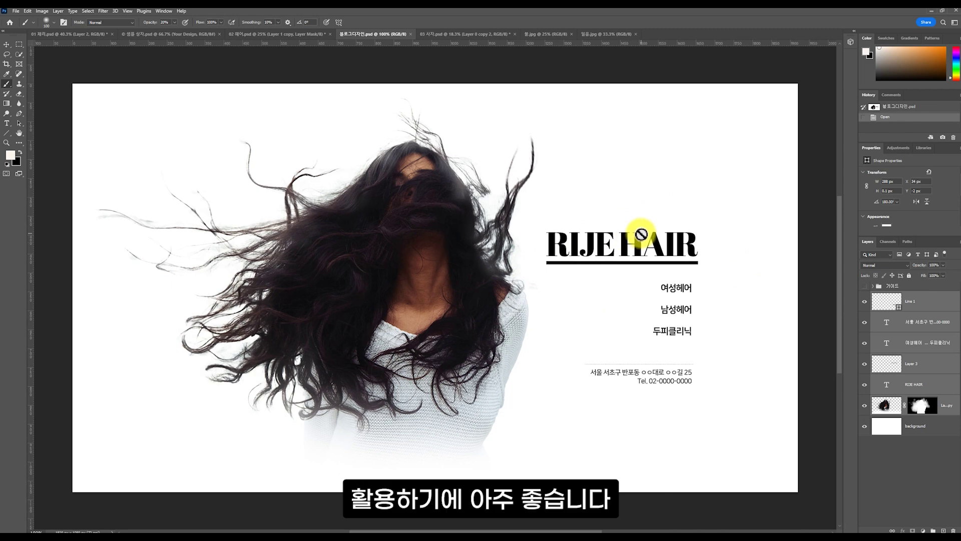
Switch to the 03 사자.psd lion composite and show only Layer 0 with the original photo.
key("ctrl+Tab")
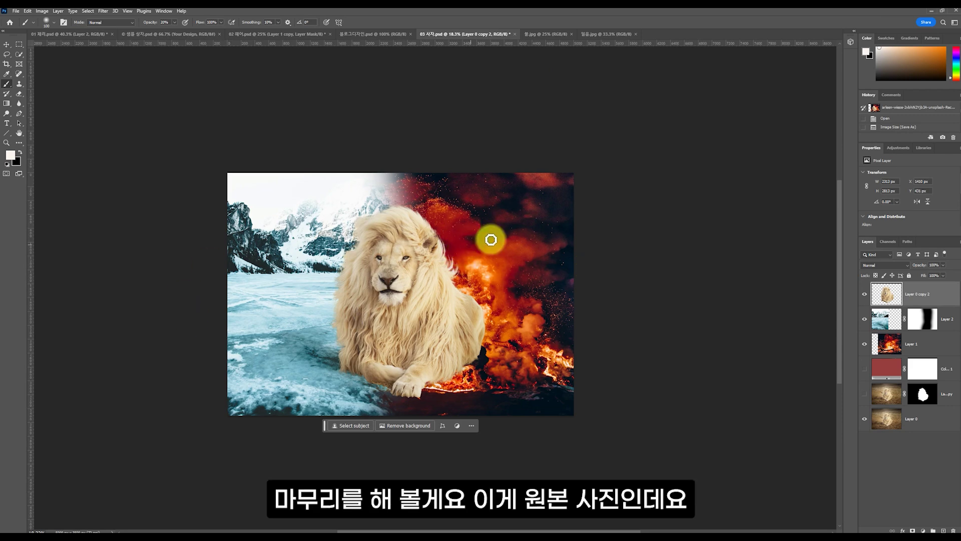
key("ctrl+Tab")
key("ctrl+Tab")
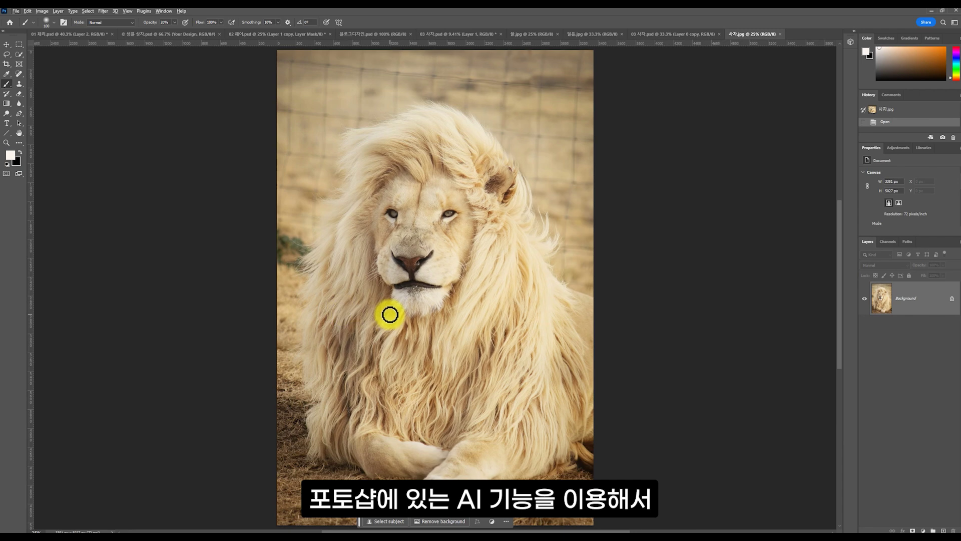
left_click(647, 35)
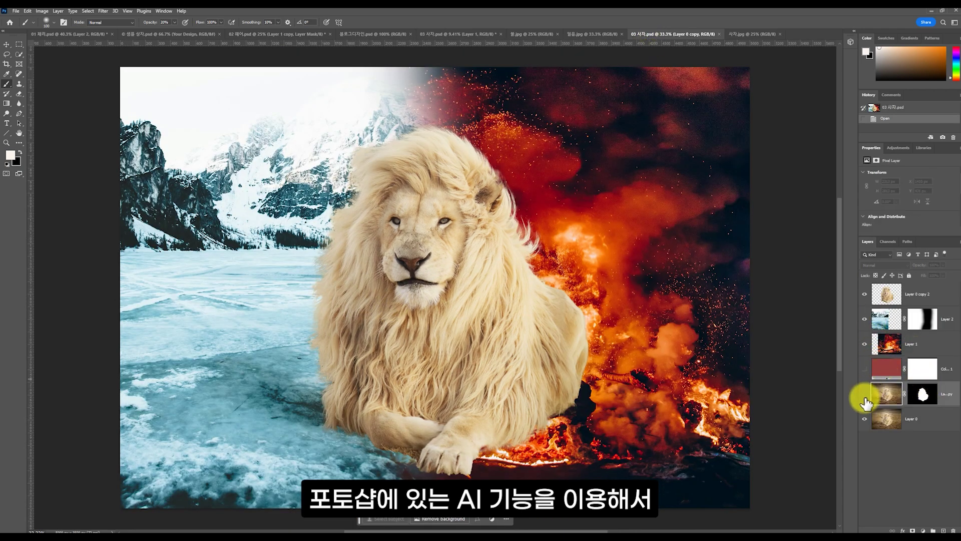
left_click(865, 419, "alt")
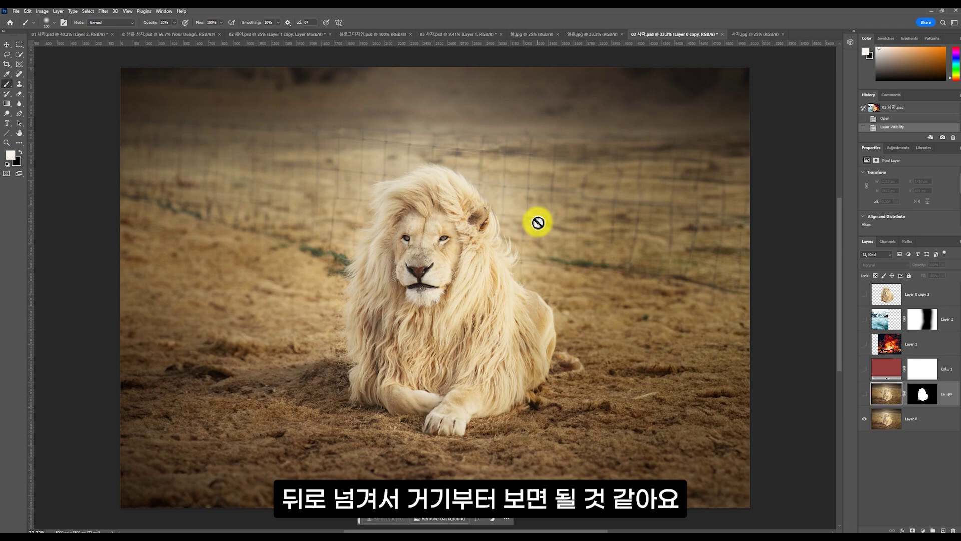
Switch to 사자.jpg and resize the lion image to a width of 1500 pixels, keeping its proportions.
left_click(752, 34)
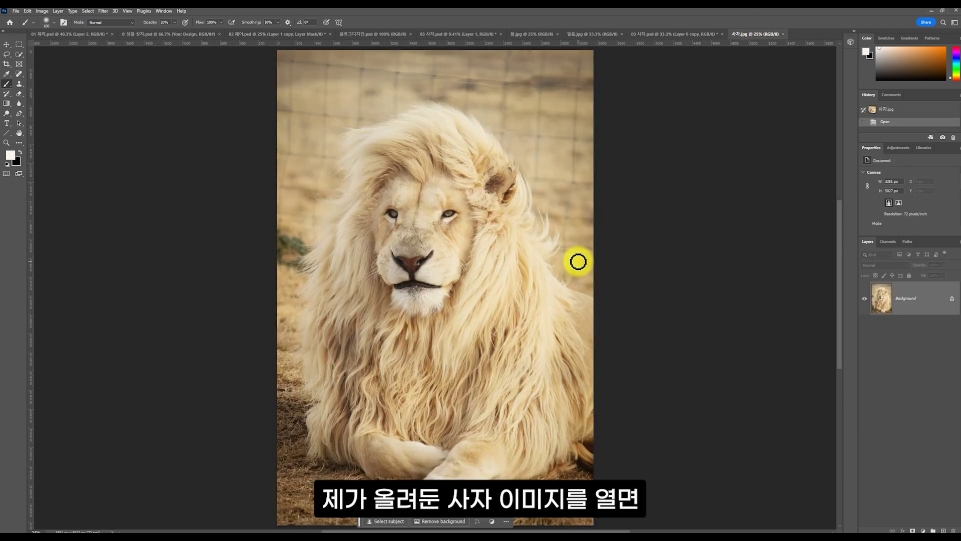
key("ctrl+0")
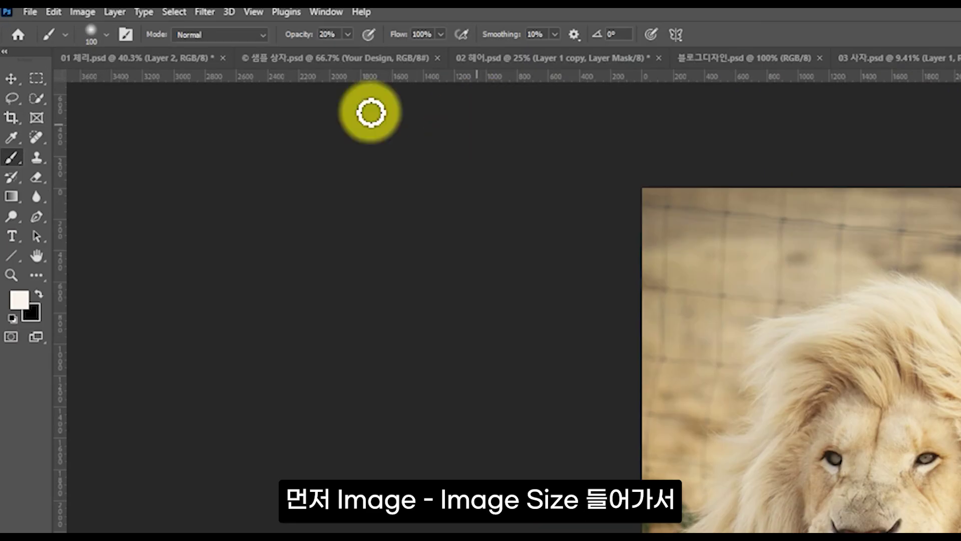
left_click(81, 12)
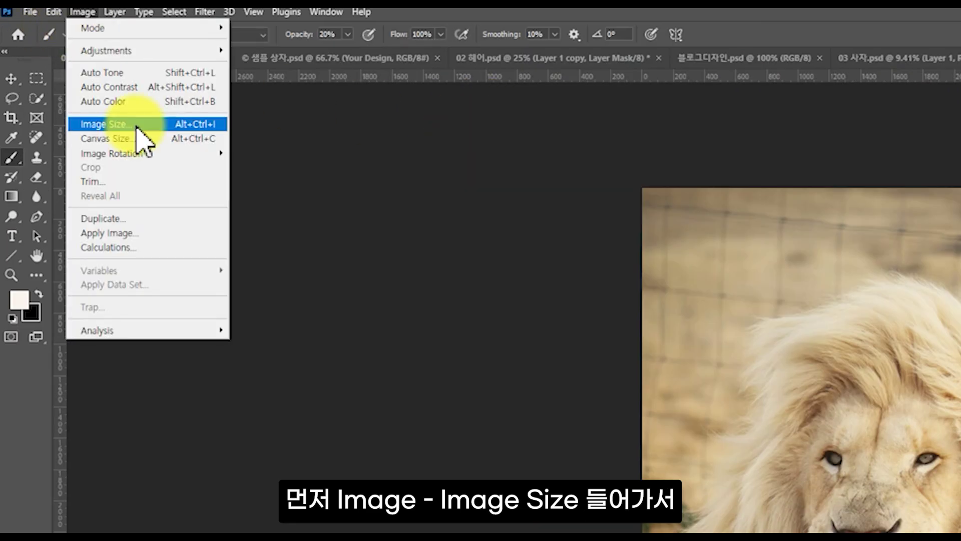
left_click(135, 124)
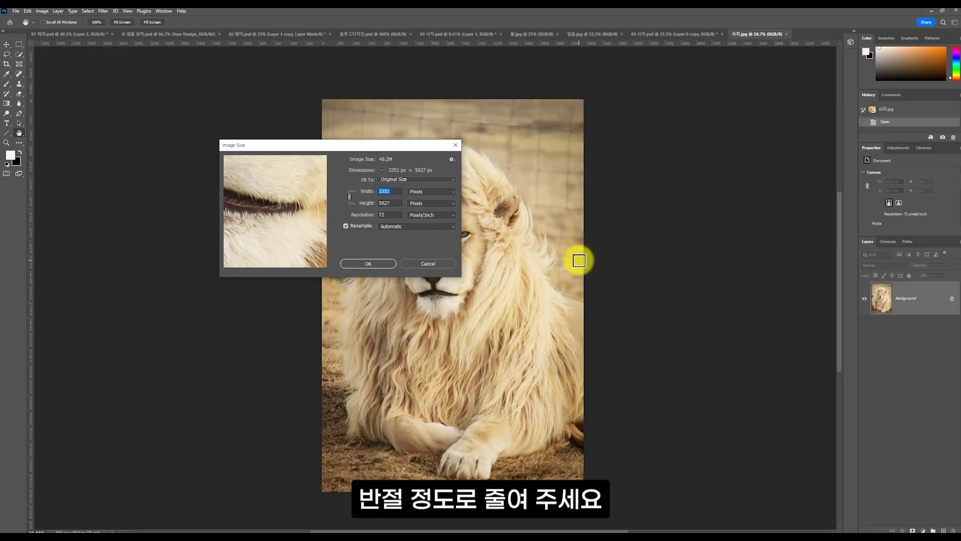
type("1500")
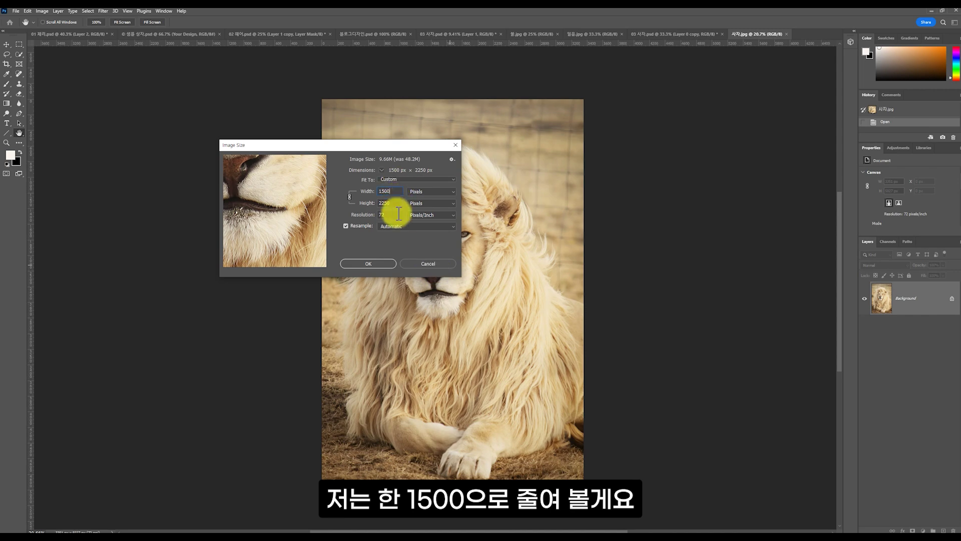
left_click(383, 263)
key("ctrl+plus")
key("ctrl+plus")
key("ctrl+plus")
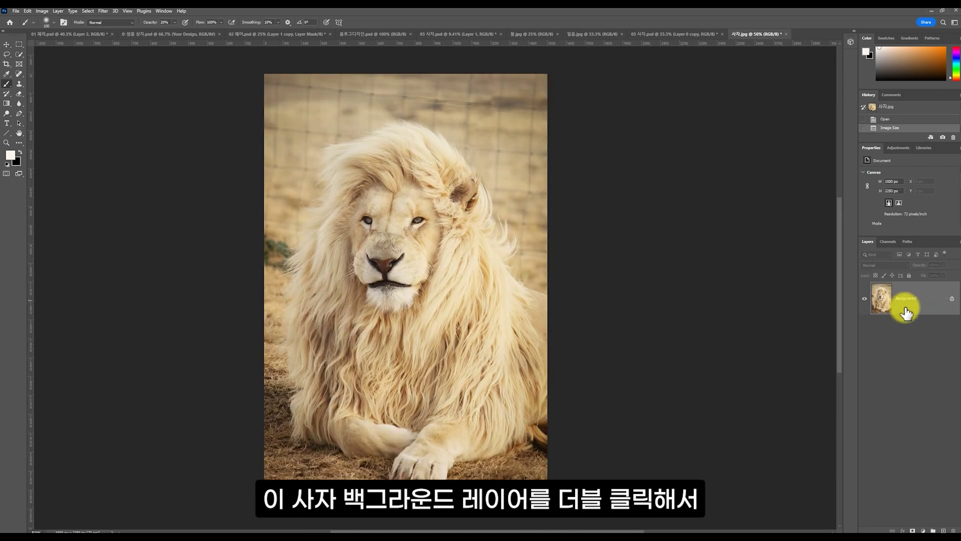
Convert the lion's Background into the regular layer Layer 0, try moving it, and undo the move.
double_click(909, 306)
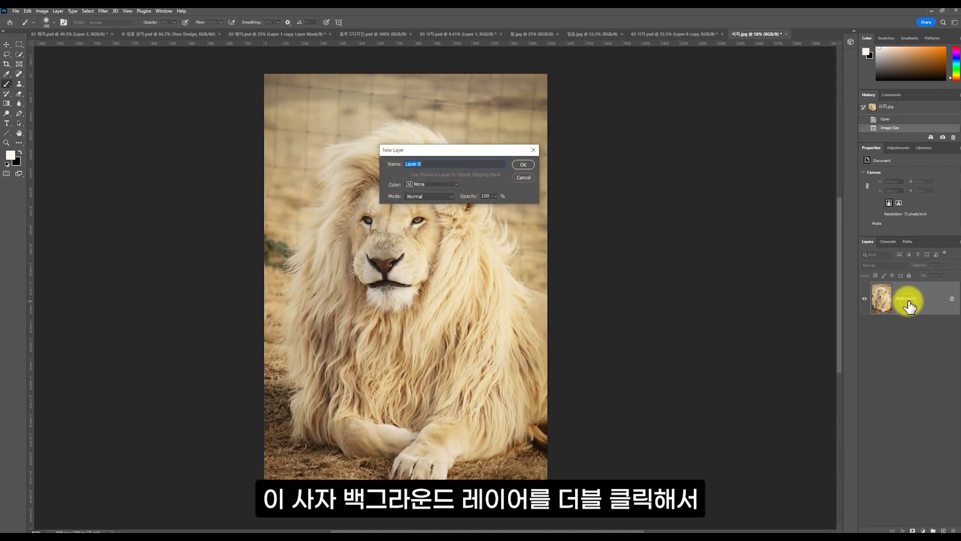
left_click(520, 161)
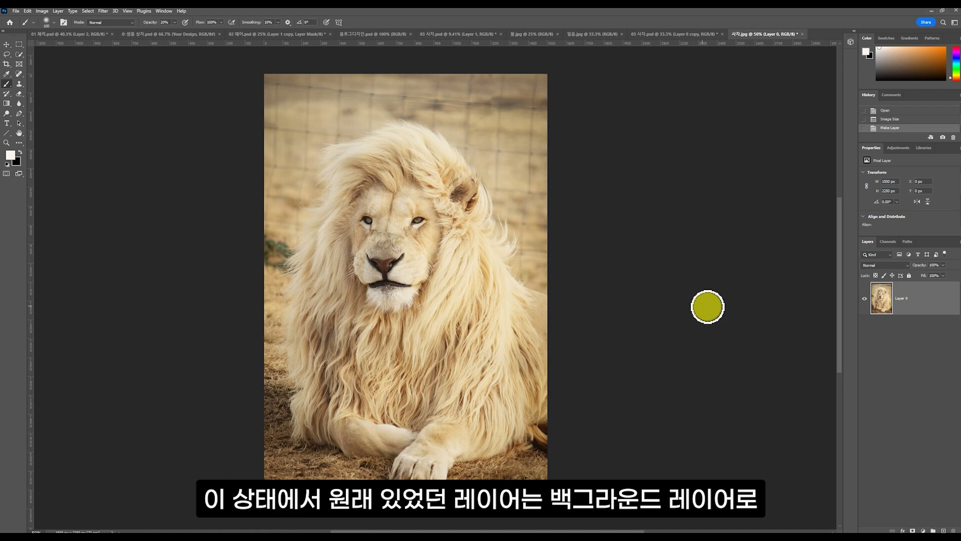
key("v")
mouse_move(427, 243)
left_mouse_down()
mouse_move(461, 200)
mouse_move(442, 224)
mouse_move(451, 220)
left_mouse_up()
key("ctrl+z")
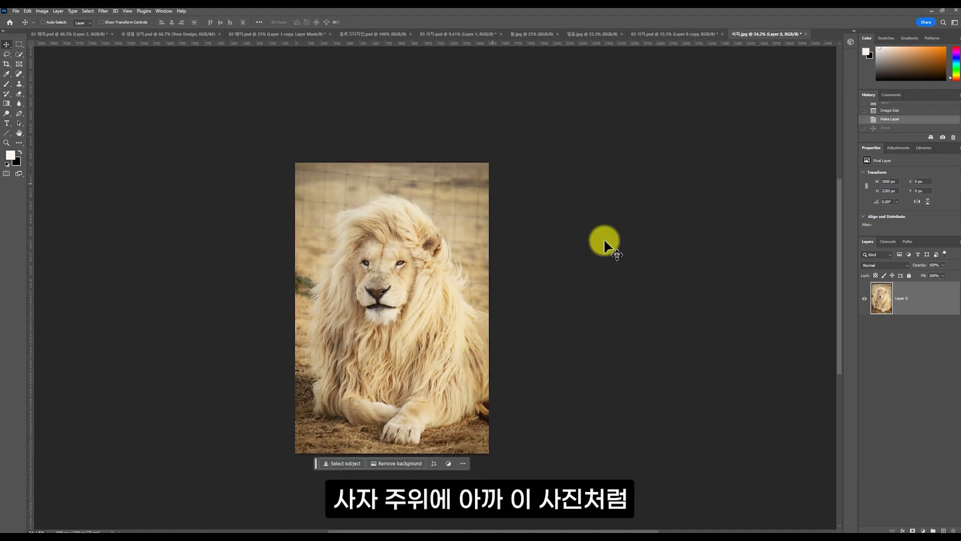
Enlarge the canvas of 사자.jpg to 3500 × 3500 pixels, keeping the centre anchor.
left_click(683, 34)
left_click(774, 33)
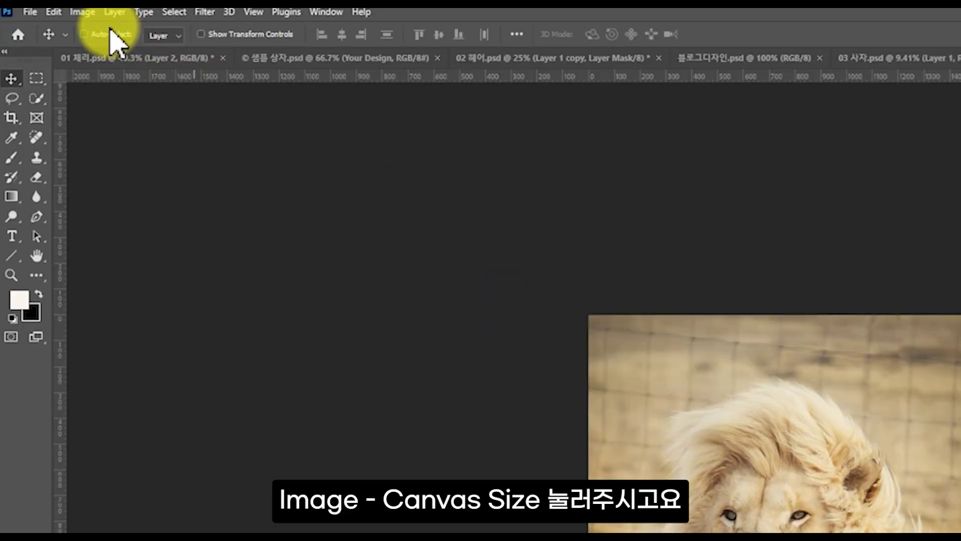
left_click(42, 11)
left_click(150, 137)
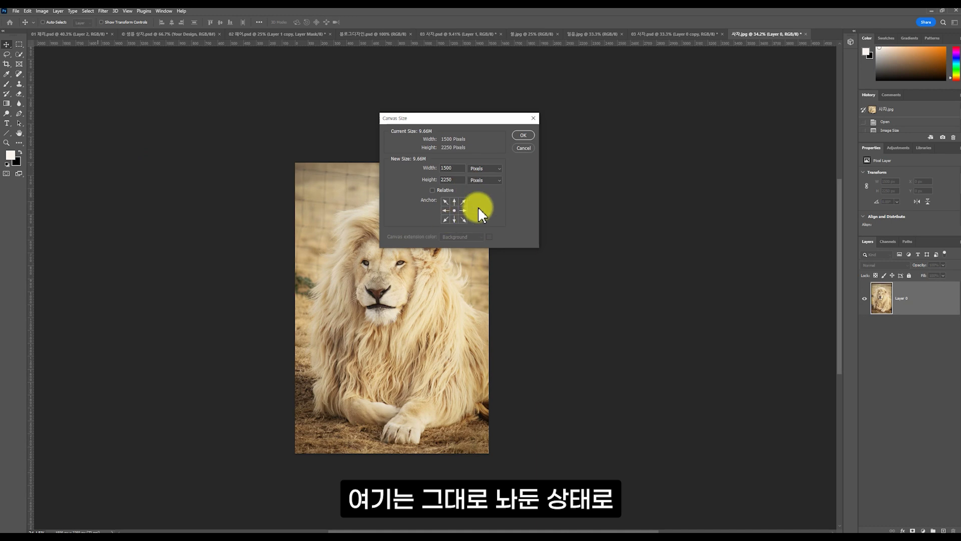
double_click(453, 180)
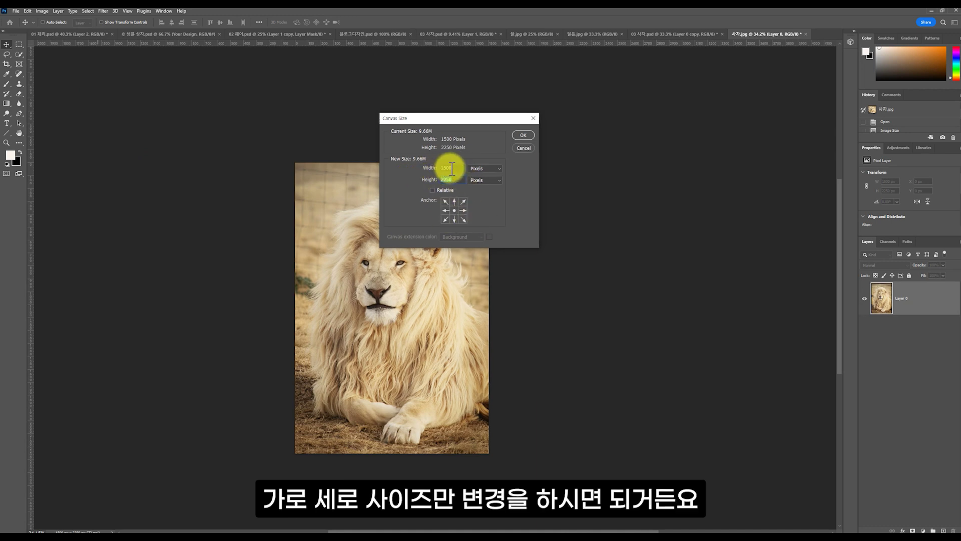
double_click(442, 168)
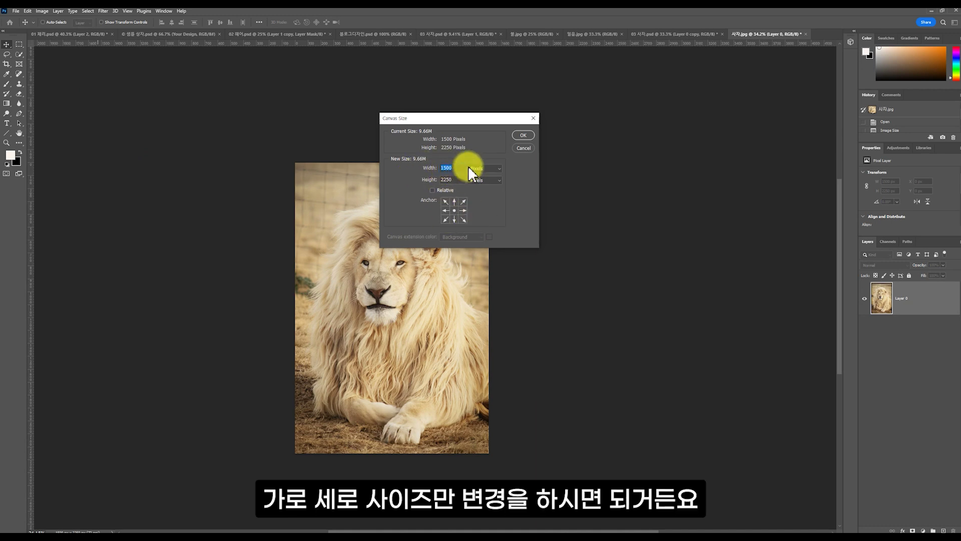
type("3500")
key("Tab")
type("3500")
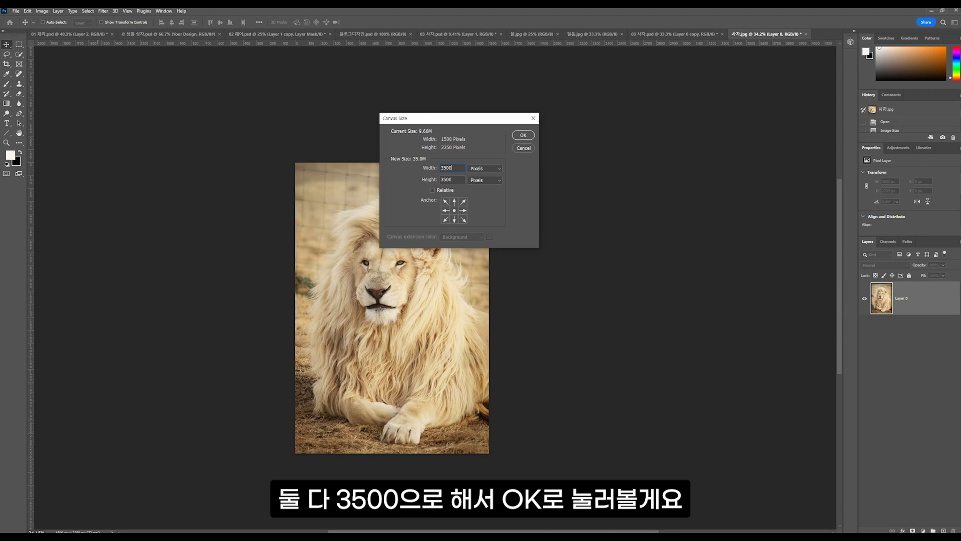
left_click(524, 134)
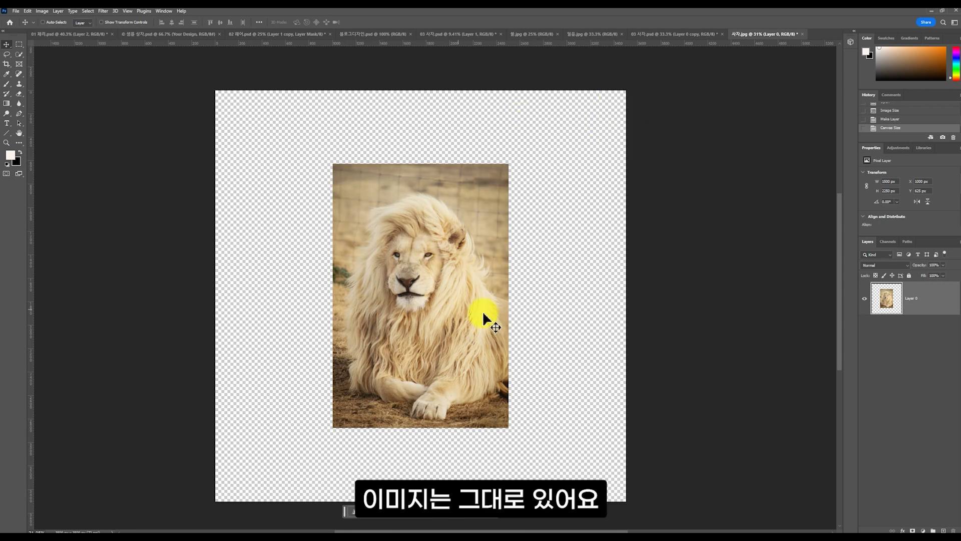
Select a rectangle just inside the lion photo's edges with the Rectangular Marquee tool, and invert the selection to cover the surrounding empty canvas.
left_click(20, 45)
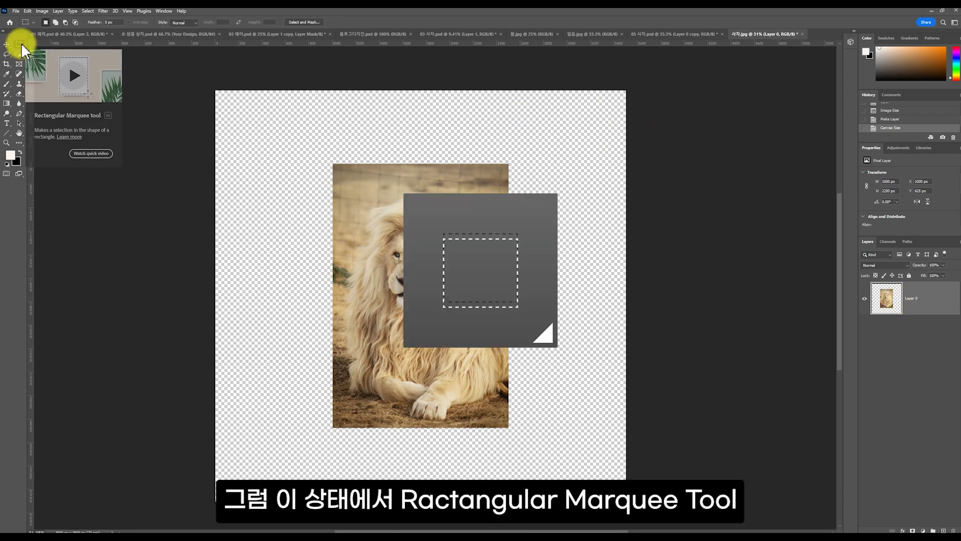
left_click(21, 46)
left_click(20, 45)
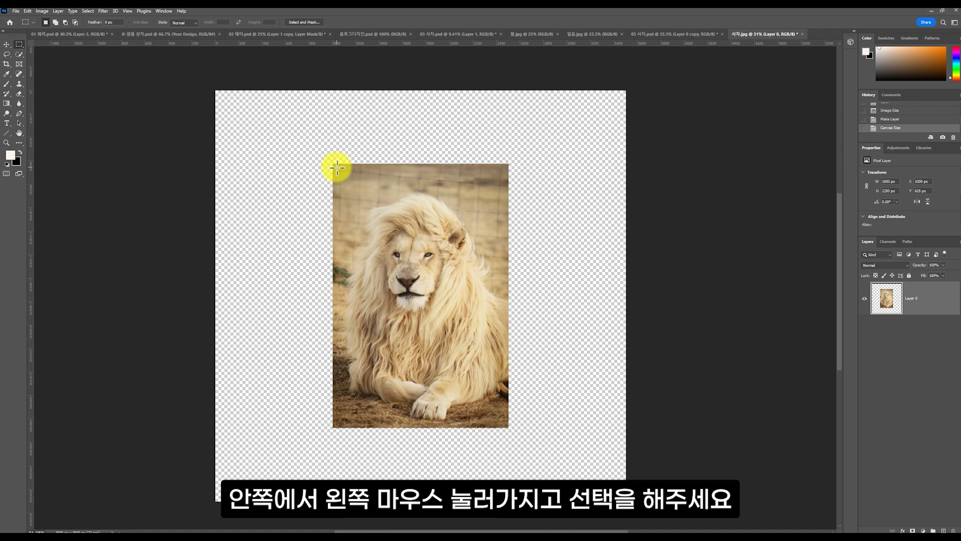
left_click_drag(337, 167, 506, 426)
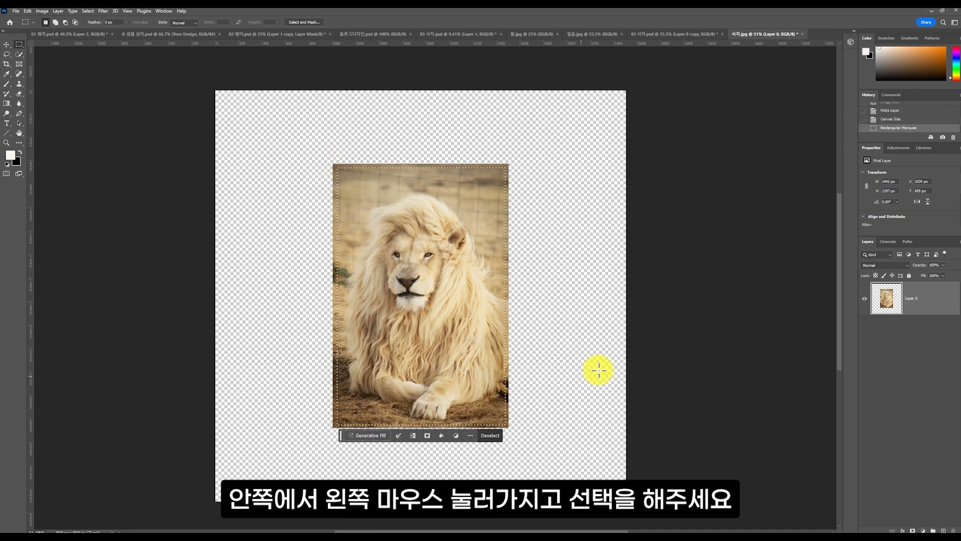
key("ctrl+shift+i")
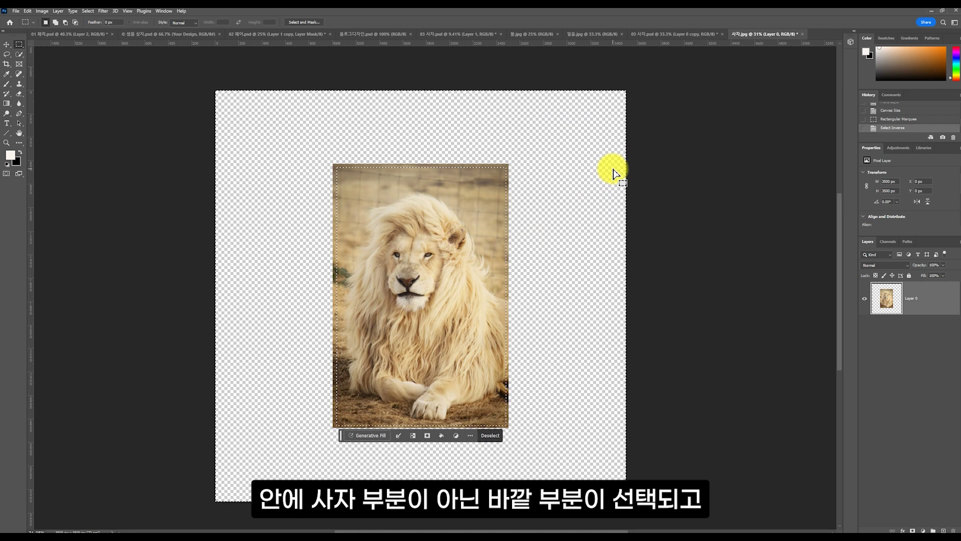
Fill the selected surroundings with Generative Fill using an empty prompt, compare the three variations, and choose the second one.
left_click(382, 440)
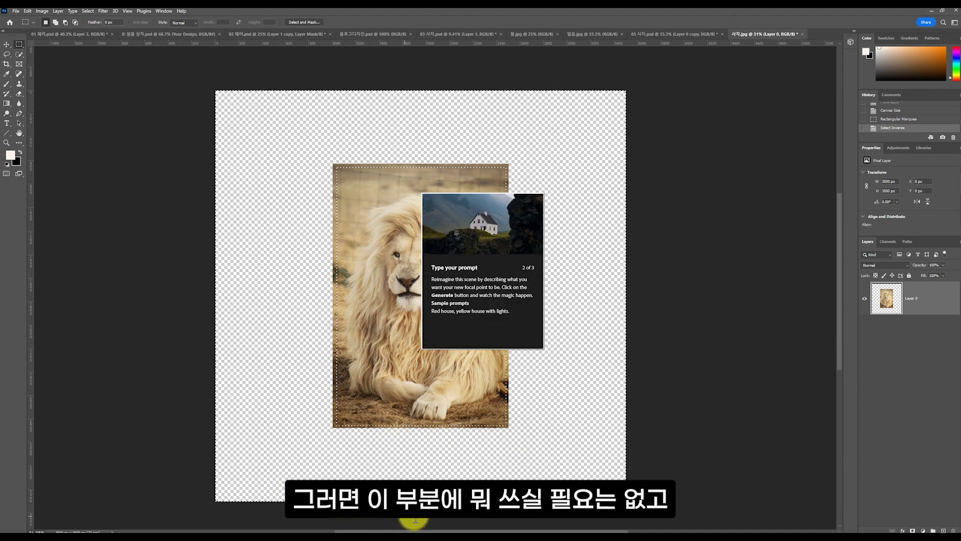
left_click(572, 476)
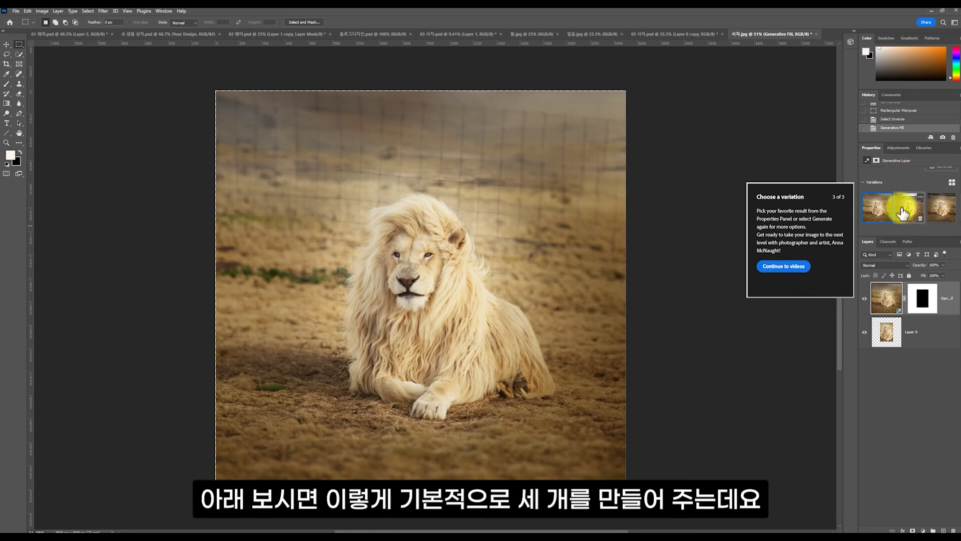
left_click(887, 212)
left_click(918, 209)
left_click(935, 207)
scroll(928, 213, "up", 1)
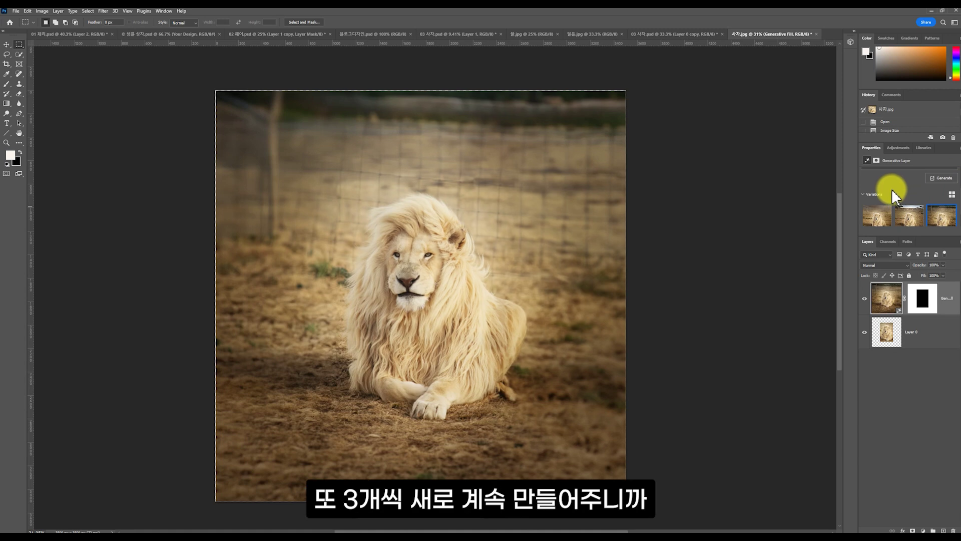
scroll(892, 186, "down", 1)
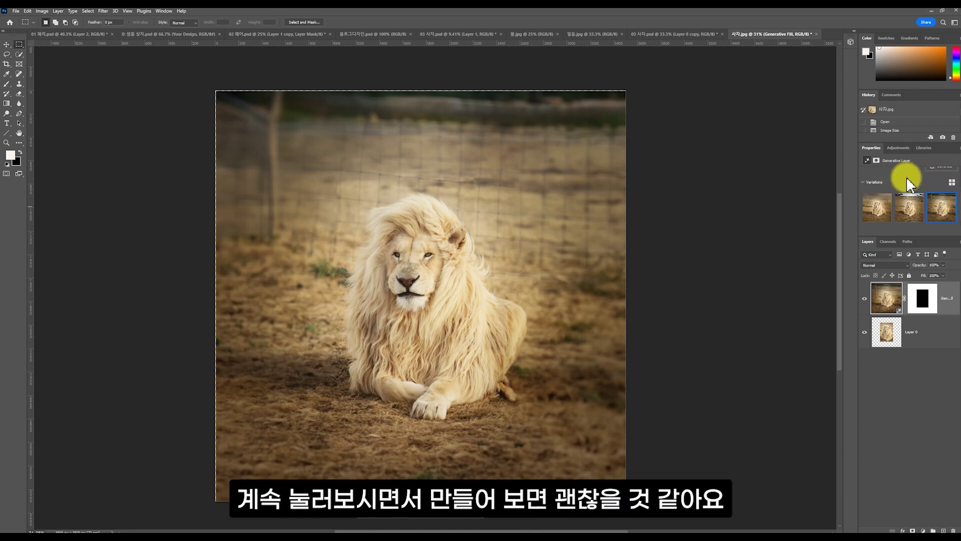
left_click(905, 205)
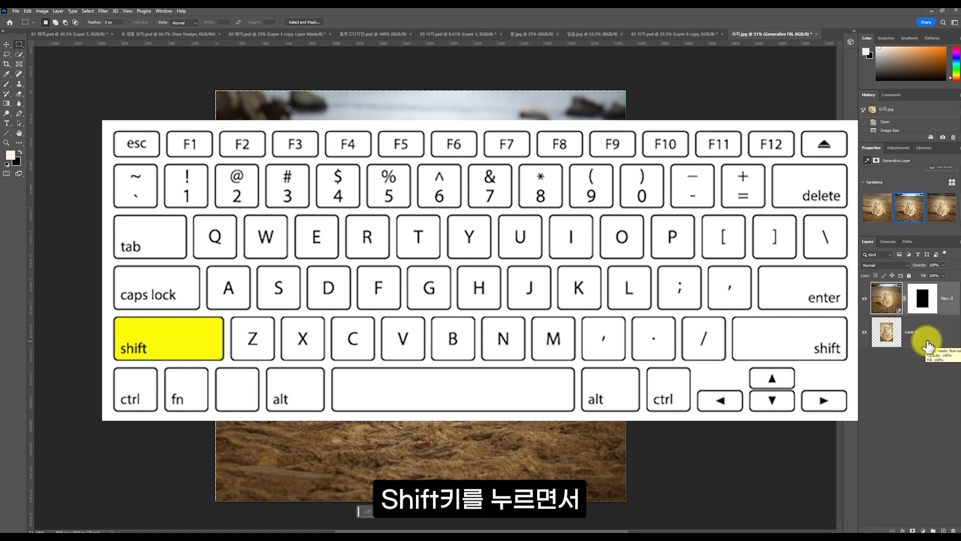
Merge the generative layer with Layer 0, duplicate the merged layer, and hide the lower one.
left_click(930, 336, "shift")
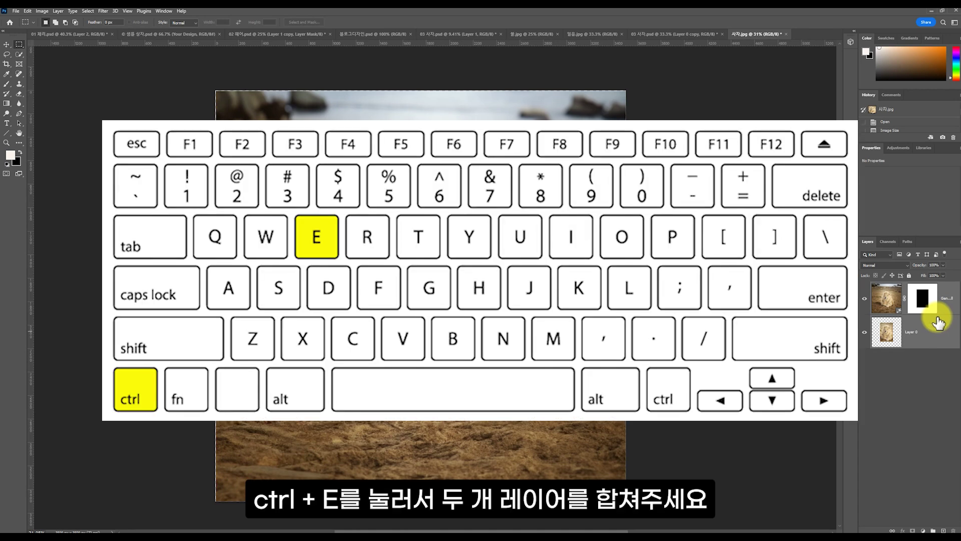
key("ctrl+e")
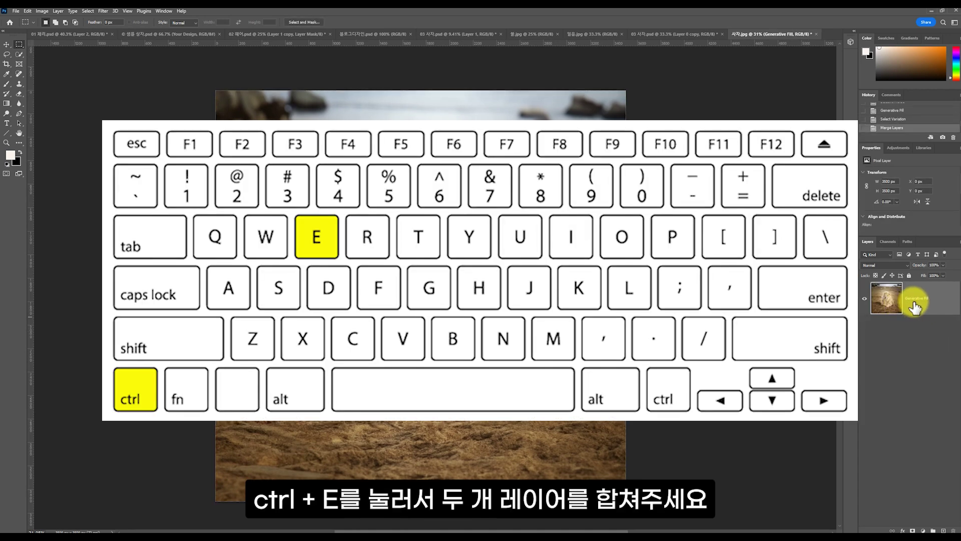
key("ctrl+j")
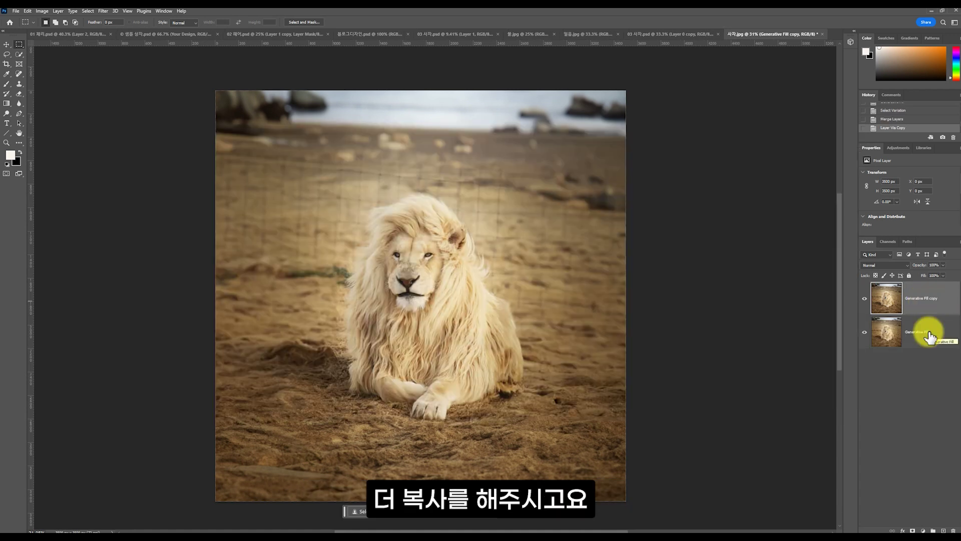
left_click(864, 332)
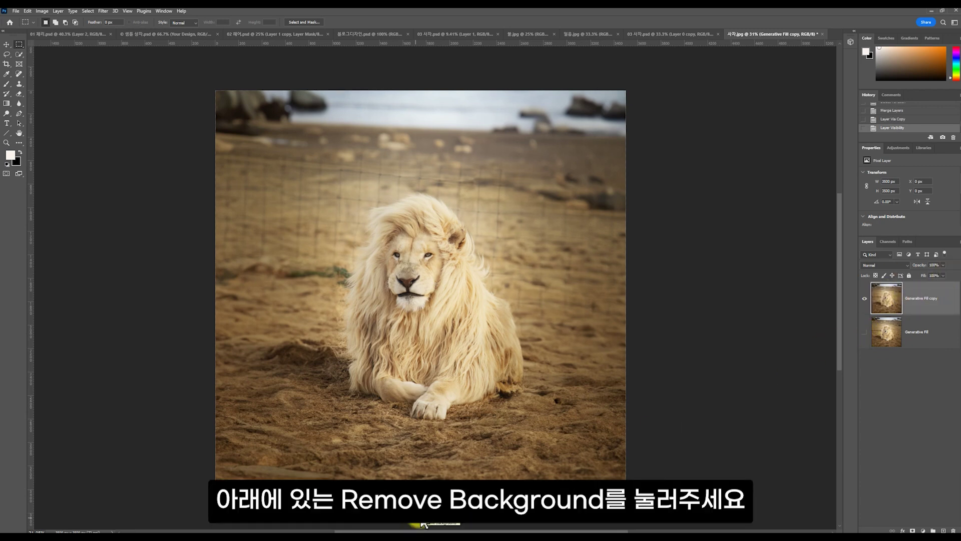
Remove the background from the duplicated lion layer and apply Refine Hair to its mask in Select and Mask.
left_click(425, 524)
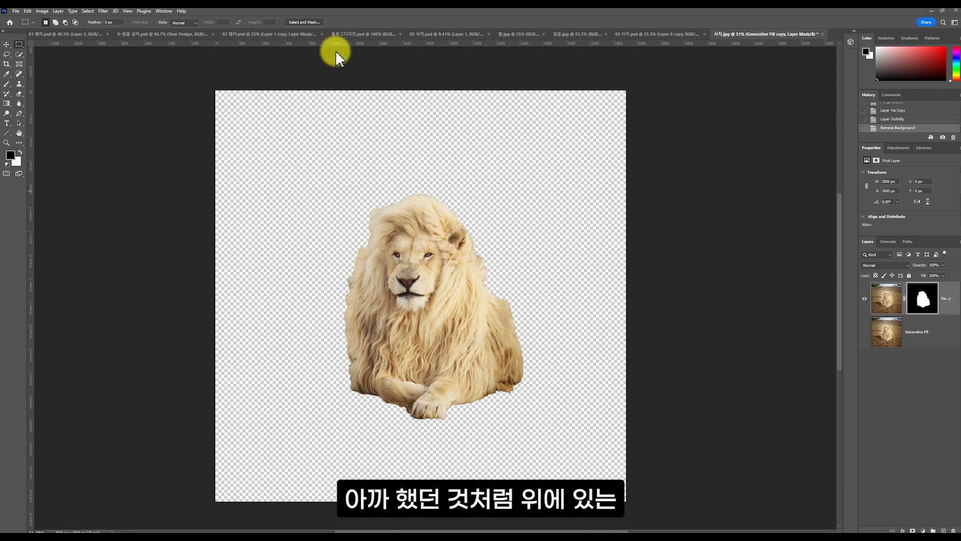
left_click(303, 20)
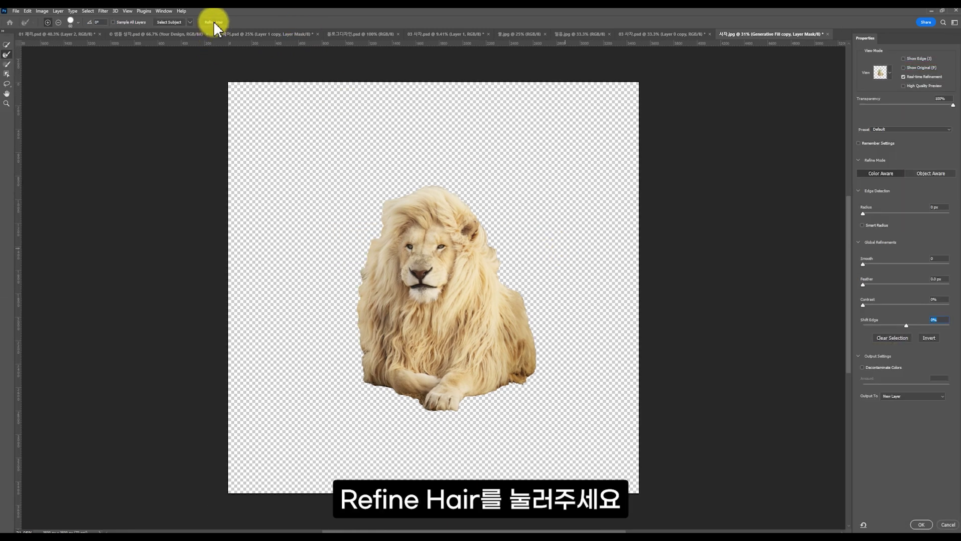
left_click(217, 24)
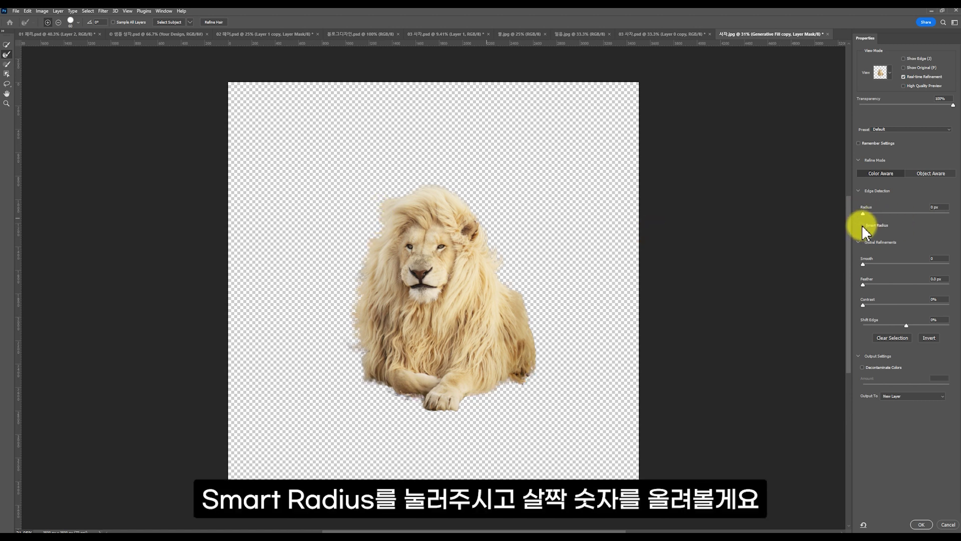
Enable Smart Radius, set Radius 3 px, Smooth 2, Contrast 2% and Shift Edge +1%, and output the lion to a New Layer.
left_click(862, 226)
left_click(944, 206)
key("Up")
key("Up")
key("Up")
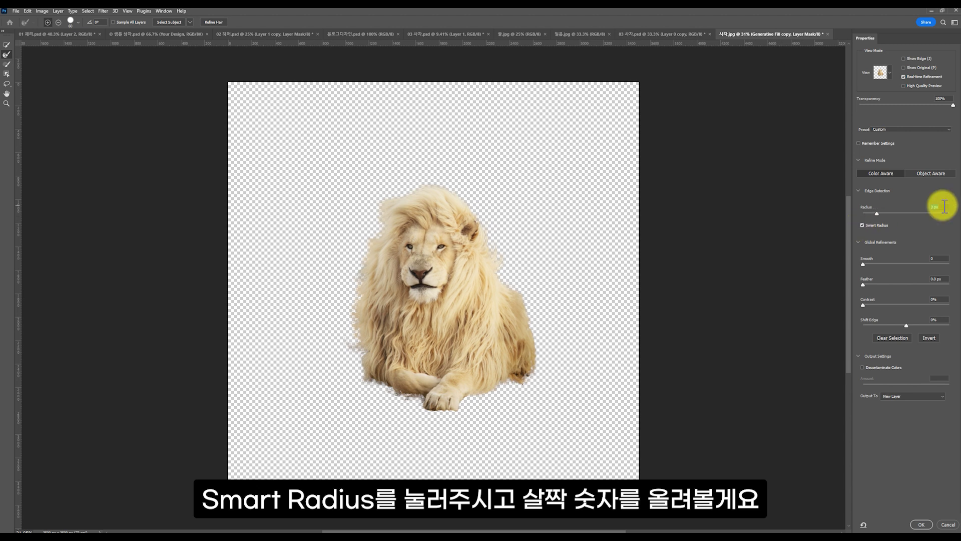
left_click(939, 258)
key("Up")
key("Up")
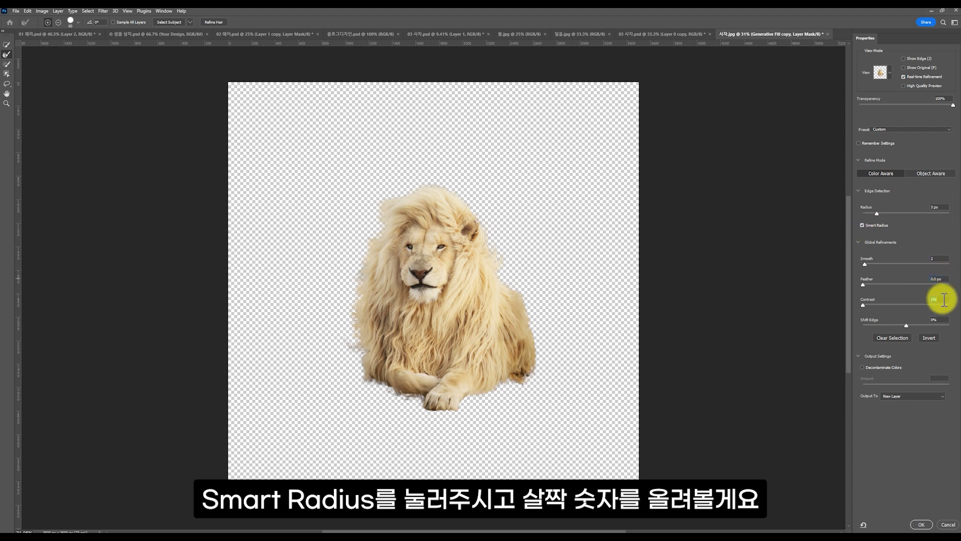
left_click(944, 300)
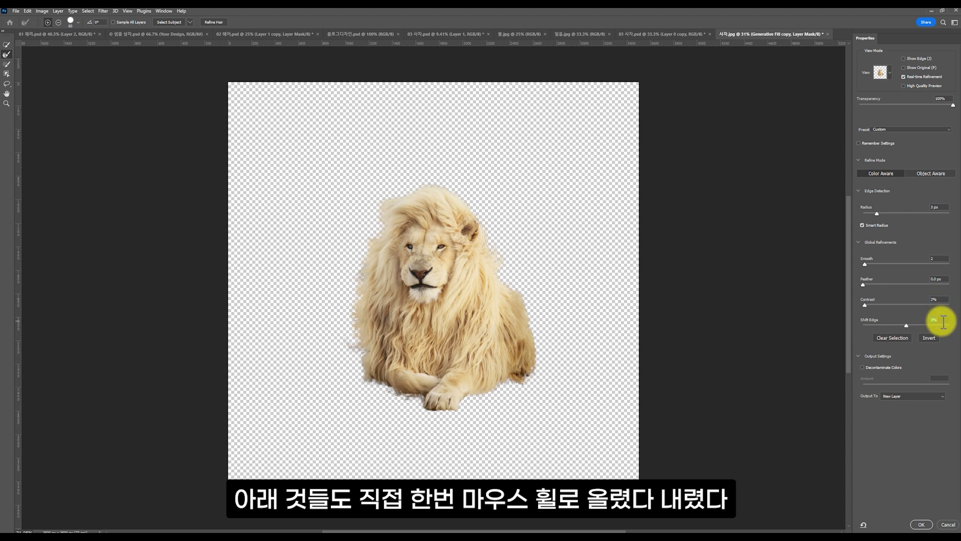
scroll(944, 322, "up", 1)
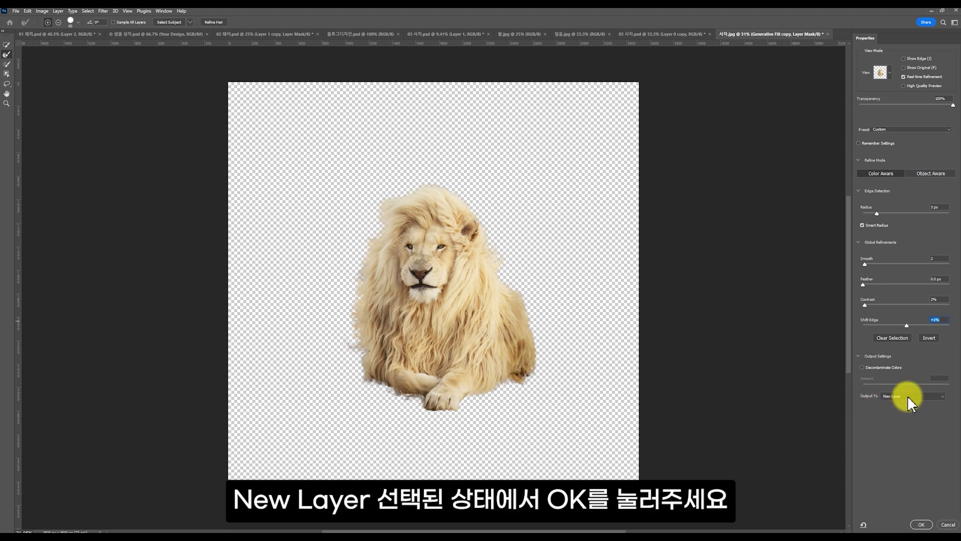
left_click(921, 524)
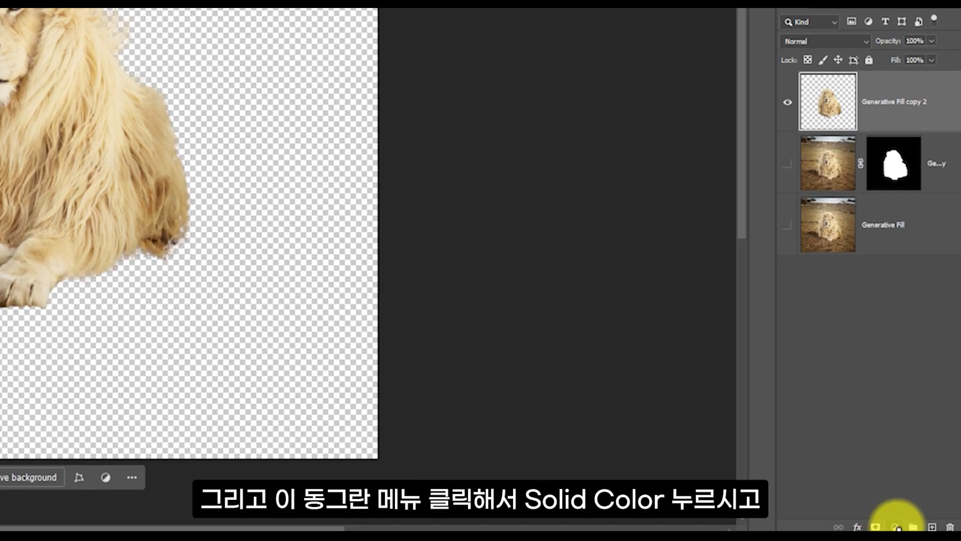
Add a Solid Color fill layer in beige #b8a18a and place it directly below the lion cutout.
left_click(895, 526)
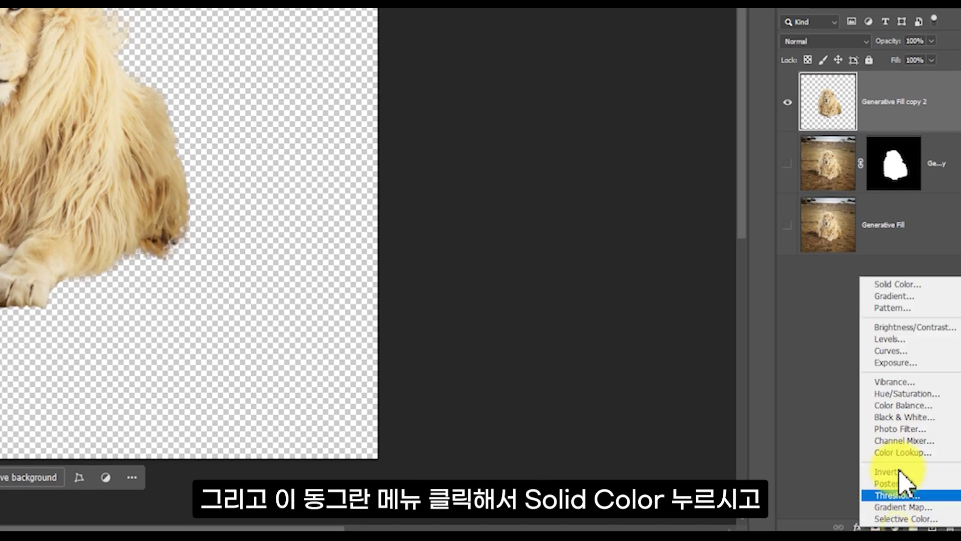
left_click(889, 280)
left_click(253, 39)
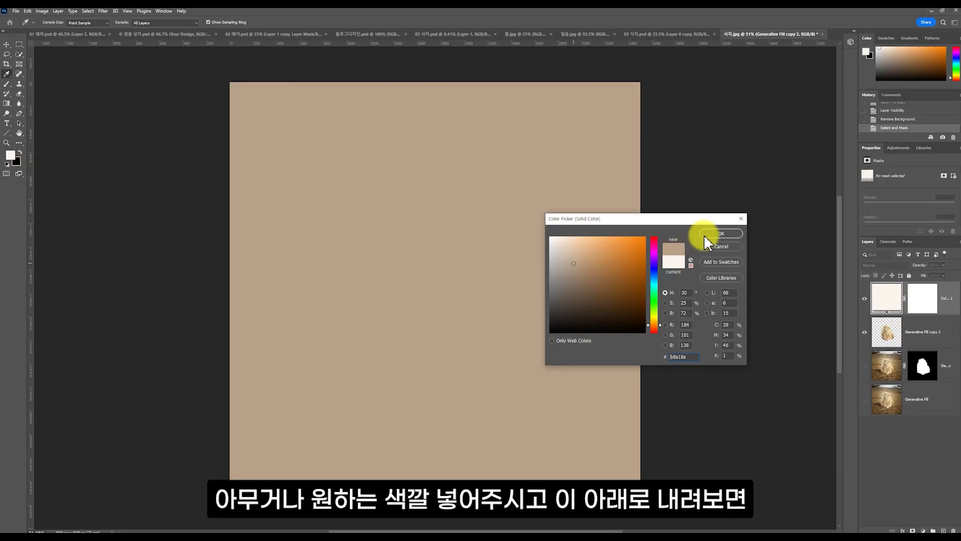
left_click(526, 0)
left_click_drag(947, 297, 945, 348)
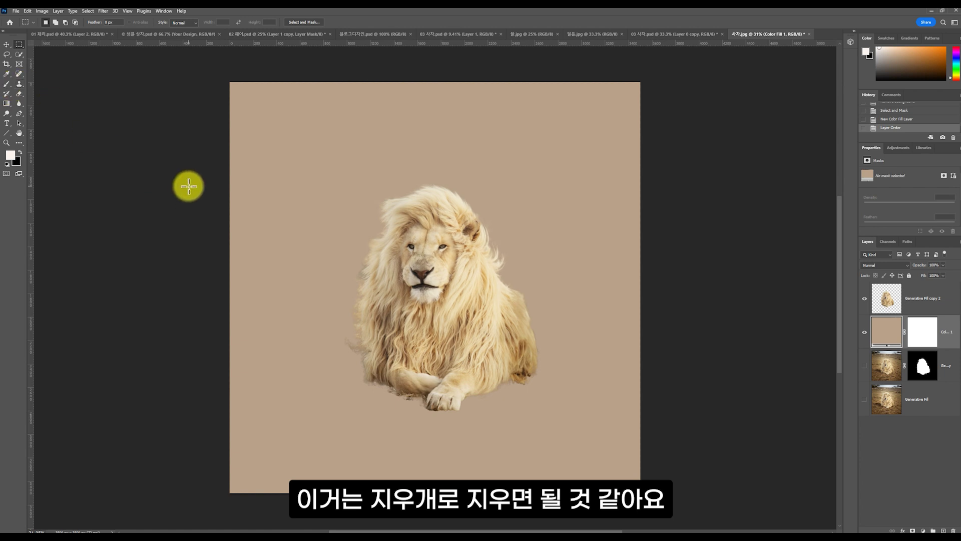
Erase the stray remnants beside the lion's mane on Generative Fill copy 2 with a Soft Round eraser of about 125 px.
left_click(928, 293)
left_click(20, 94)
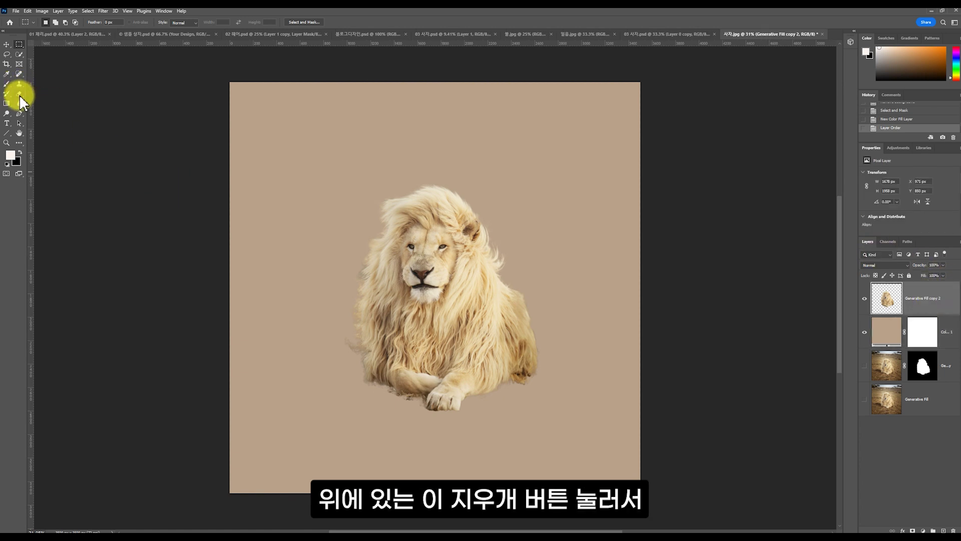
left_click(46, 22)
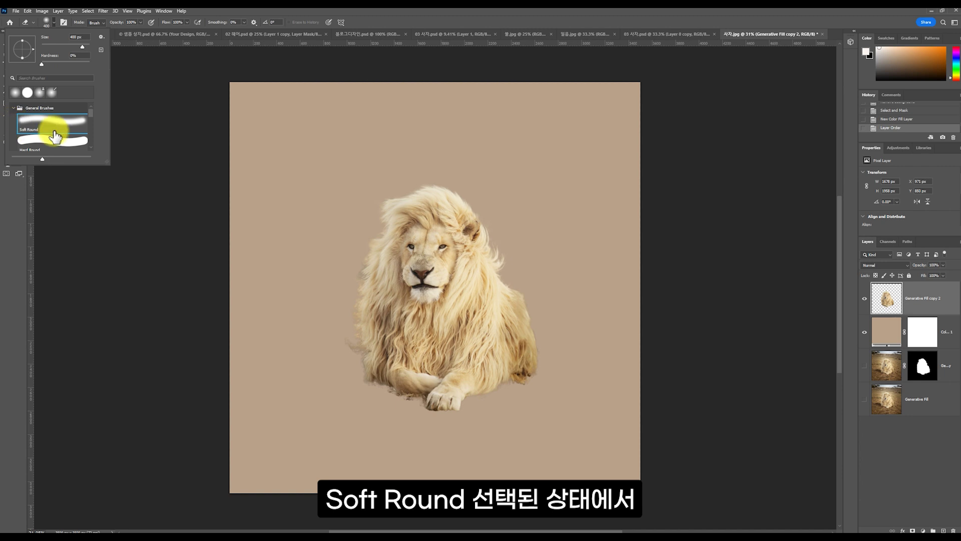
key("Escape")
key("bracketleft")
key("bracketleft")
key("bracketleft")
key("bracketleft")
key("bracketleft")
key("bracketleft")
left_click_drag(326, 337, 351, 350)
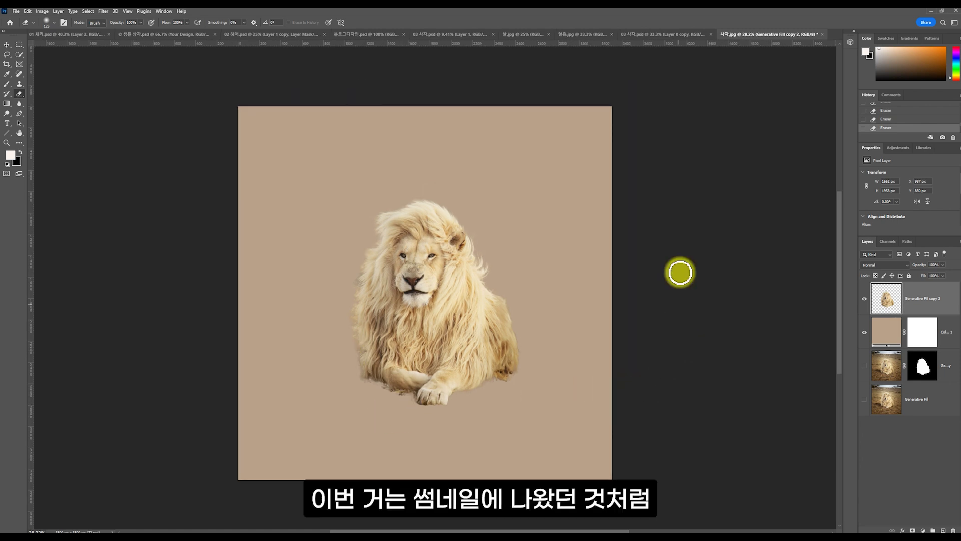
Delete every layer except the lion cutout and copy the fire photo from 불.jpg into 사자.jpg as a new layer.
left_click(663, 35)
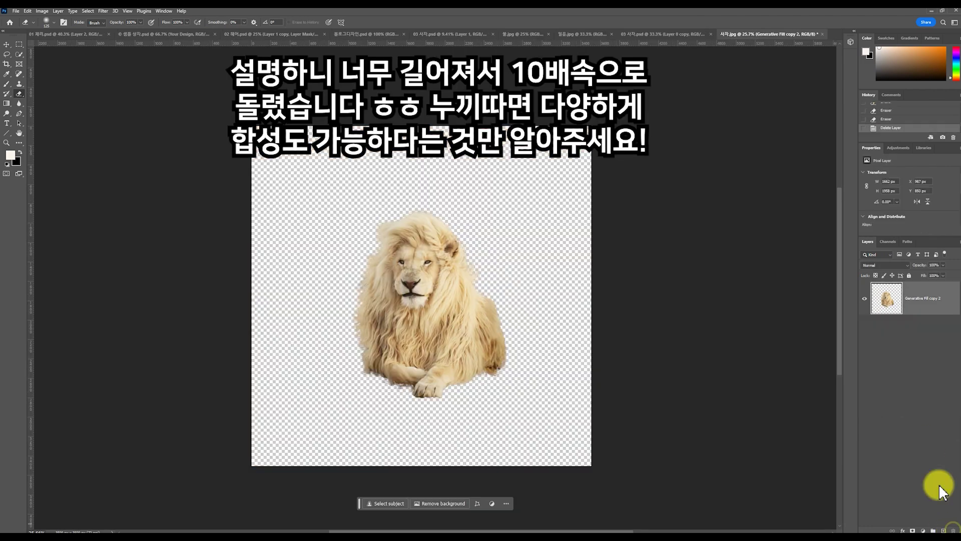
left_click_drag(579, 32, 651, 100)
left_click_drag(928, 296, 351, 250)
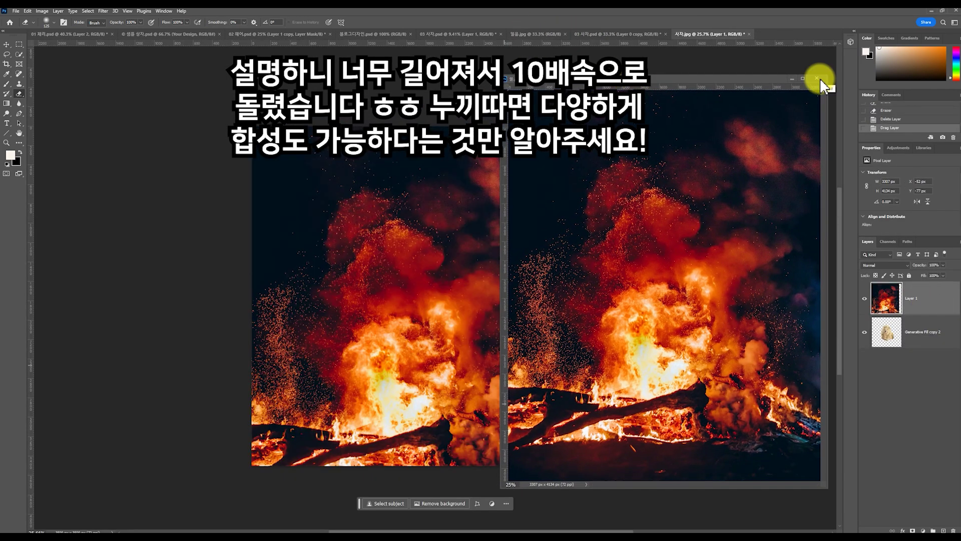
left_click(818, 80)
Widen the canvas of 사자.jpg into a landscape format and position the fire photo over its right part.
left_click_drag(431, 250, 450, 391)
left_click(42, 11)
left_click(60, 76)
key("Return")
left_click(42, 10)
left_click(70, 75)
key("Return")
left_click_drag(506, 380, 522, 317)
Copy the frozen lake photo from 얼음.jpg into 사자.jpg as a new layer and close the source file.
left_click(536, 34)
left_click_drag(535, 34, 751, 150)
left_click_drag(751, 300, 465, 315)
left_click(827, 103)
Transform the ice photo to cover the canvas's left part, and move the lion cutout layer above both backgrounds.
key("ctrl+t")
left_click_drag(380, 320, 382, 230)
key("Return")
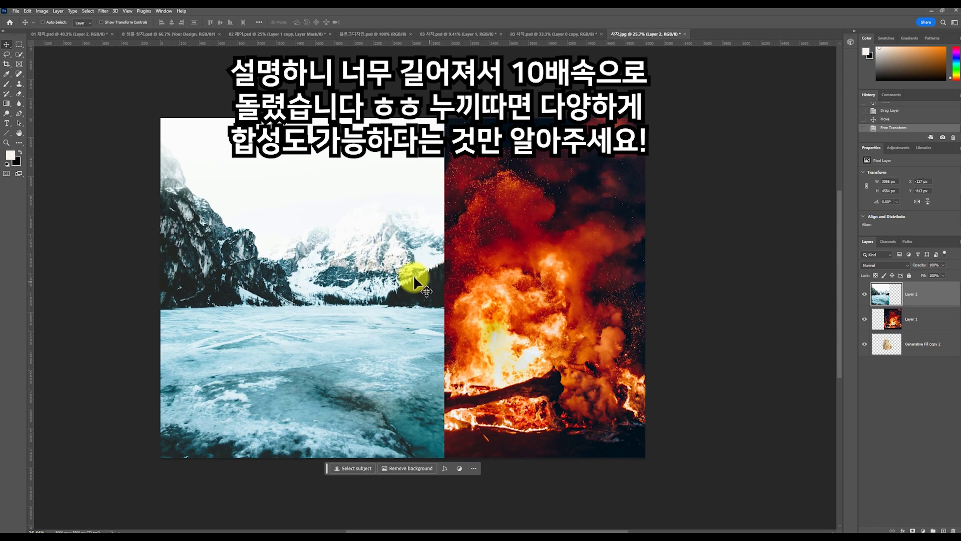
left_click(927, 350)
left_click_drag(926, 351, 926, 291)
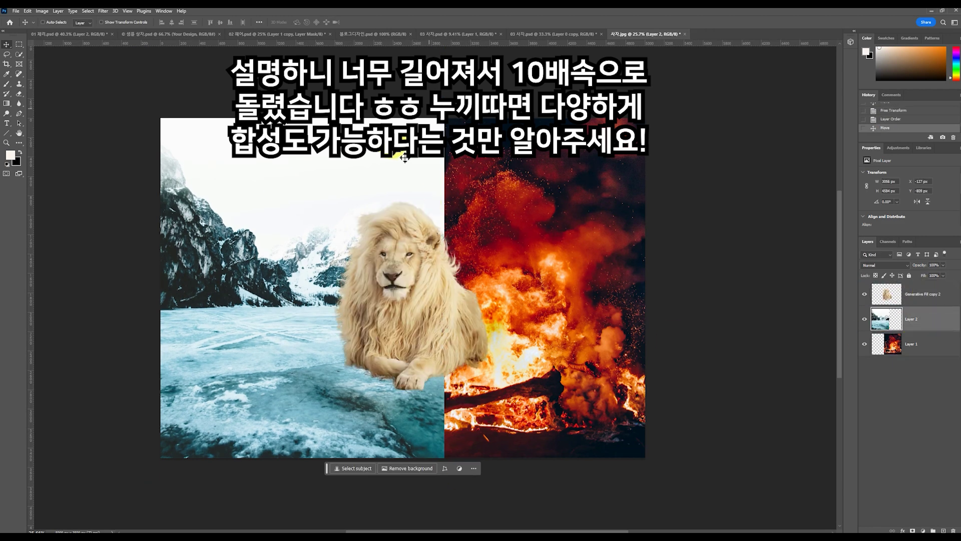
Add a layer mask to the ice photo and paint black with a soft brush along its right edge to blend it into the fire.
left_click(913, 529)
key("b")
left_click(46, 23)
left_click(135, 21)
key("x")
left_click_drag(466, 161, 488, 198)
Scale the lion cutout up to about 2366 × 2788 px and position it over the boundary between ice and fire.
key("ctrl+minus")
key("alt+]")
key("ctrl+t")
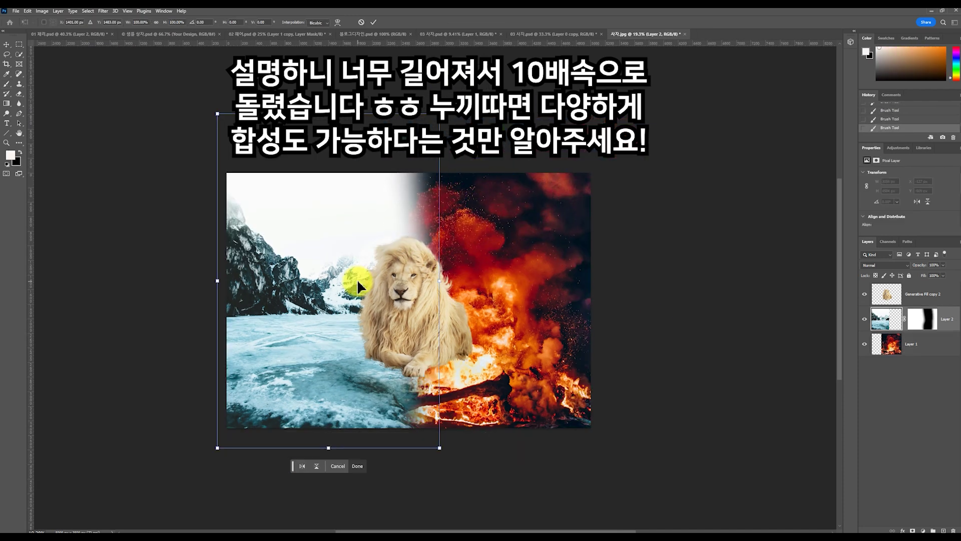
left_click_drag(655, 321, 601, 279)
key("Return")
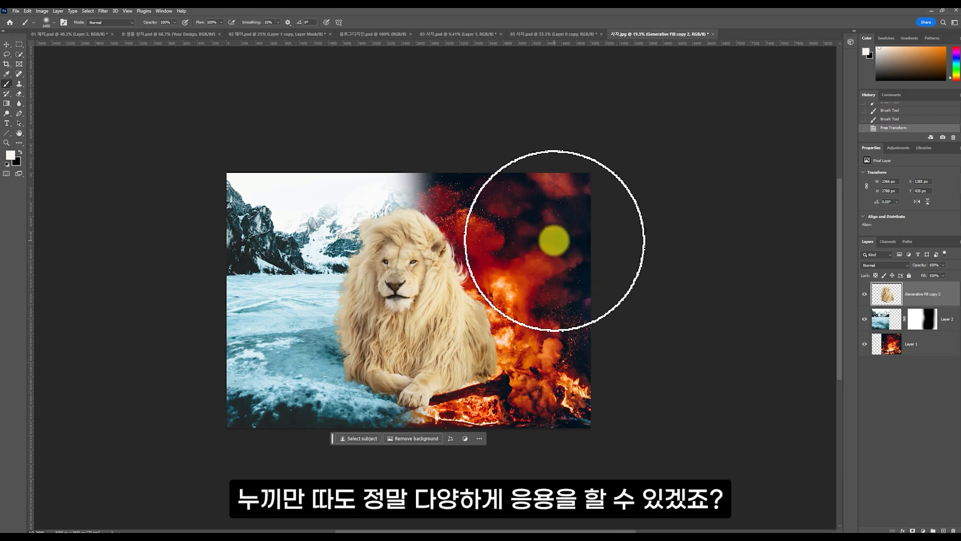
Review the 01 체리.psd cherry cutout, the 사자.jpg composite, and the finished 03 사자.psd lion composite.
key("v")
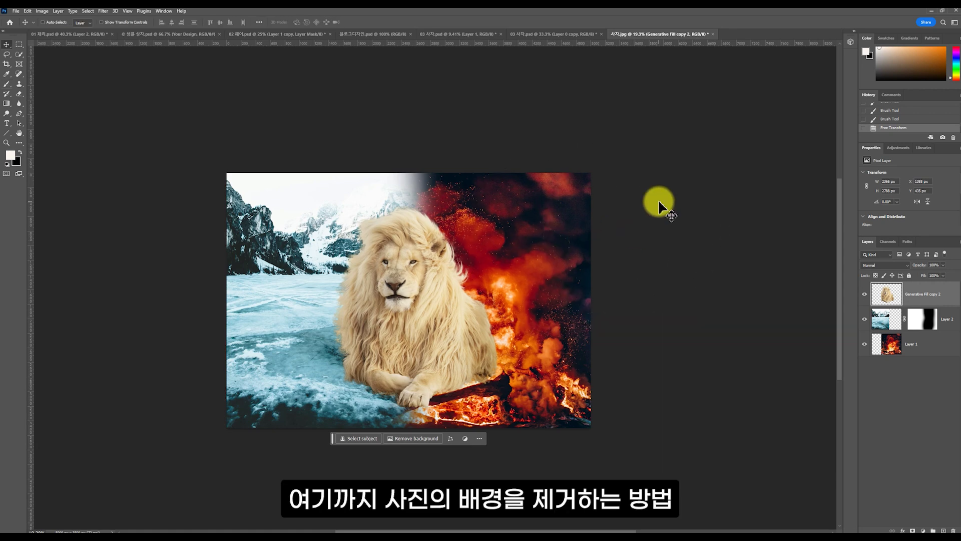
left_click(69, 35)
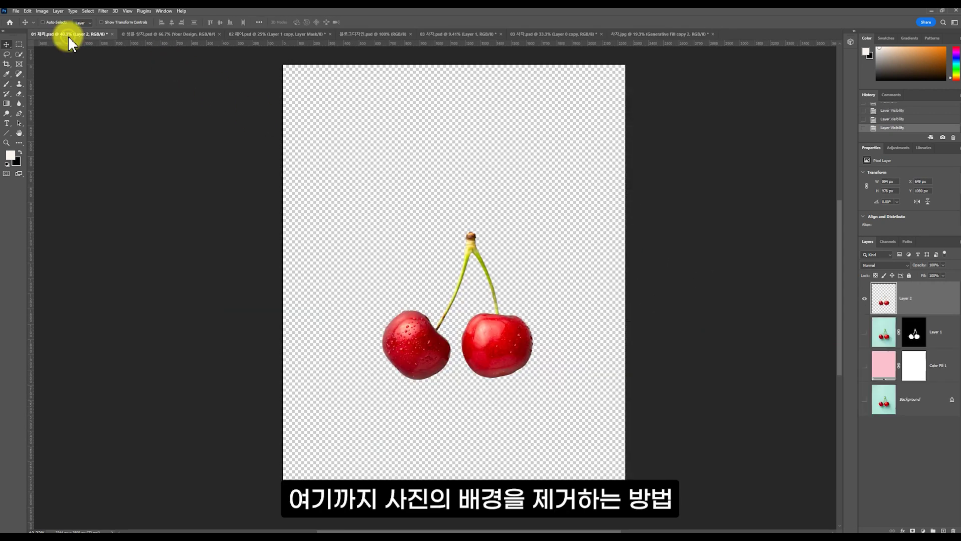
left_click(651, 34)
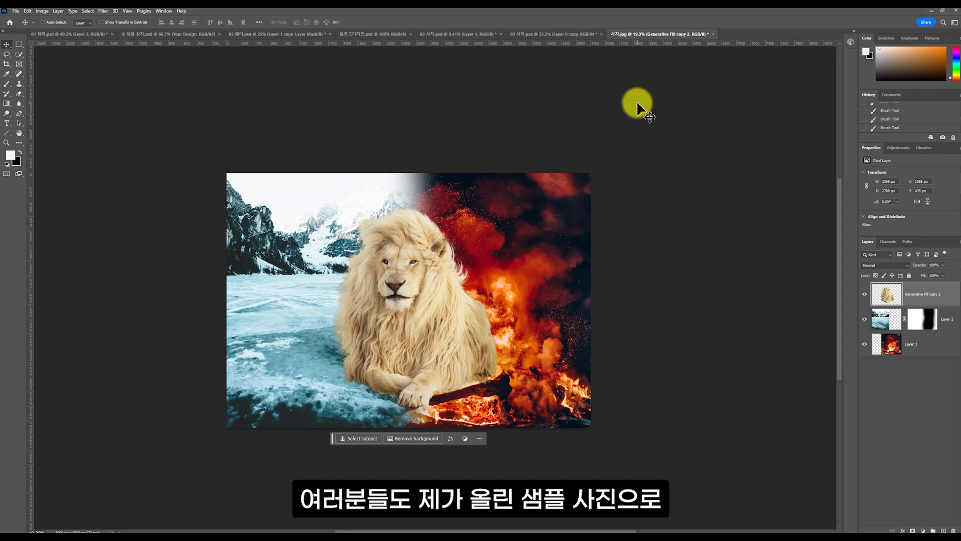
key("ctrl+shift+Tab")
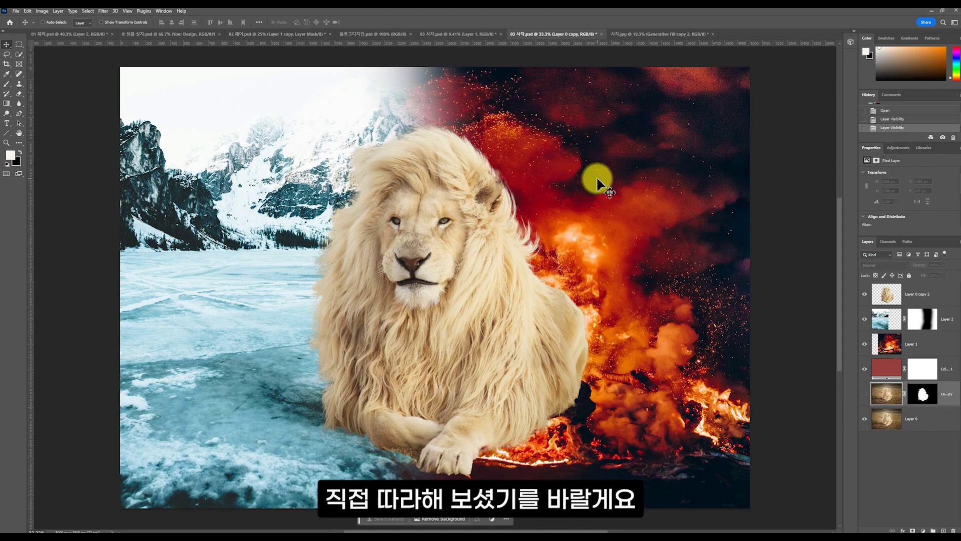